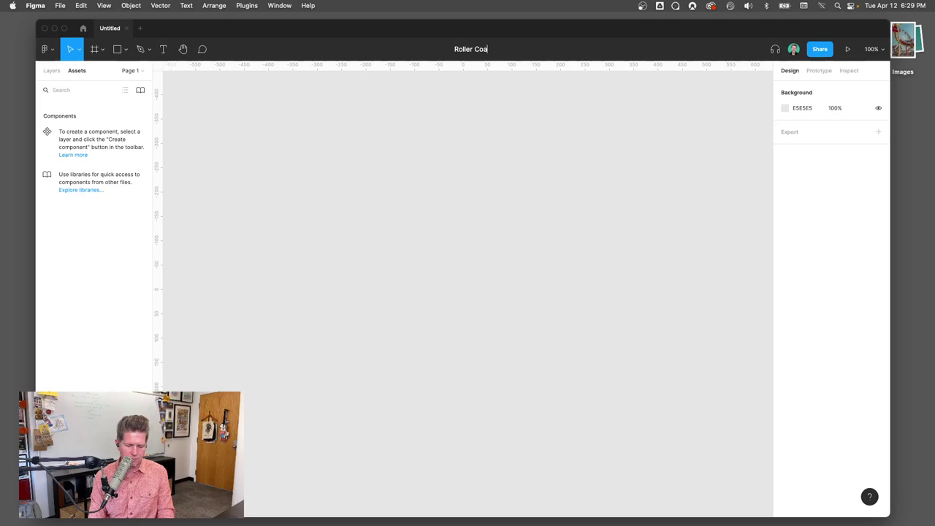
Step: Name the design file Roller Coaster App
type("pp")
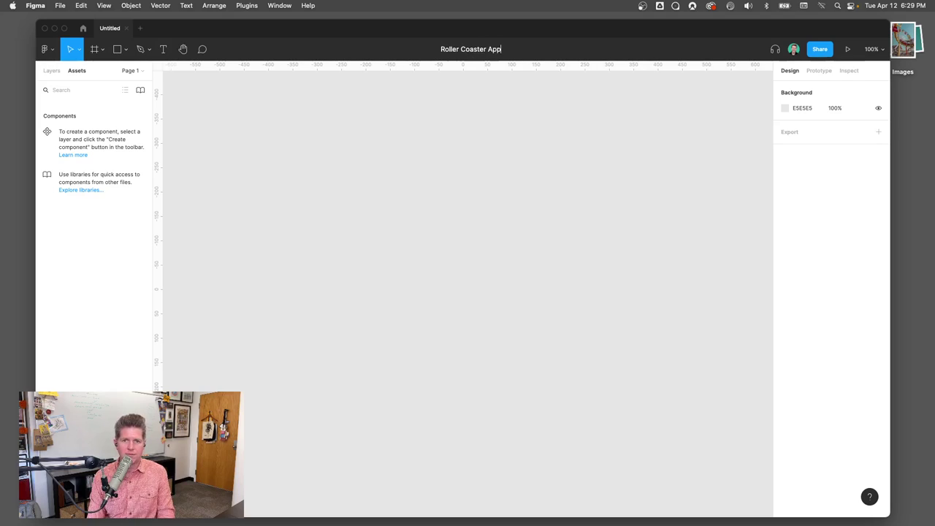
key("Return")
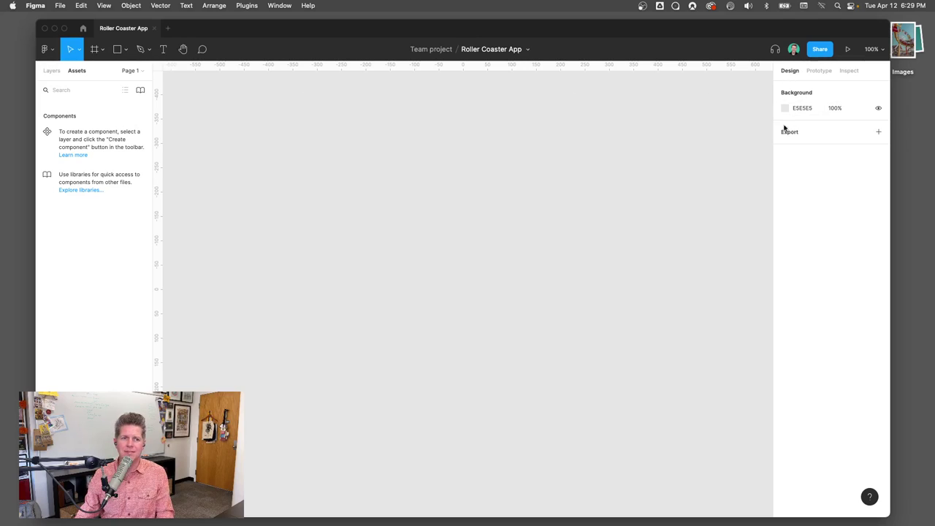
left_click(50, 73)
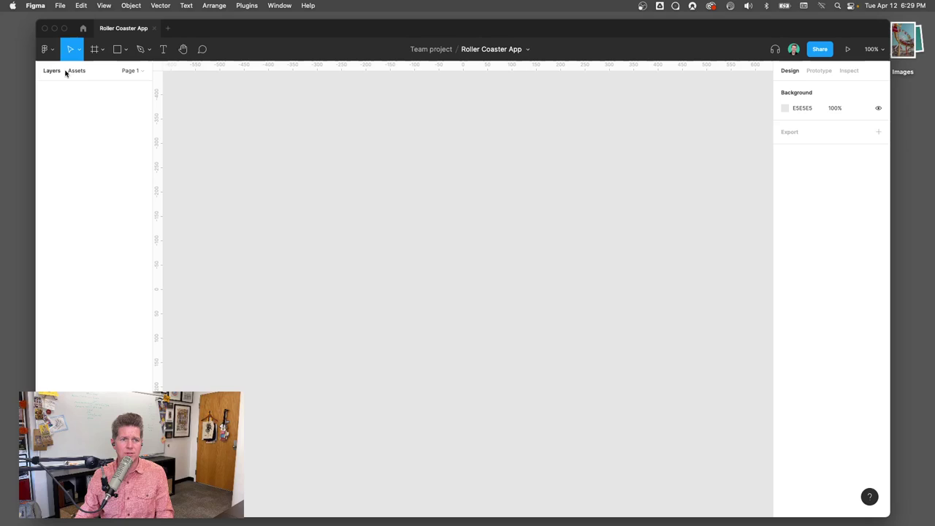
left_click(76, 71)
left_click(50, 71)
left_click(77, 71)
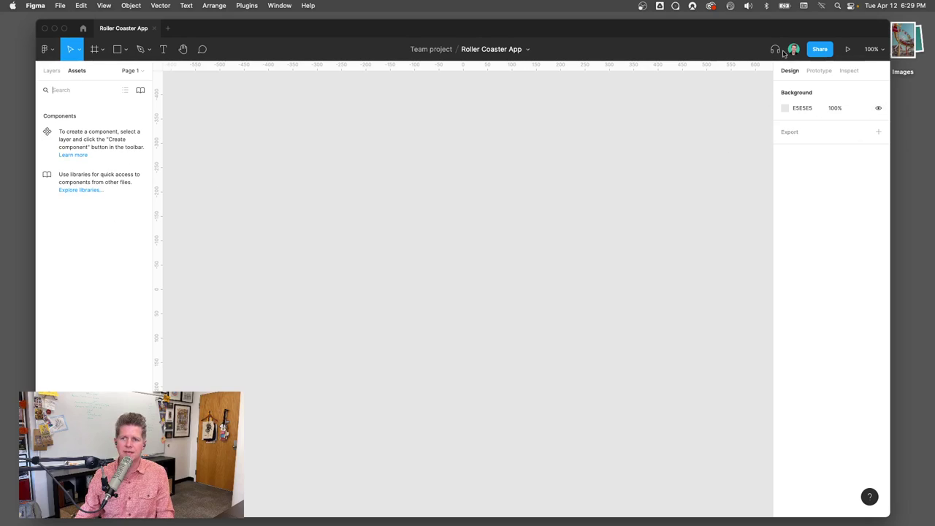
left_click(817, 70)
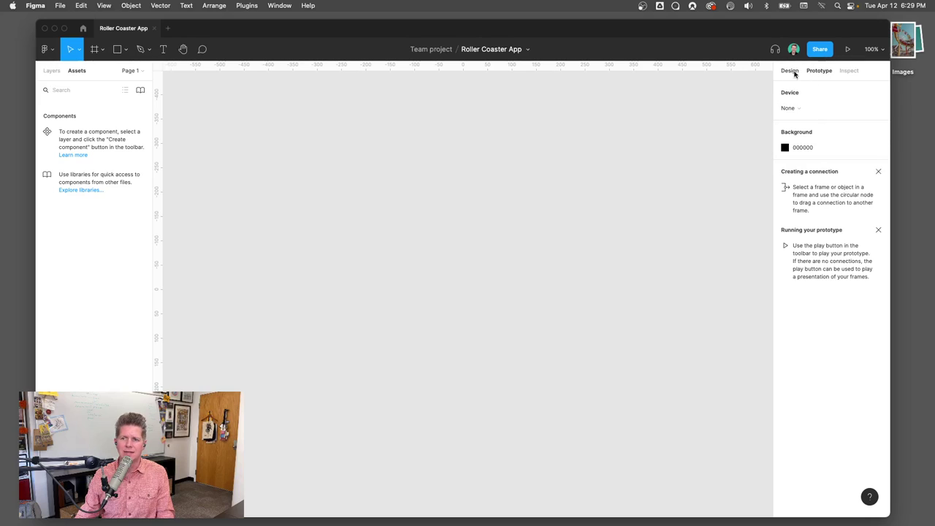
left_click(847, 70)
left_click(791, 71)
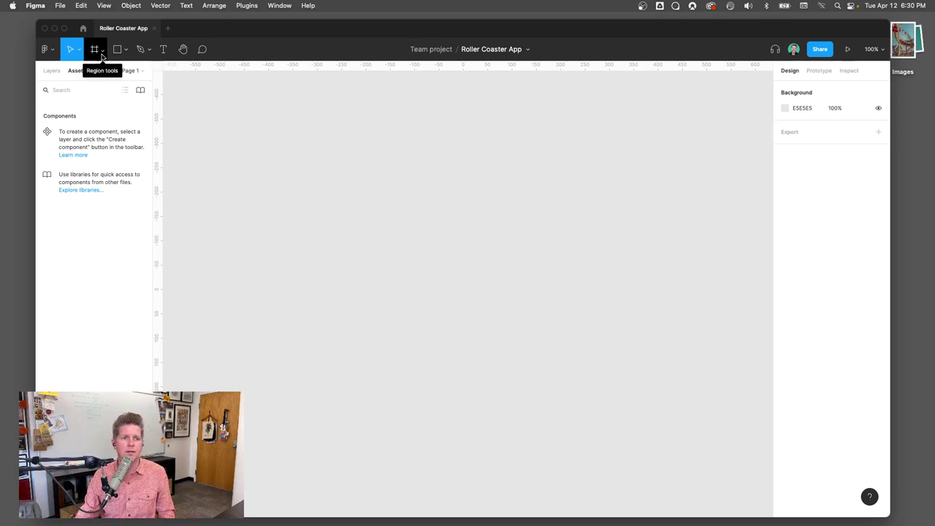
Step: Add a frame to the canvas using the iPhone 13 / 13 Pro phone preset
left_click(103, 51)
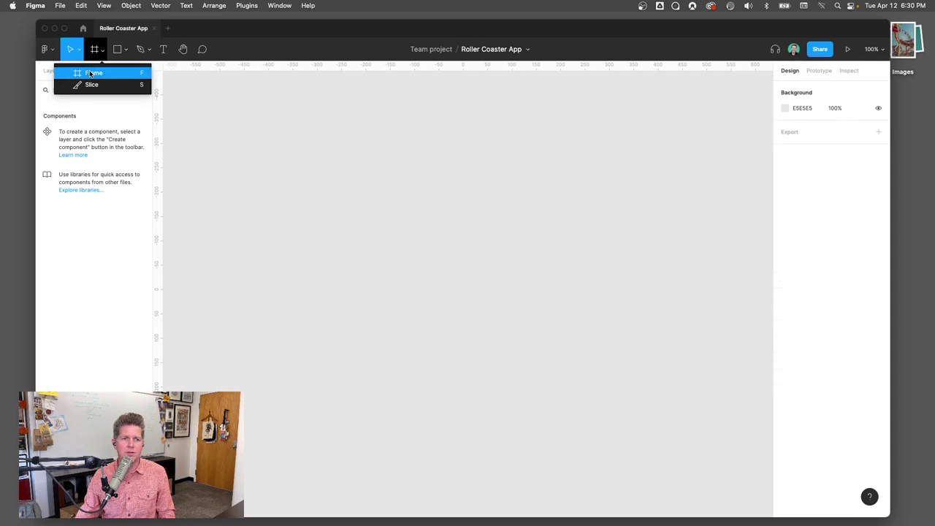
left_click(91, 74)
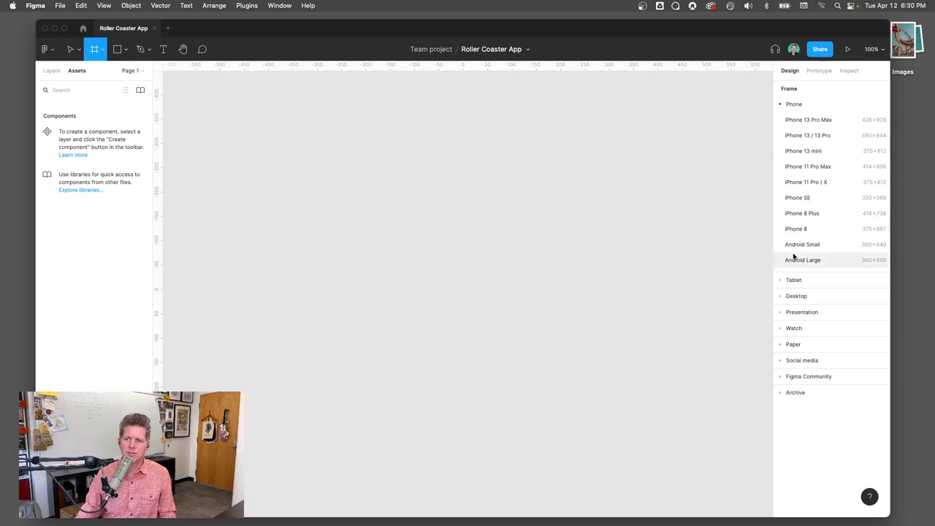
left_click(795, 136)
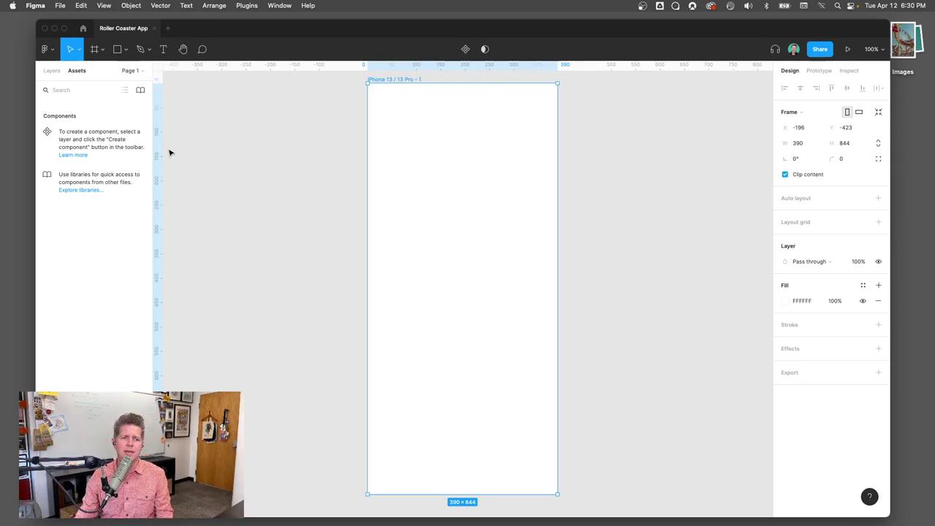
Step: Place two vertical ruler guides in the phone frame, one just inside its left edge and one at about 367
left_click_drag(160, 154, 379, 150)
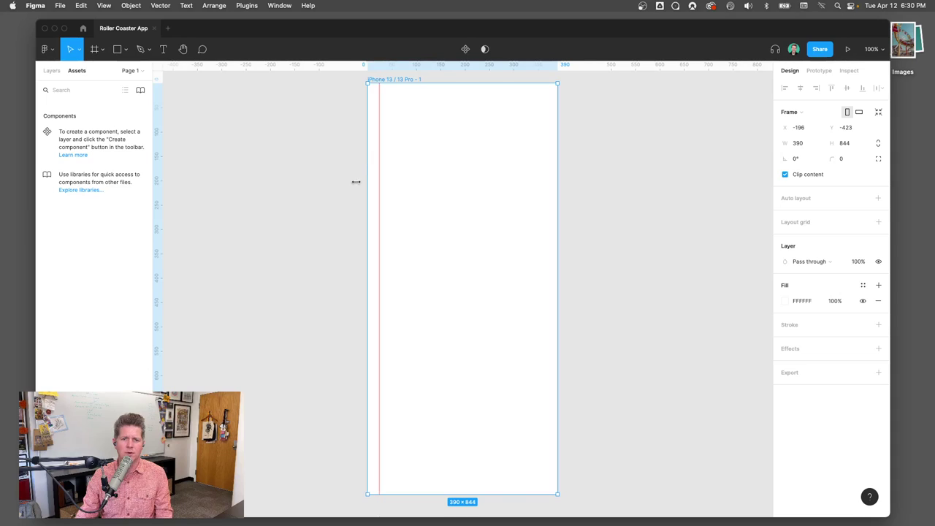
left_click_drag(157, 209, 546, 210)
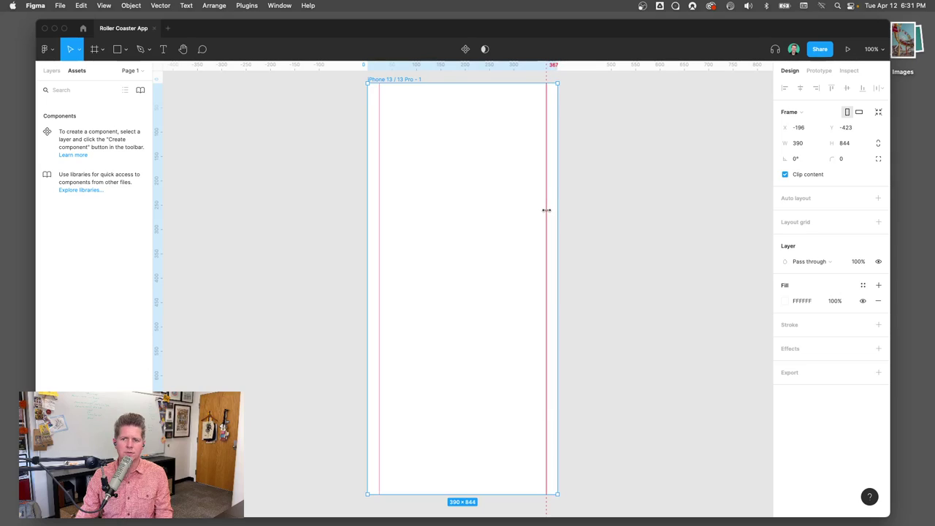
Step: Switch to the calculator and compute 390 minus 24 for the right margin's position
key("super+space")
type("cal")
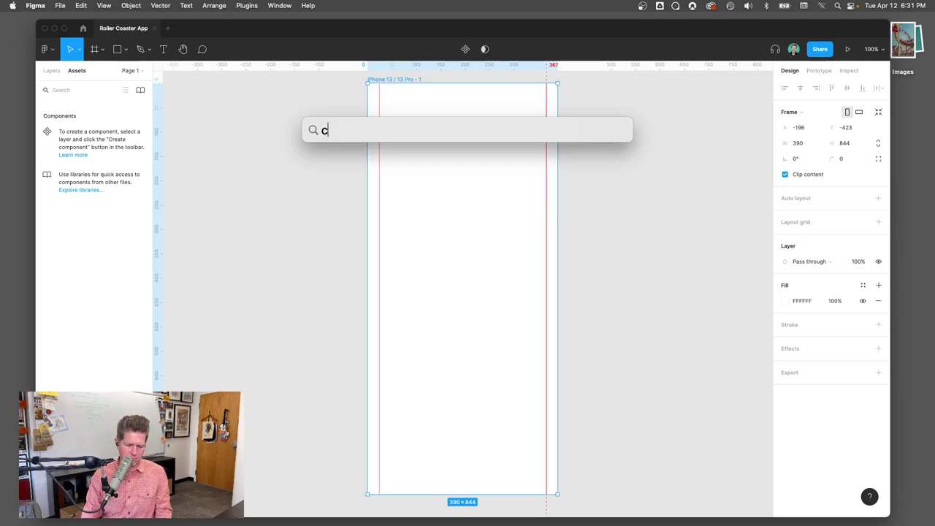
key("Return")
type("390")
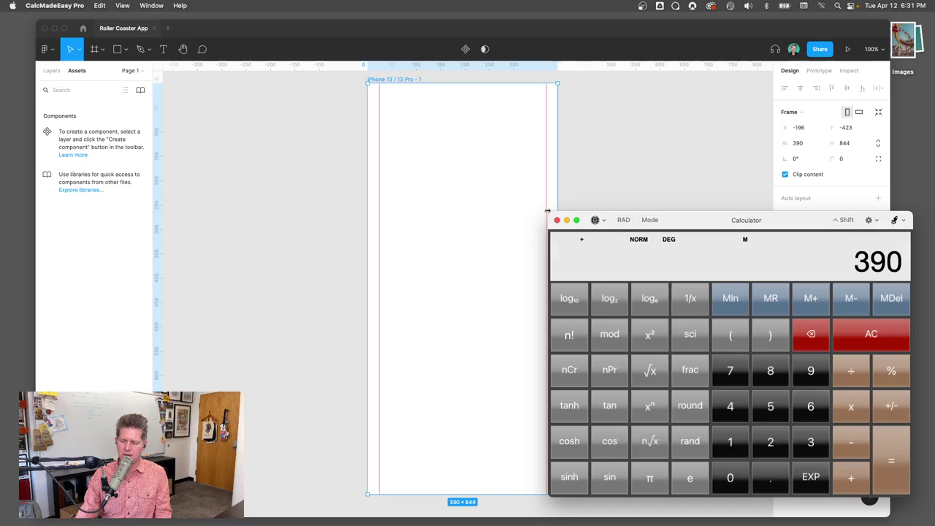
key("Escape")
type("390-24")
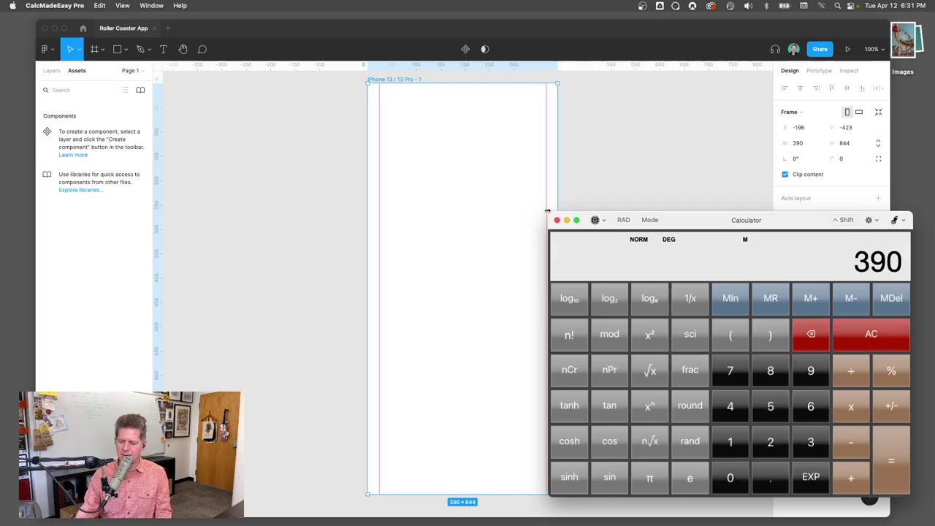
key("Return")
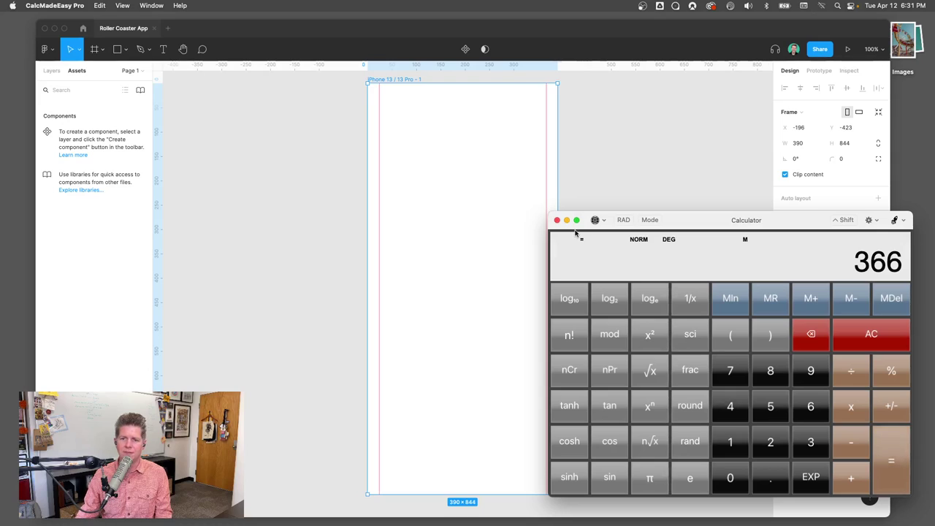
Step: Return to Figma and move the phone frame's right vertical guide to 366
left_click(544, 143)
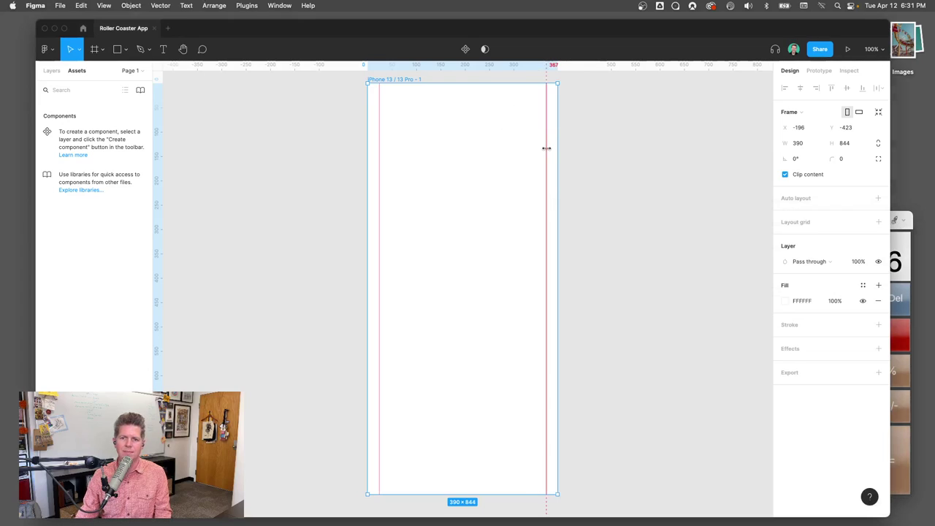
left_click_drag(544, 149, 545, 151)
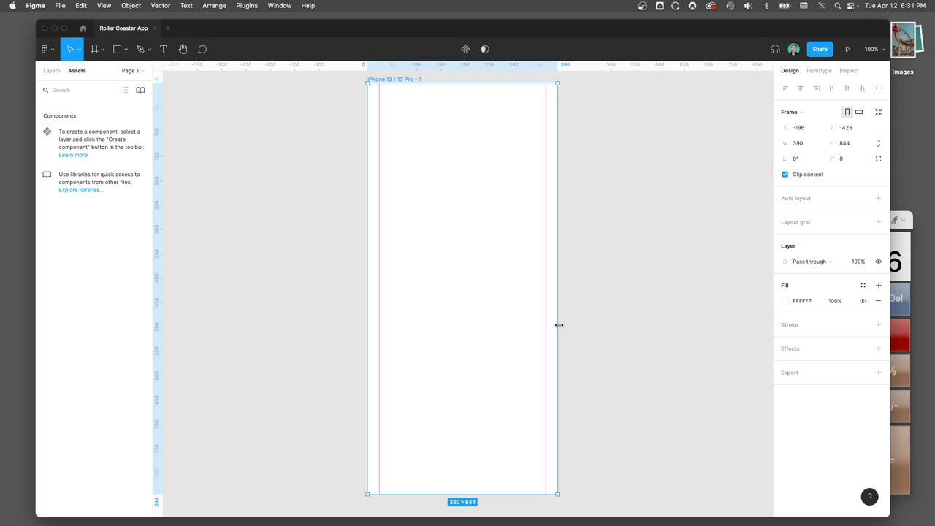
type("3")
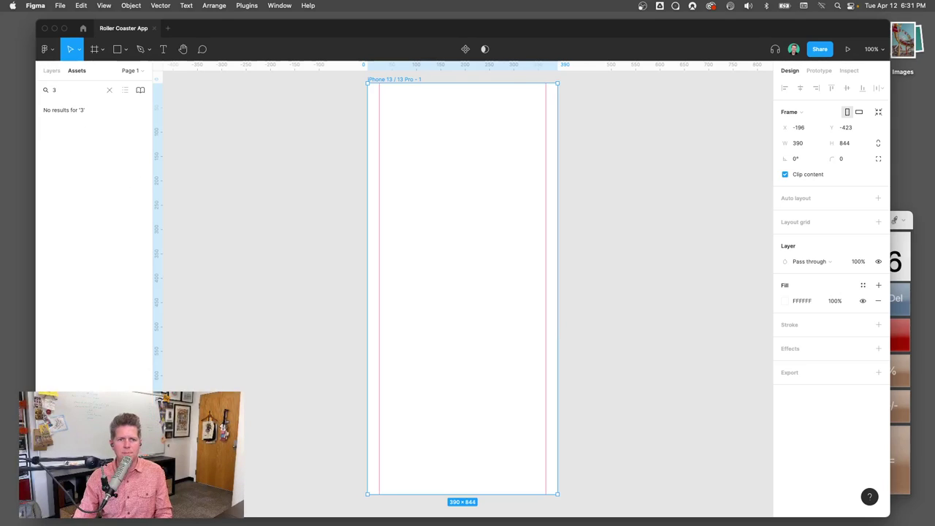
left_click(109, 92)
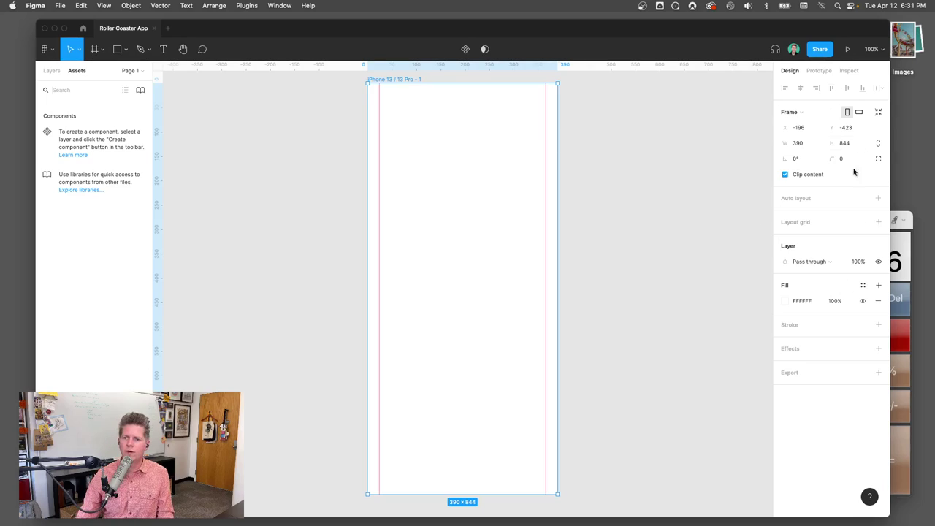
left_click(545, 147)
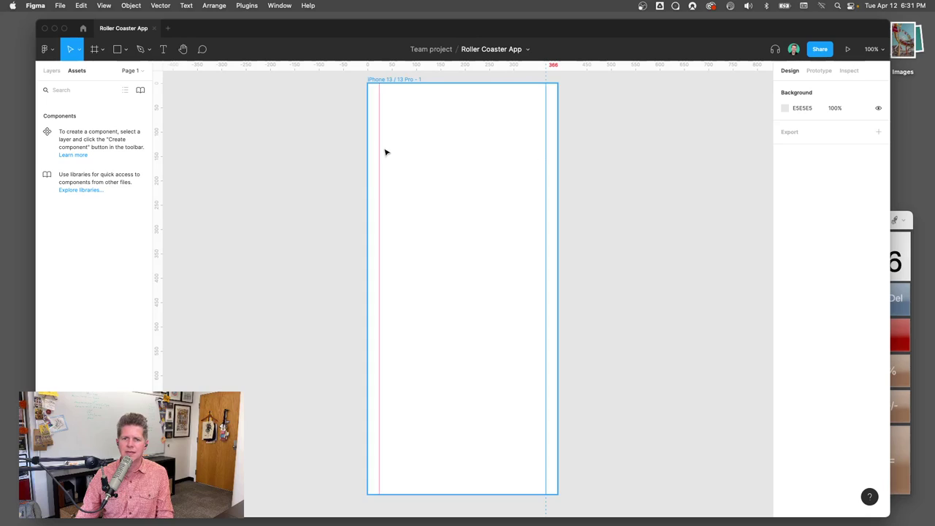
left_click(344, 165)
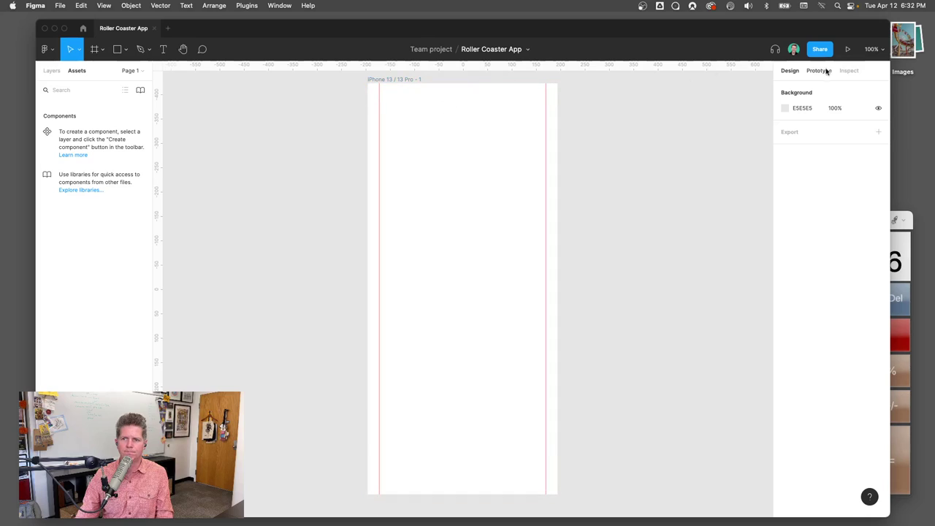
left_click(46, 70)
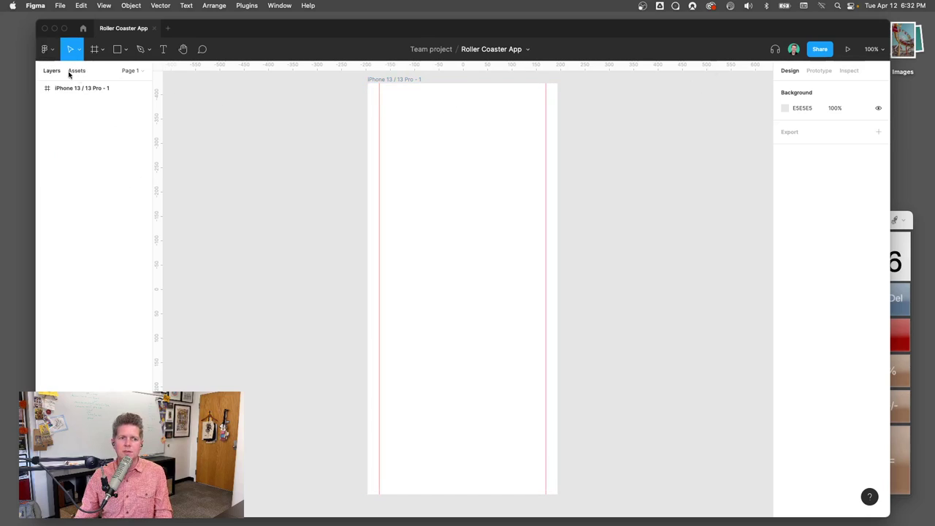
left_click(77, 71)
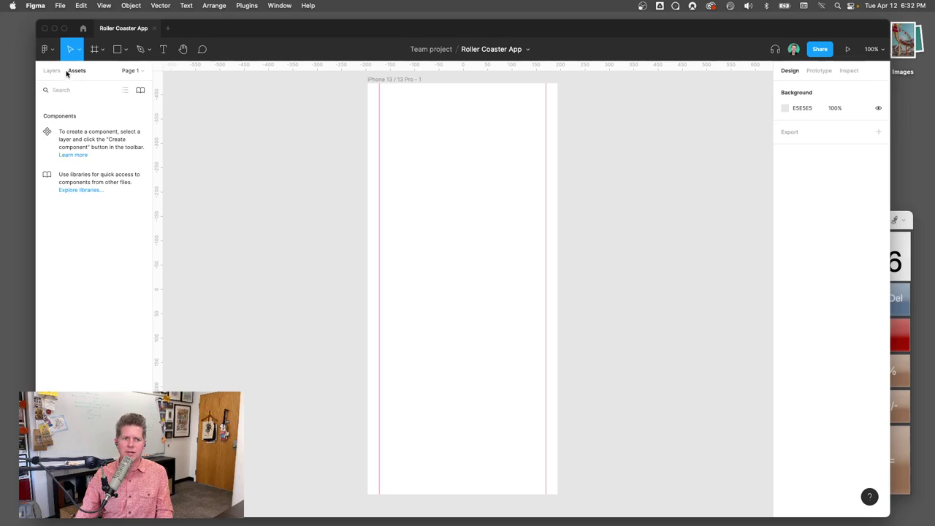
Step: Draw a rectangle across the phone frame's full width, about 390 × 208, and place it at about Y 70
left_click(127, 53)
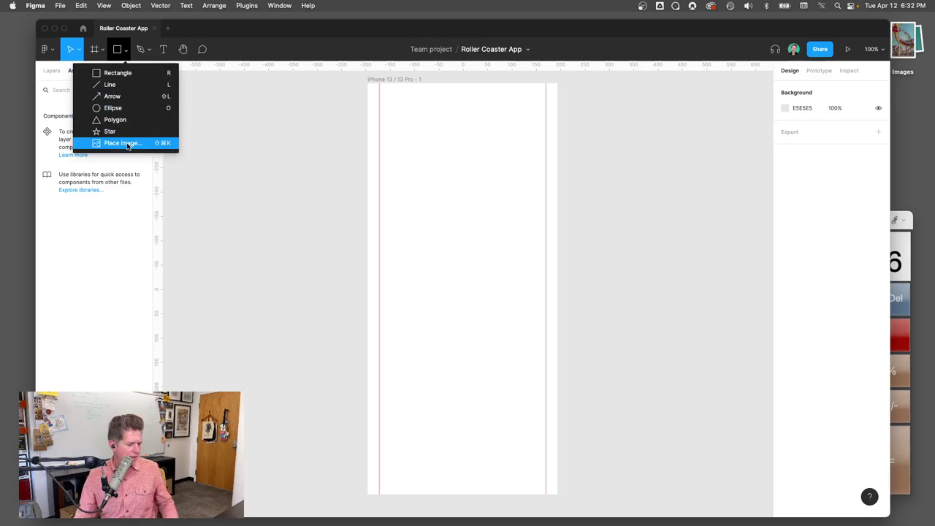
left_click(116, 73)
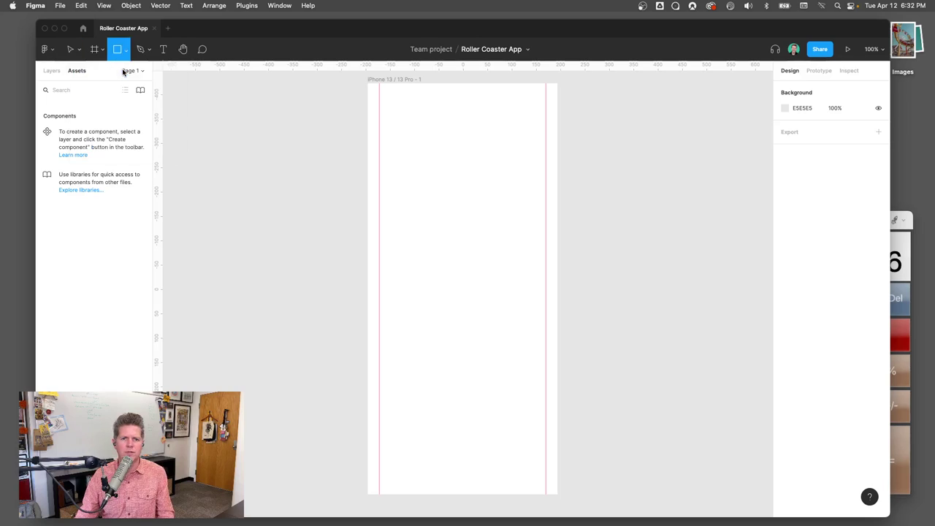
left_click(367, 111)
left_click_drag(356, 116, 381, 129)
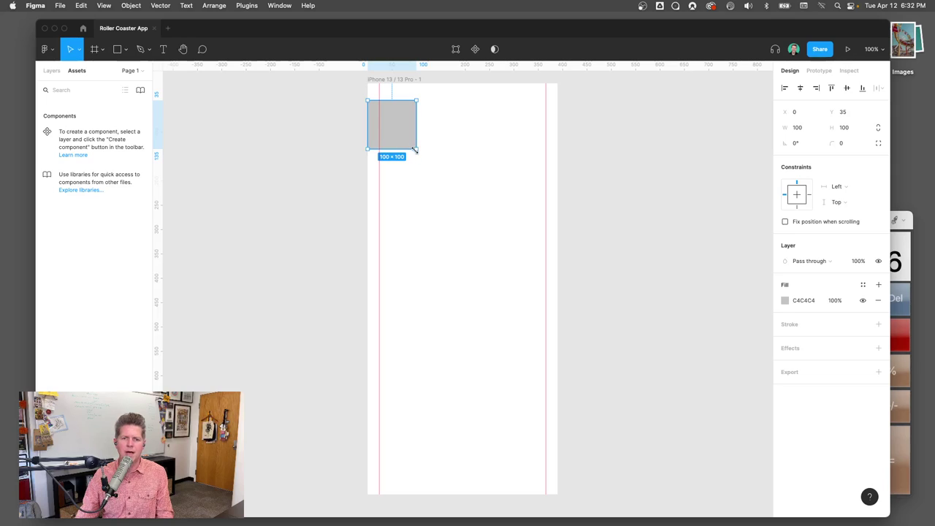
left_click_drag(414, 150, 555, 202)
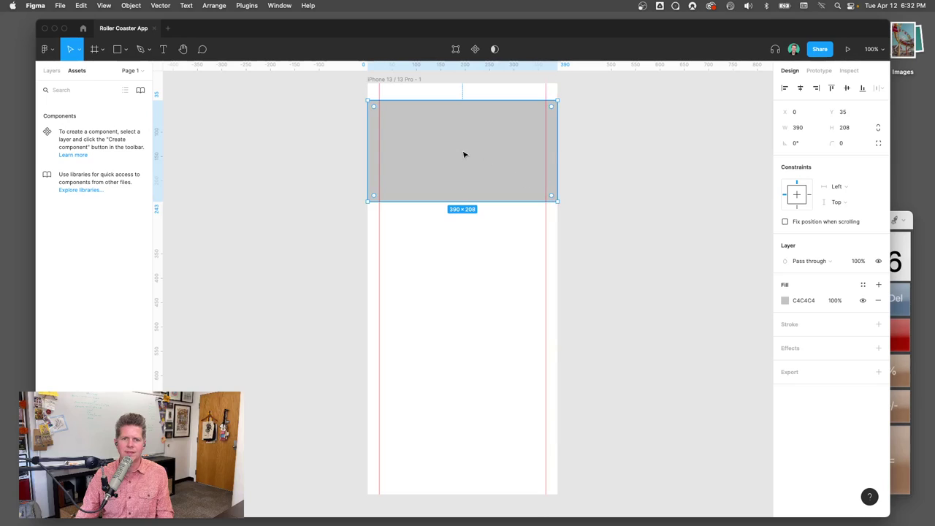
mouse_move(449, 124)
left_mouse_down()
mouse_move(449, 159)
mouse_move(445, 141)
left_mouse_up()
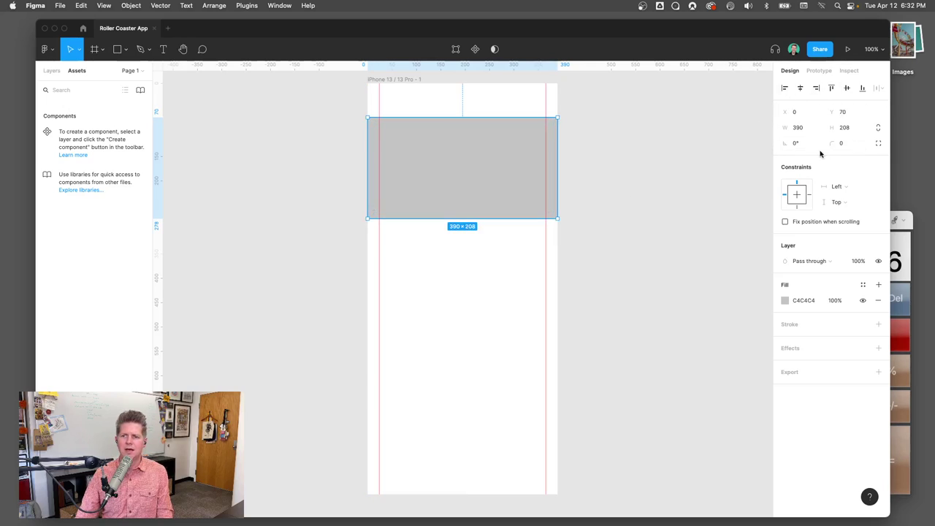
Step: Set the rectangle's Y position to 40
left_click(842, 113)
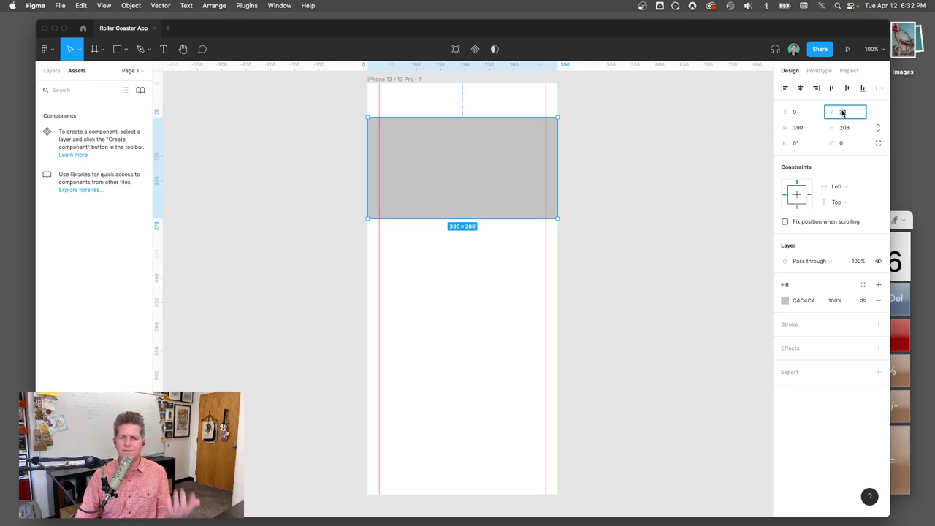
type("40")
key("Return")
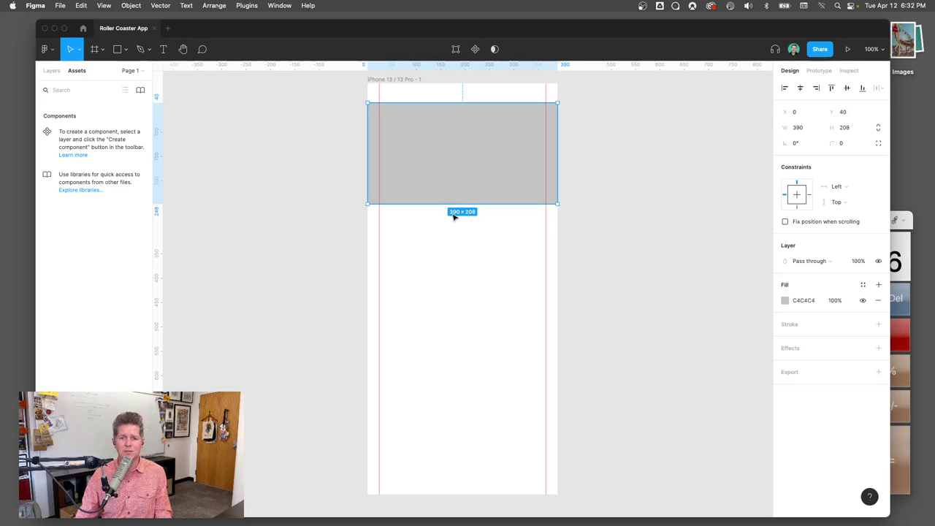
Step: Set the rectangle's height to 200, then extend its lower edge to make it about 705 high
left_click(844, 127)
type("2")
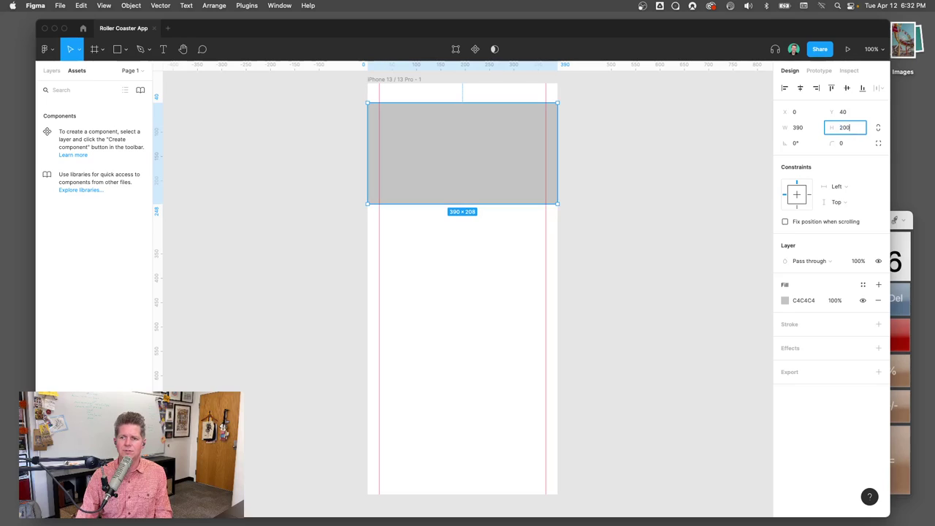
key("Return")
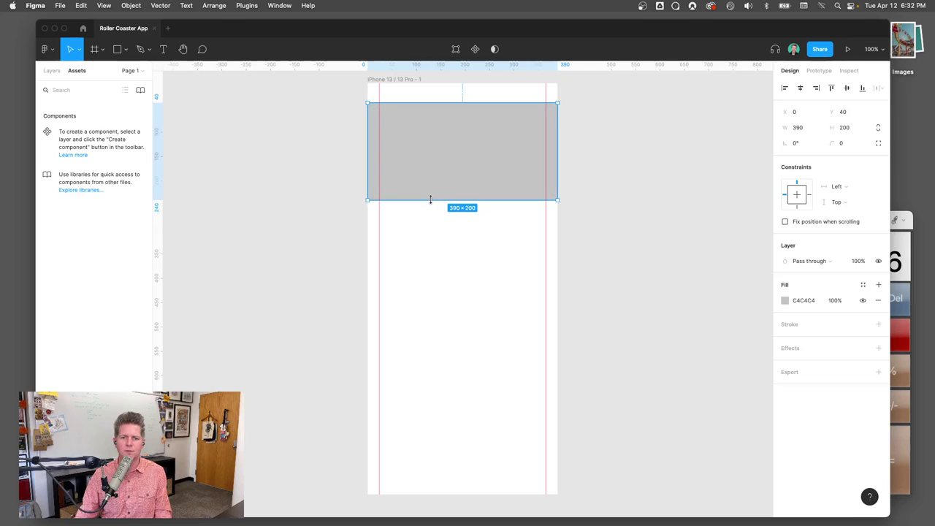
left_click_drag(430, 199, 448, 445)
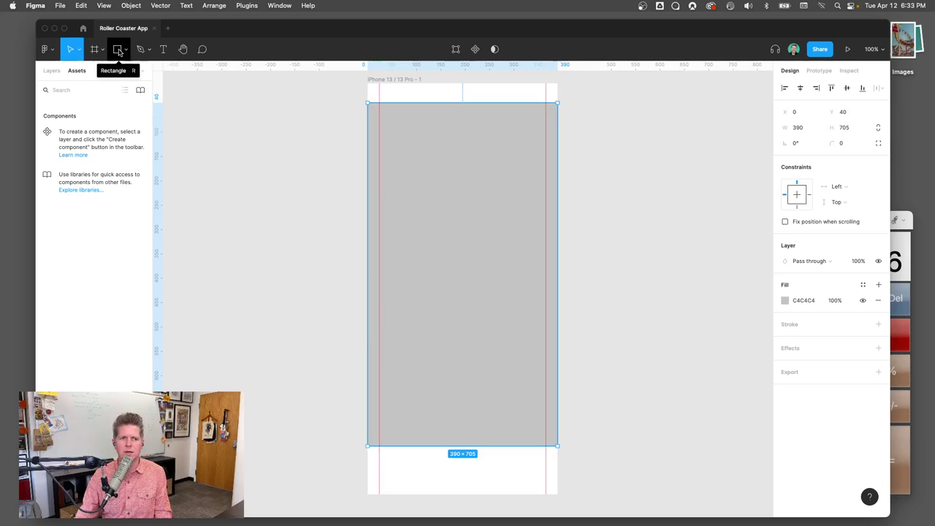
Step: Add a second rectangle just below the large one, about 390 × 100, spanning the frame's width at about Y 750
left_click(119, 49)
left_click(385, 452)
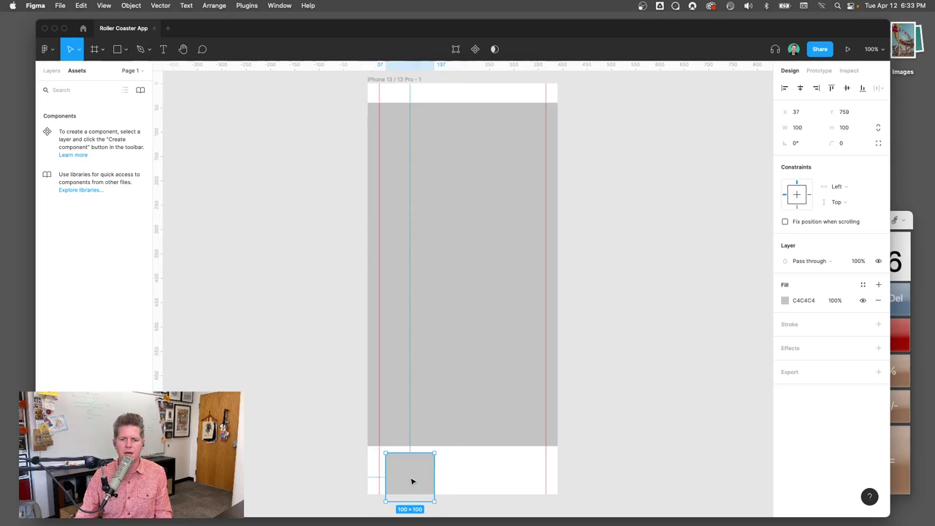
left_click_drag(407, 470, 557, 457)
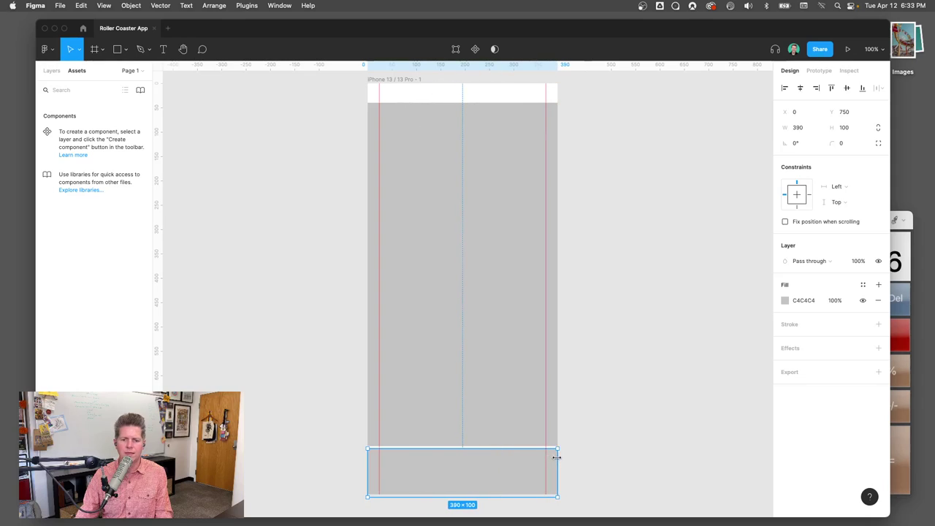
Step: Try a height of 40 for the rectangle below the large one
left_click(844, 127)
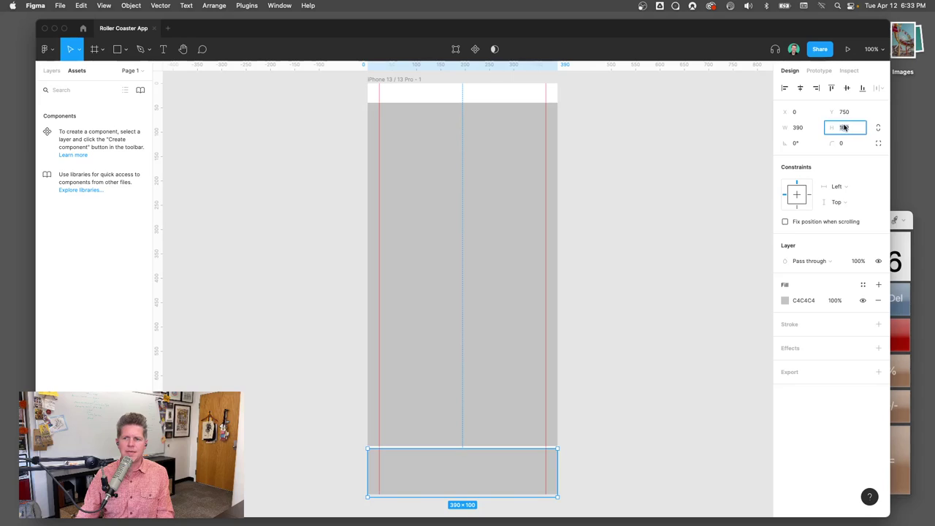
type("40")
key("Return")
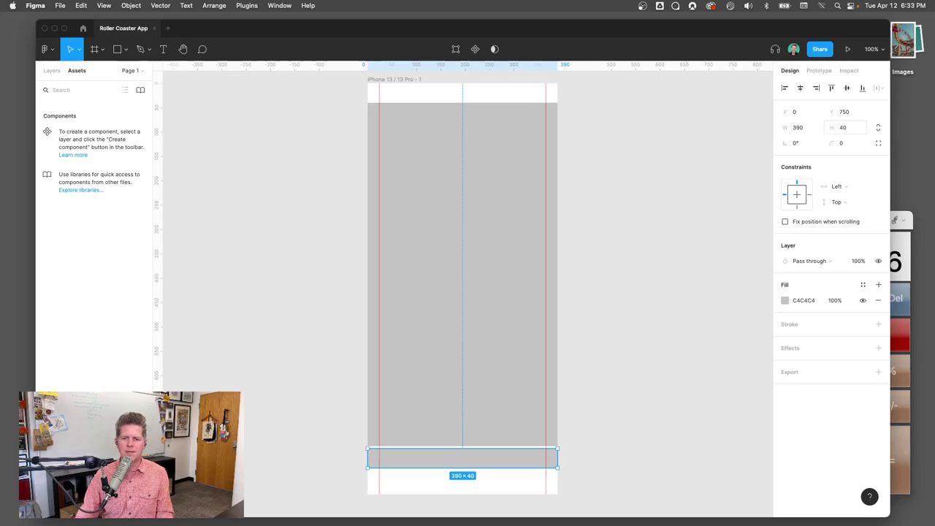
Step: Set the lower rectangle's height to 60 and move it down to the frame's bottom edge, at Y 784
left_click(841, 126)
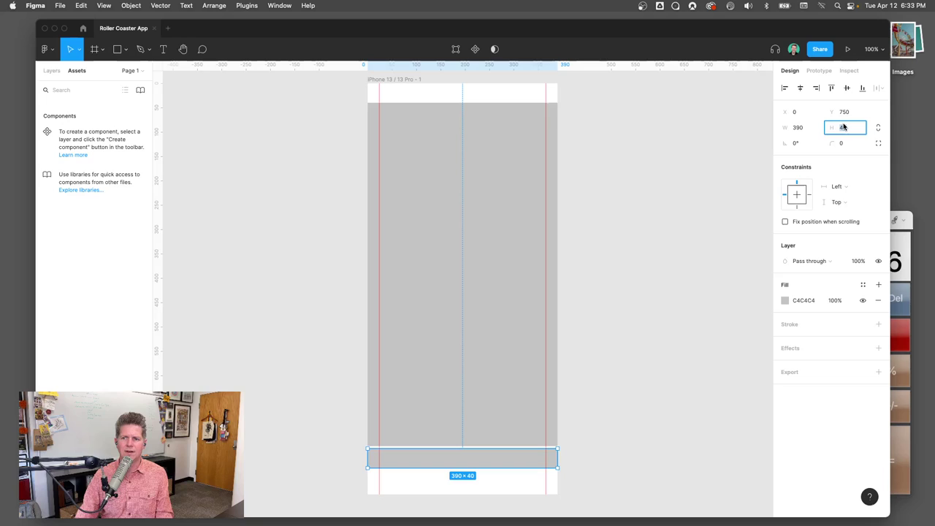
type("60")
key("Return")
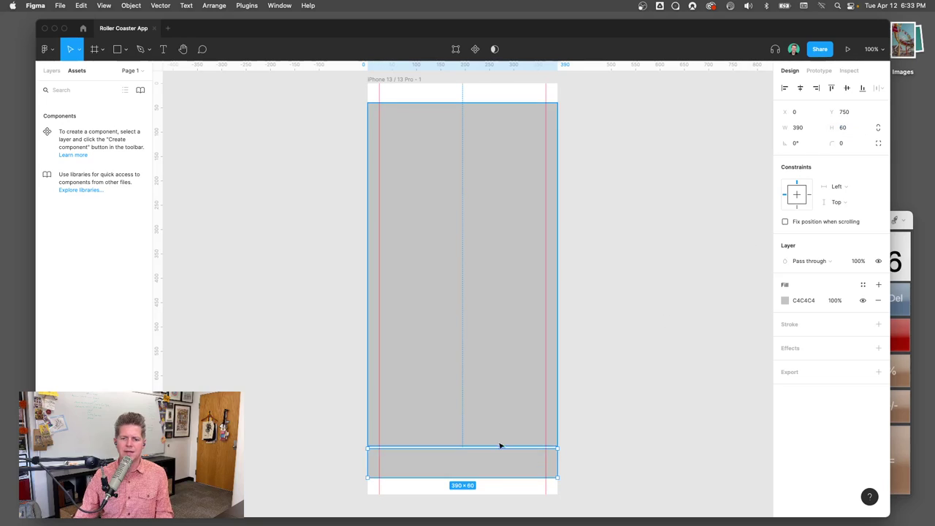
left_click_drag(486, 460, 488, 476)
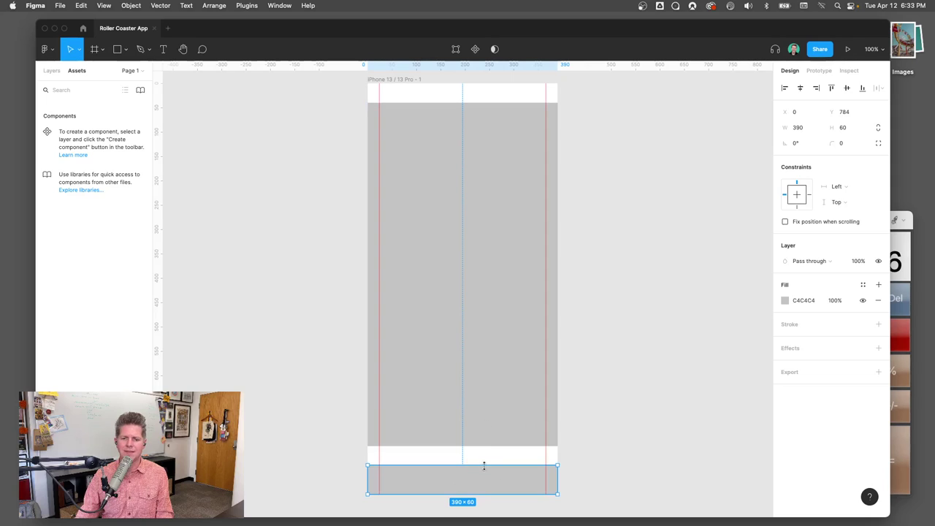
Step: Darken the bottom rectangle's fill to the grey BABABA
scroll(483, 465, "down", 3)
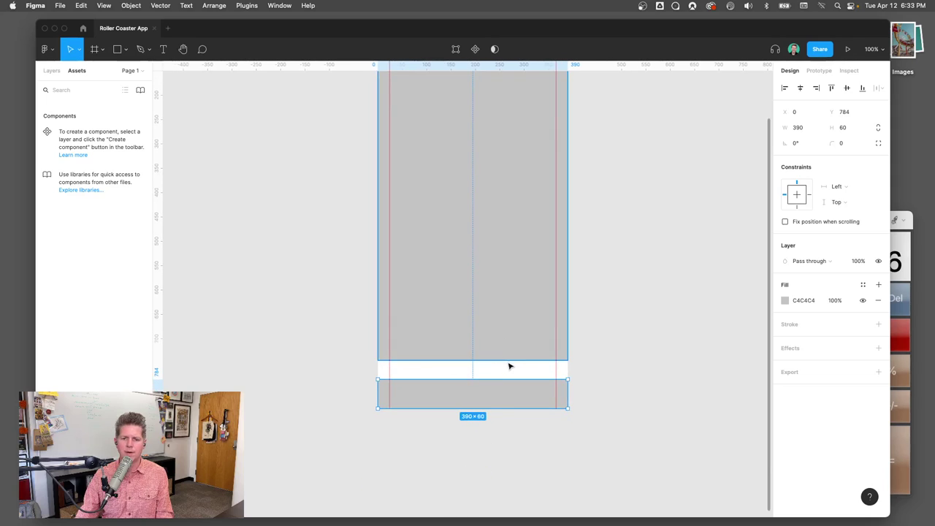
left_click(505, 370)
left_click(495, 394)
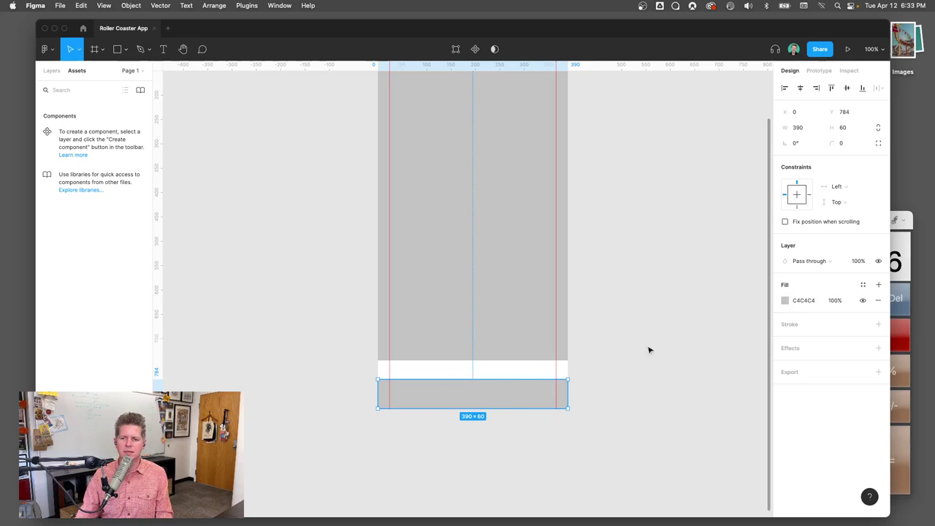
left_click(785, 300)
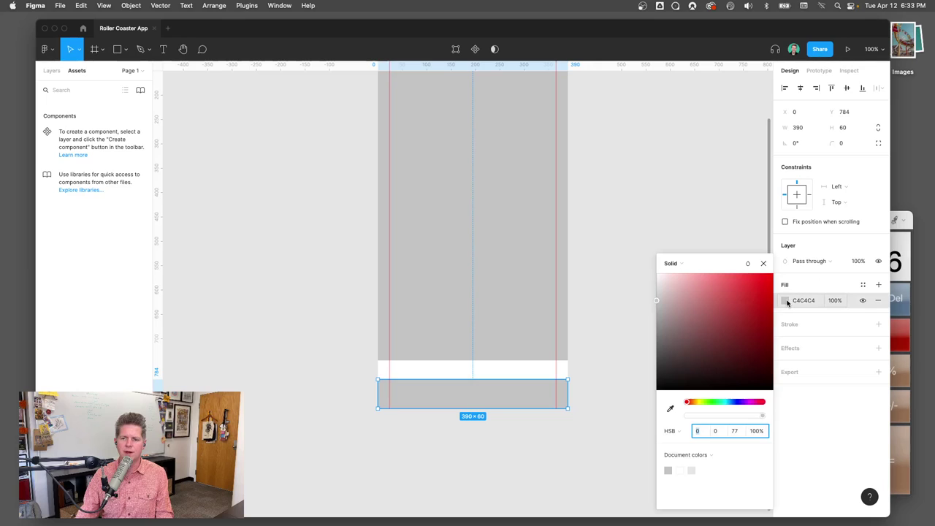
left_click_drag(689, 310, 647, 309)
left_click(605, 361)
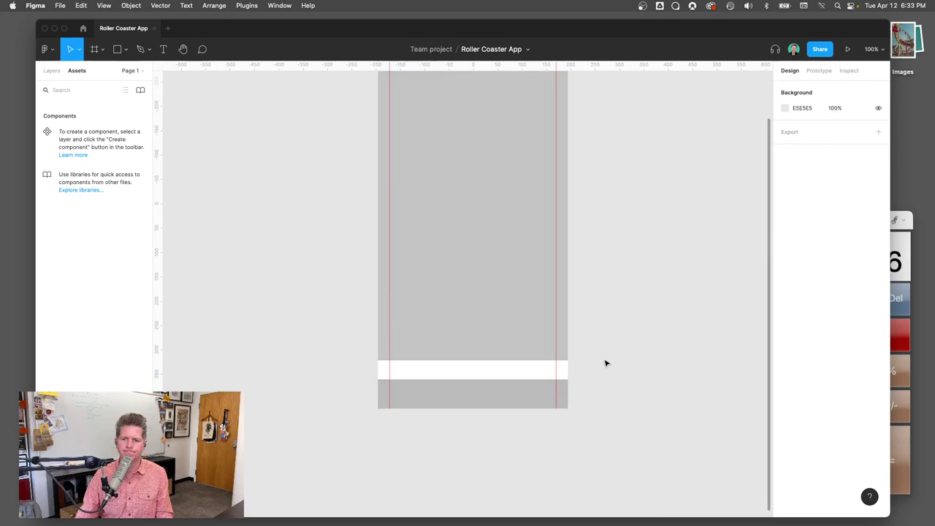
Step: Switch the bottom rectangle's fill visibility off and on repeatedly, leaving the fill shown
left_click(527, 400)
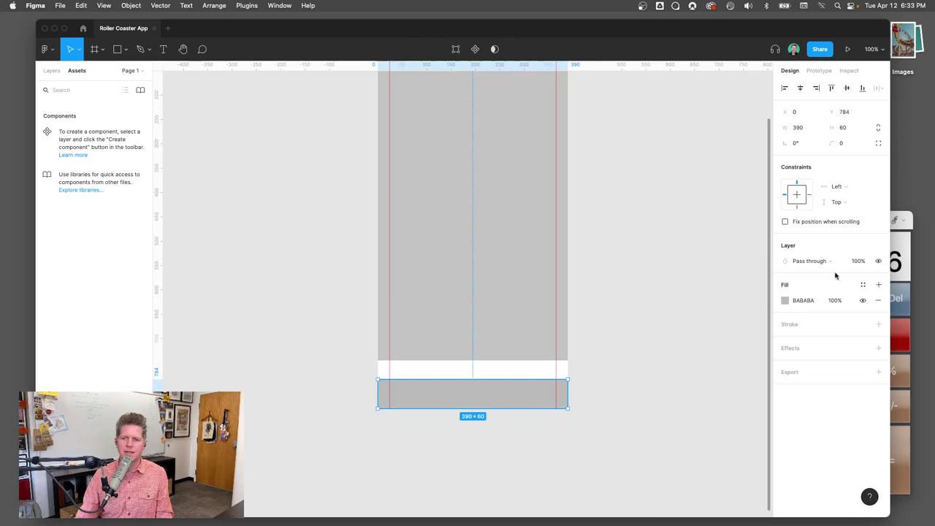
left_click(863, 301)
left_click(863, 301)
left_click(863, 301)
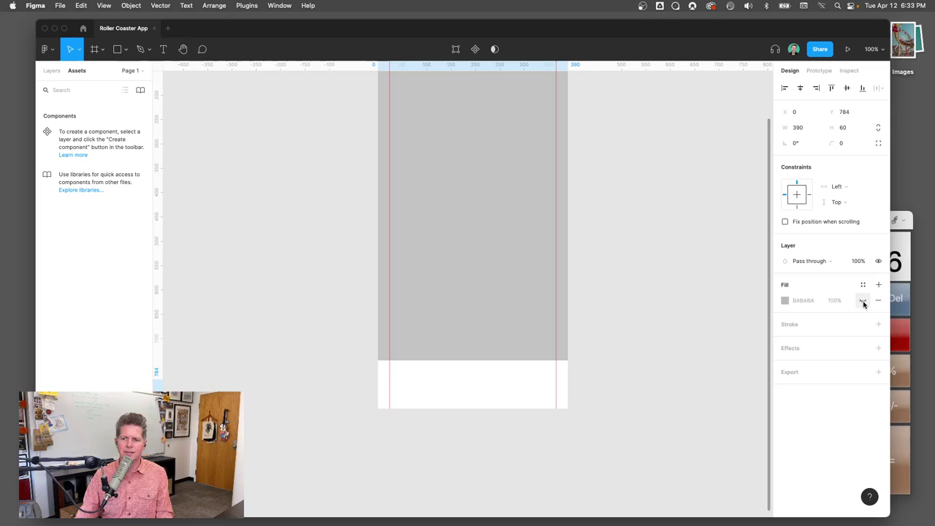
left_click(862, 301)
left_click(862, 301)
left_click(863, 301)
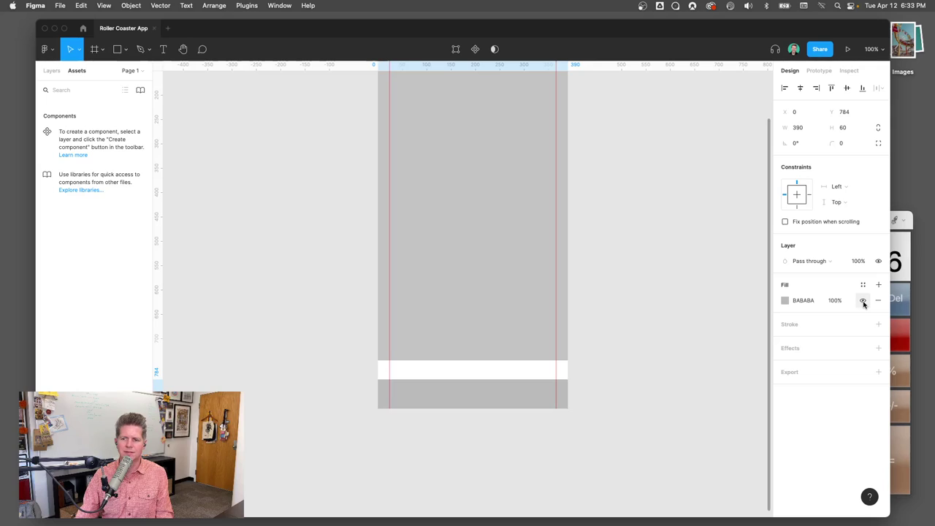
left_click(862, 301)
left_click(863, 301)
left_click(863, 301)
left_click(862, 301)
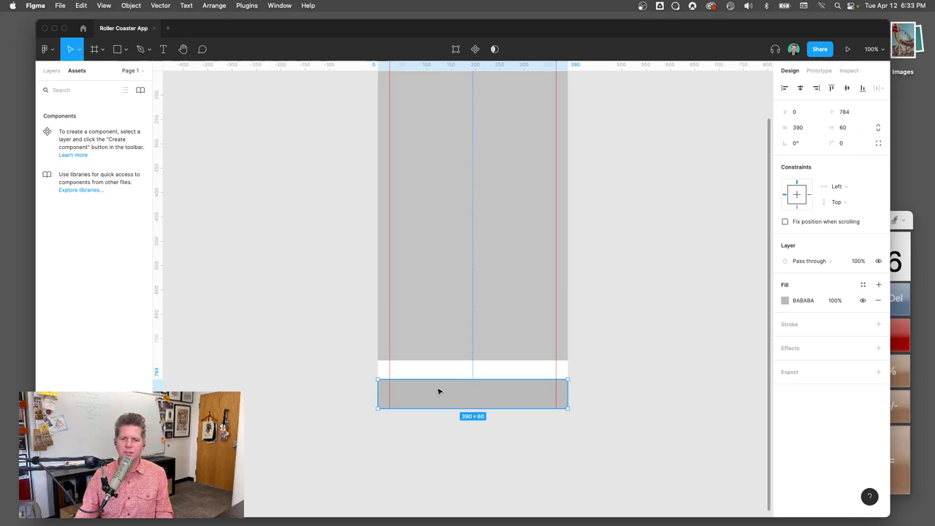
Step: Place a 100 × 100 circle over the left end of the bottom rectangle, at about X 5, Y 763
left_click(125, 49)
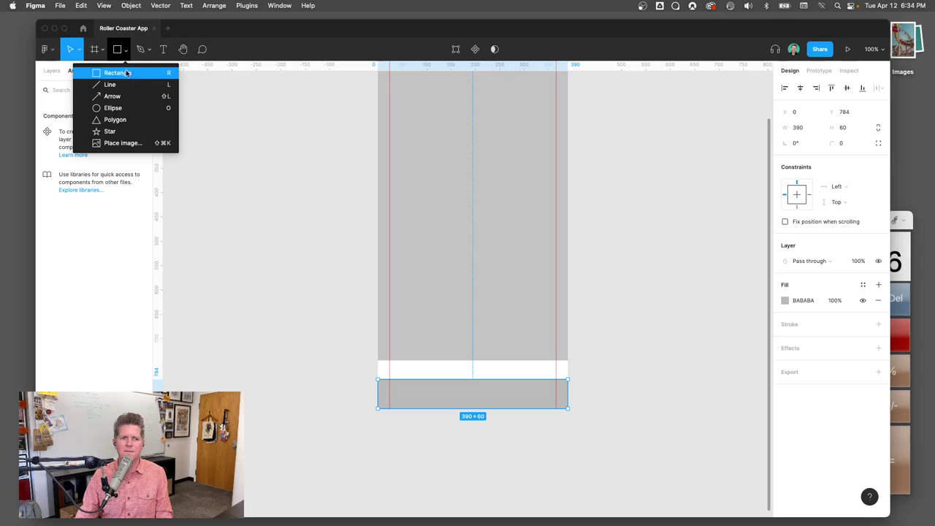
left_click(114, 108)
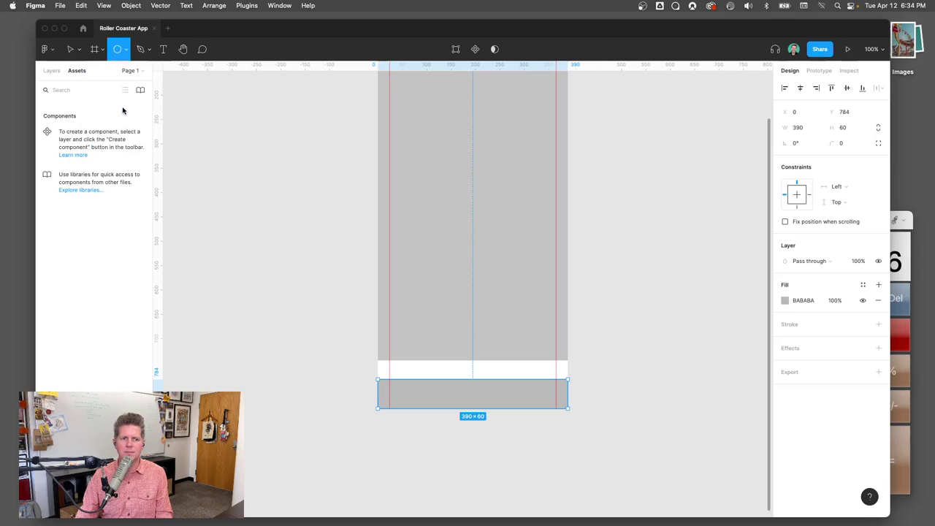
left_click(406, 395)
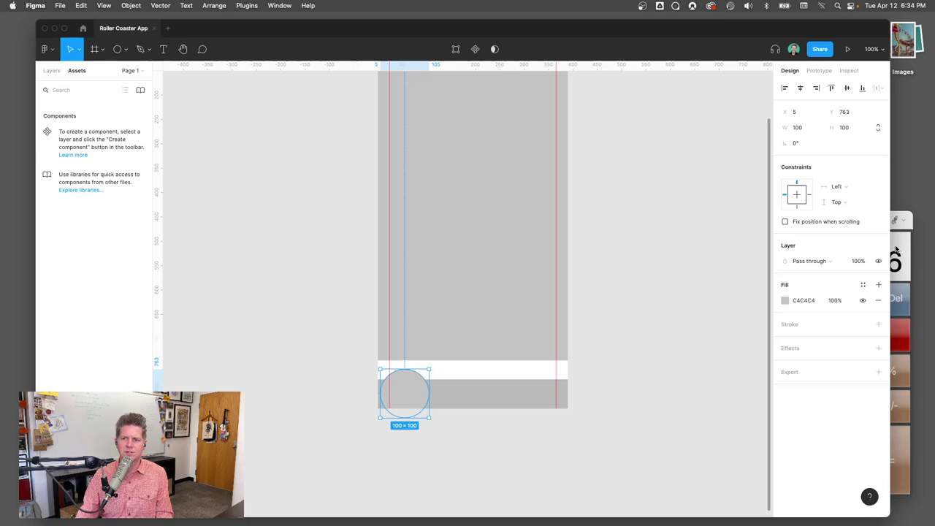
Step: Try a width of 30 for the circle without constrained proportions, then undo the change
left_click(797, 128)
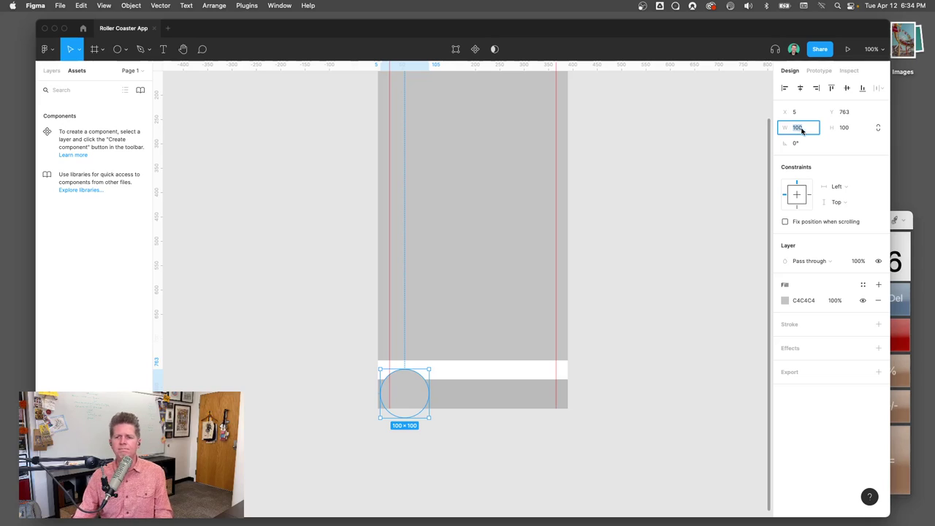
key("Return")
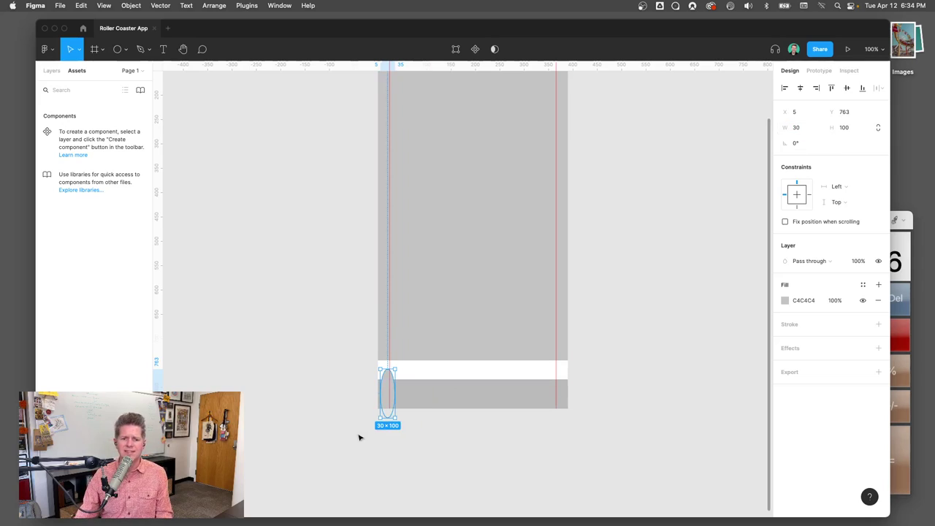
left_click_drag(388, 406, 388, 406)
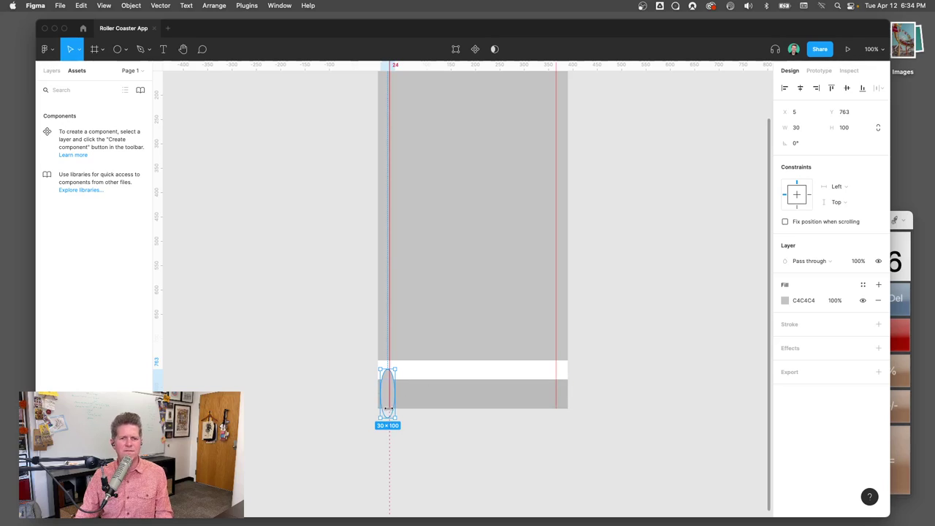
key("ctrl+z")
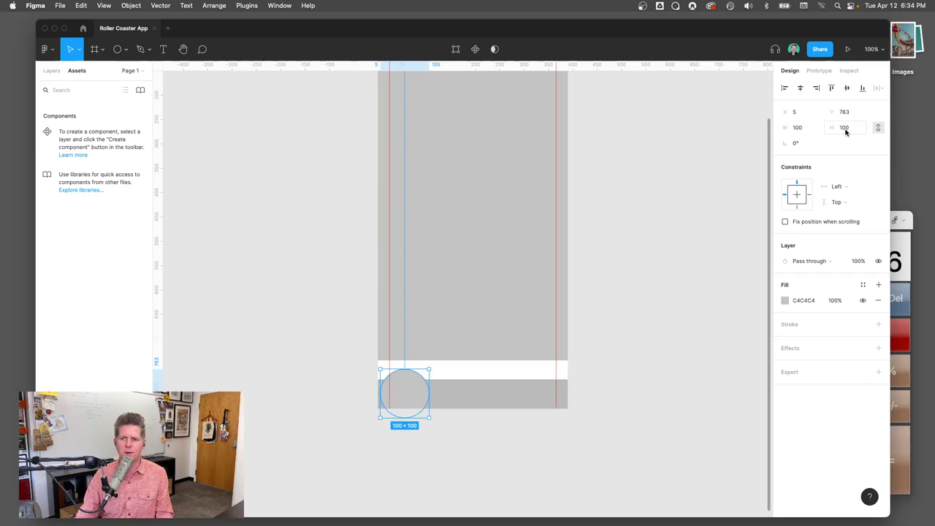
Step: Resize the circle to 24 × 24 with constrained proportions and move it into the bottom bar, at about X 30, Y 802
left_click(797, 128)
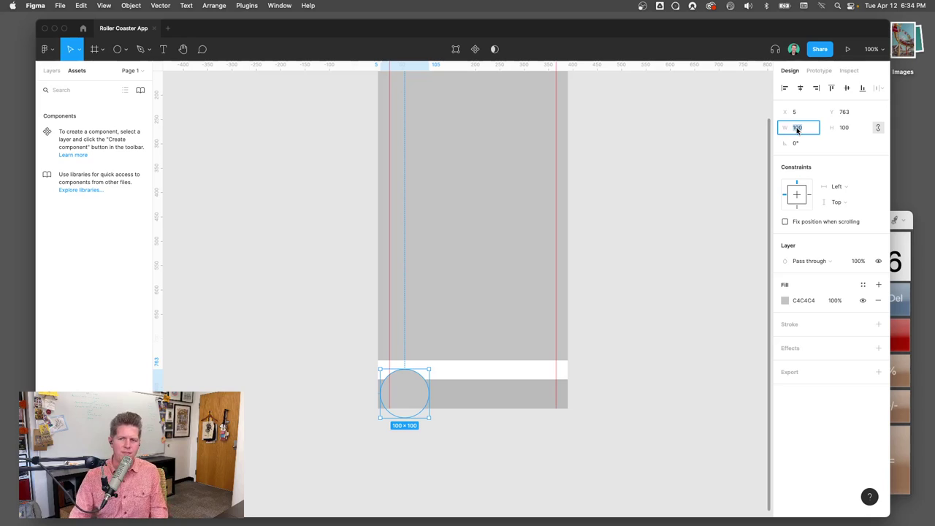
type("24")
key("Return")
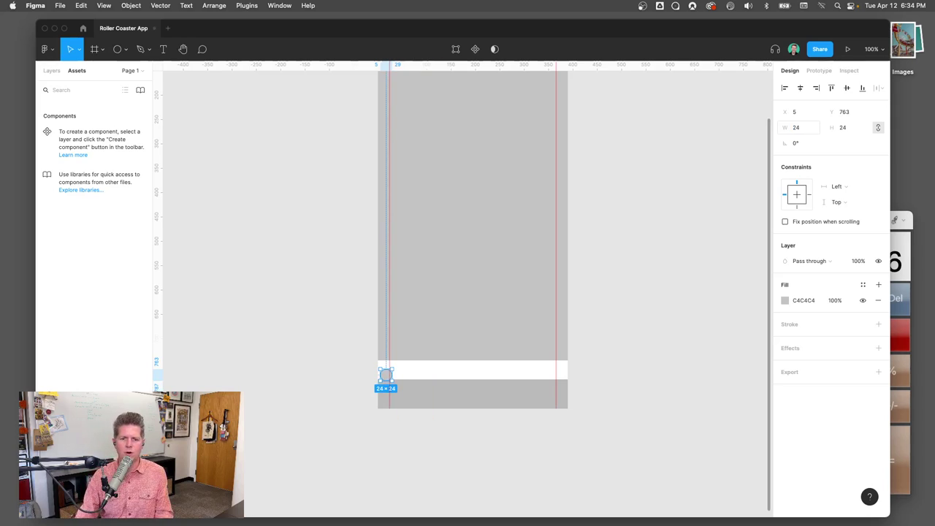
scroll(410, 353, "up", 5)
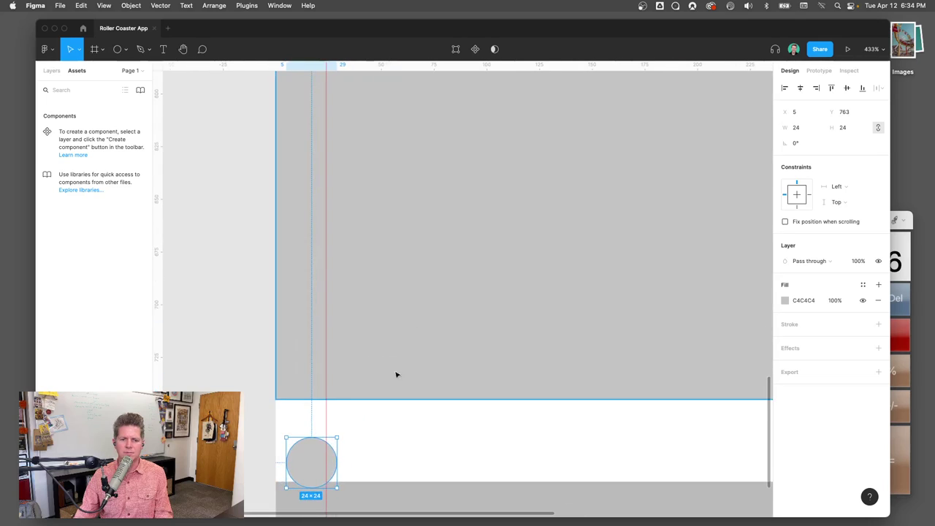
scroll(396, 376, "down", 3)
left_click_drag(343, 278, 395, 360)
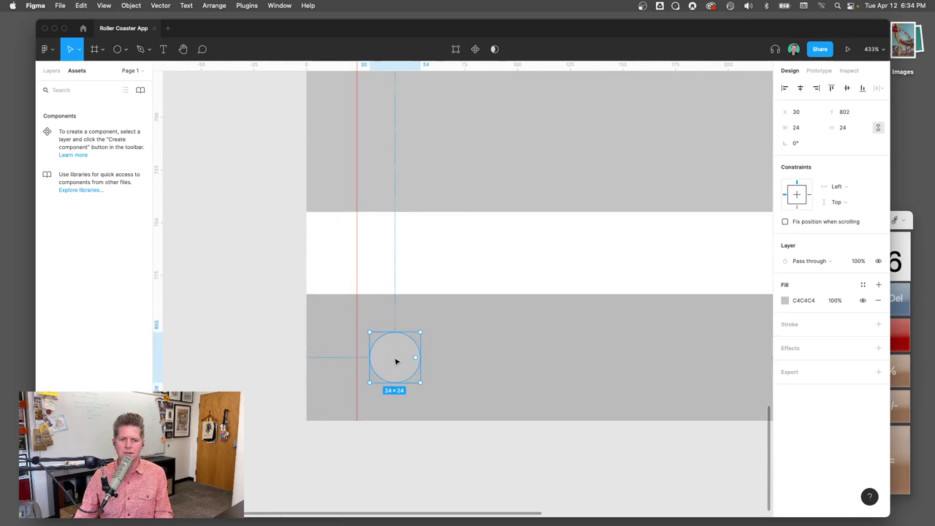
Step: Enlarge the circle to 34 × 34 and align it with the left margin guide, vertically centred in the bar at X 24, Y 797
left_click(794, 131)
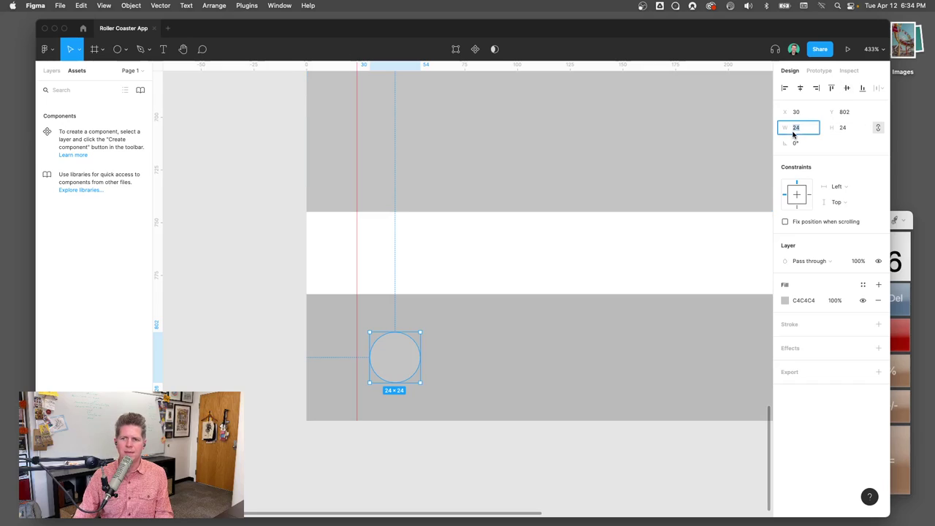
type("34")
key("Return")
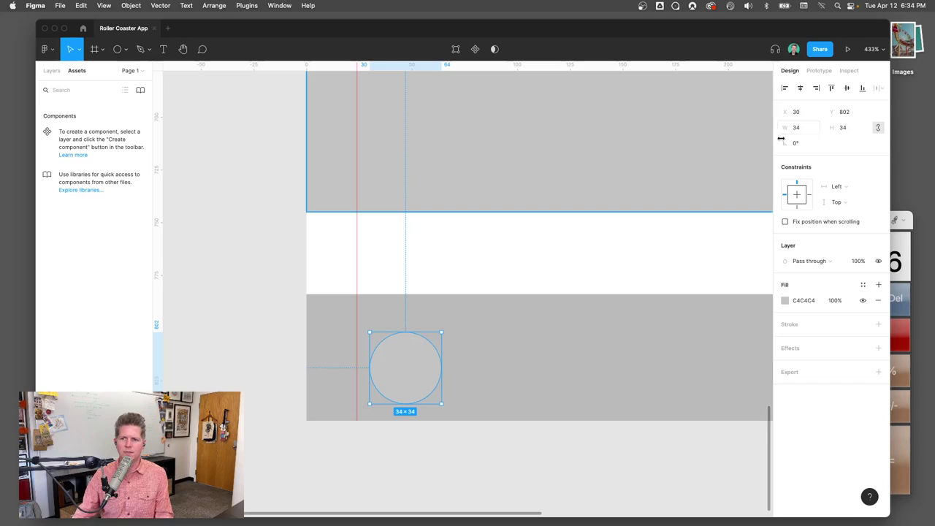
left_click_drag(416, 367, 413, 356)
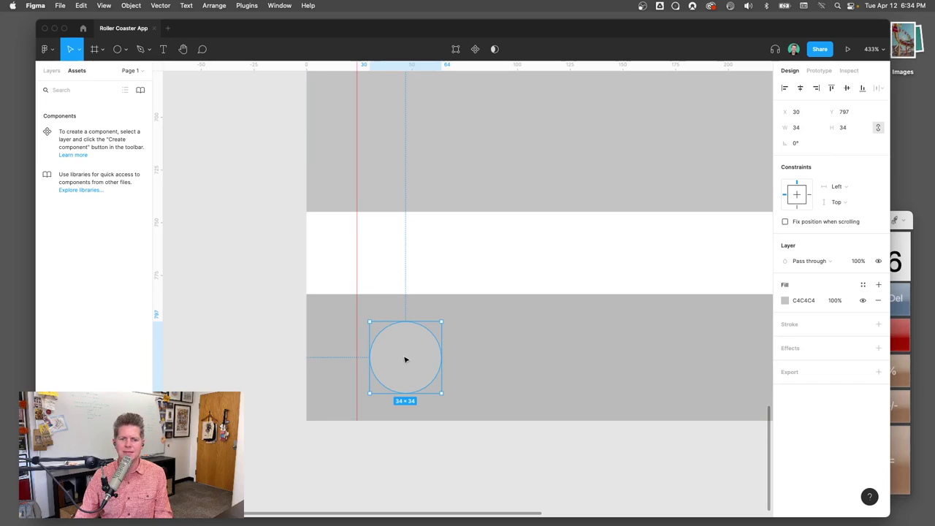
mouse_move(405, 359)
left_mouse_down()
mouse_move(407, 369)
mouse_move(405, 346)
mouse_move(401, 375)
mouse_move(399, 349)
mouse_move(391, 359)
left_mouse_up()
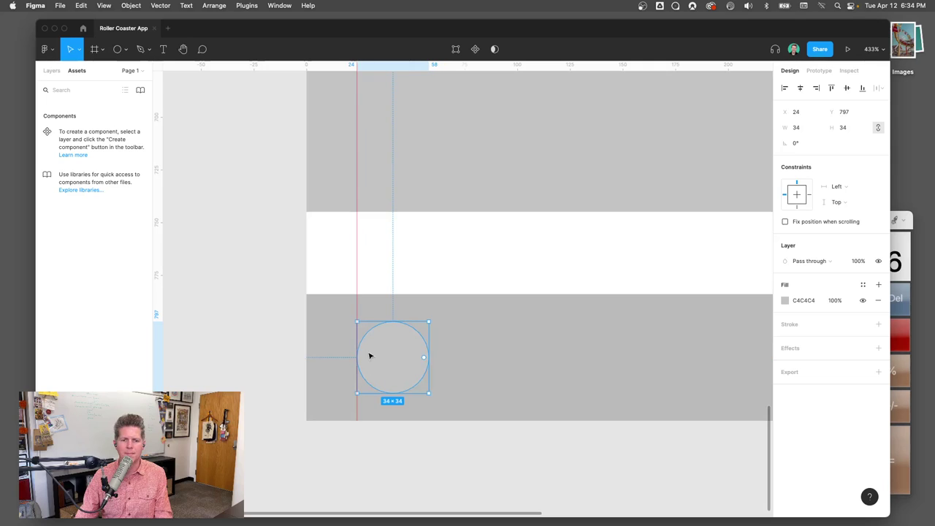
Step: Duplicate the circle four times along the bottom bar, with the last copy against the right margin guide
scroll(369, 359, "down", 6)
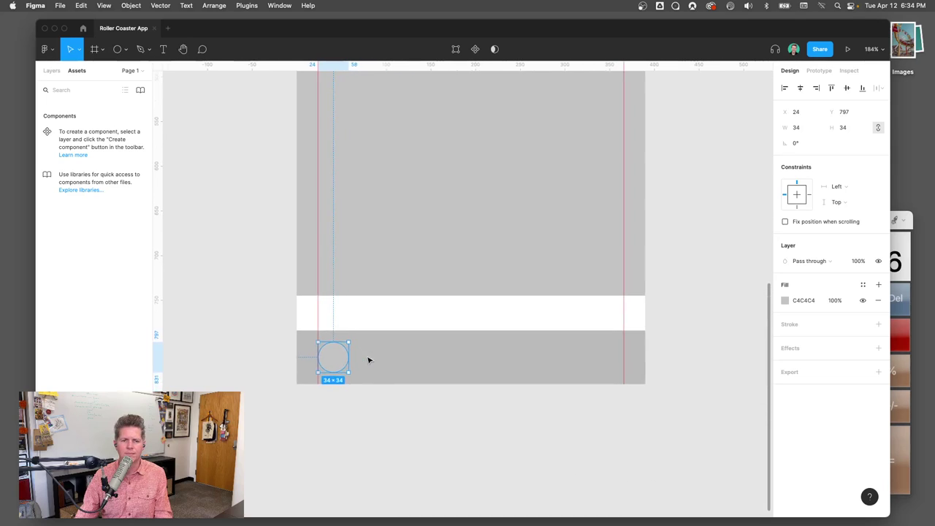
left_click_drag(333, 360, 608, 358, "alt")
left_click(578, 426)
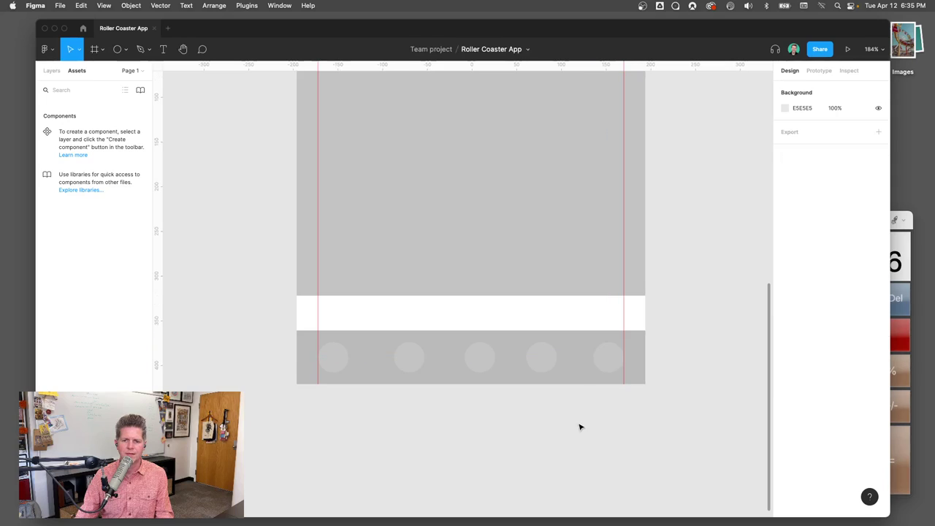
Step: Select all five circles in the bottom bar and change their fill to white, FFFFFF
left_click(338, 362)
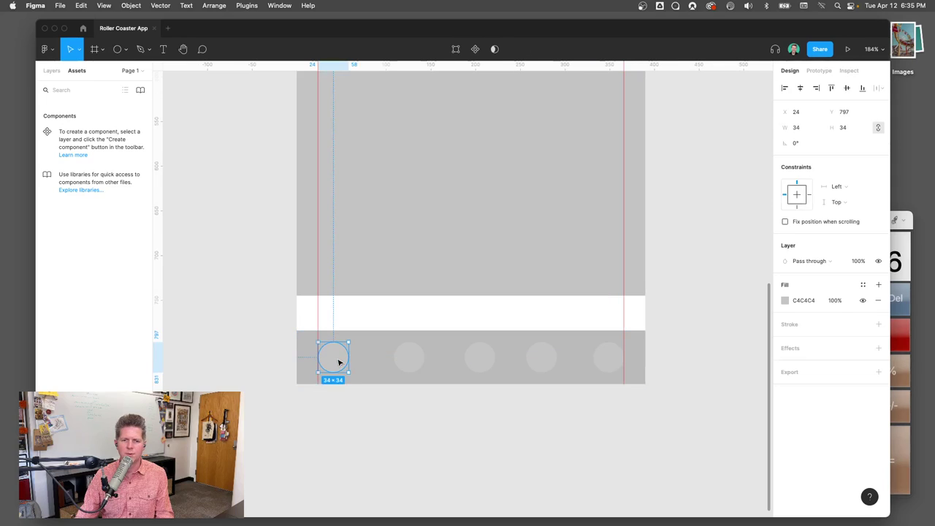
left_click(411, 365, "shift")
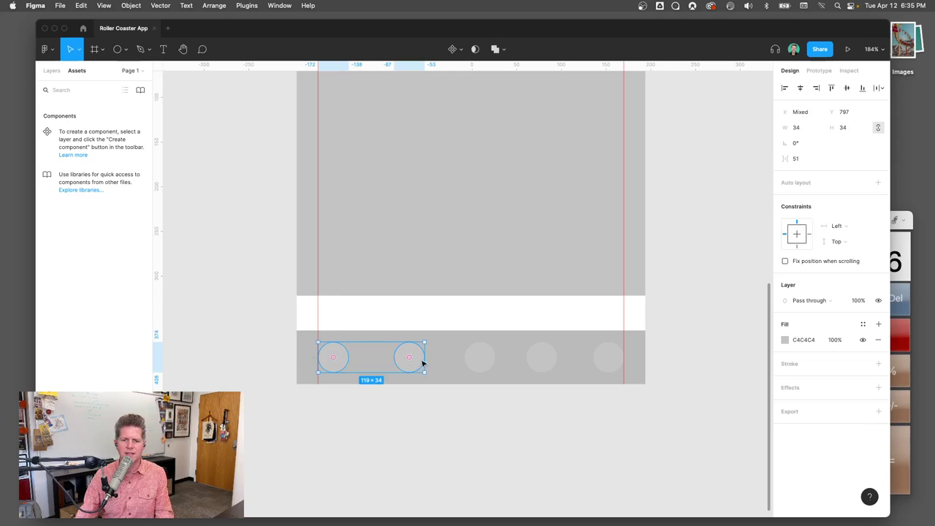
left_click(486, 359, "shift")
left_click(539, 363, "shift")
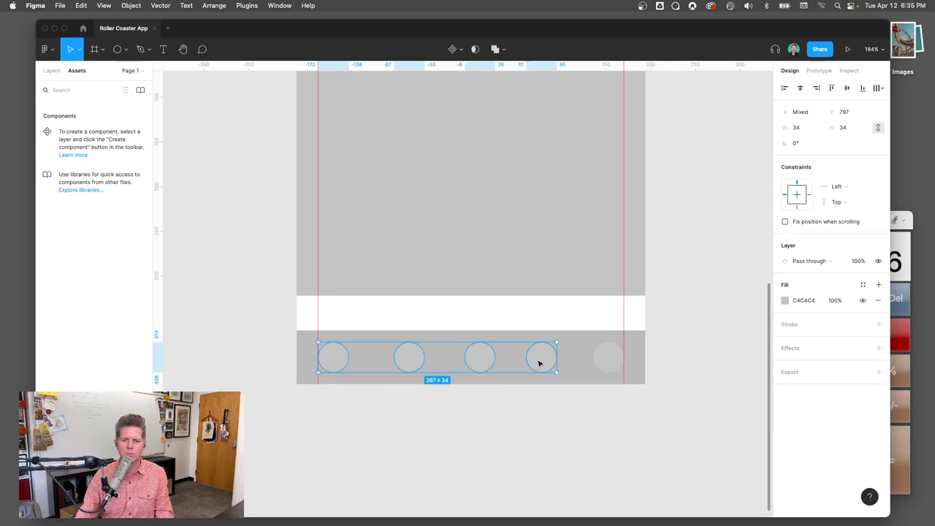
left_click(613, 361, "shift")
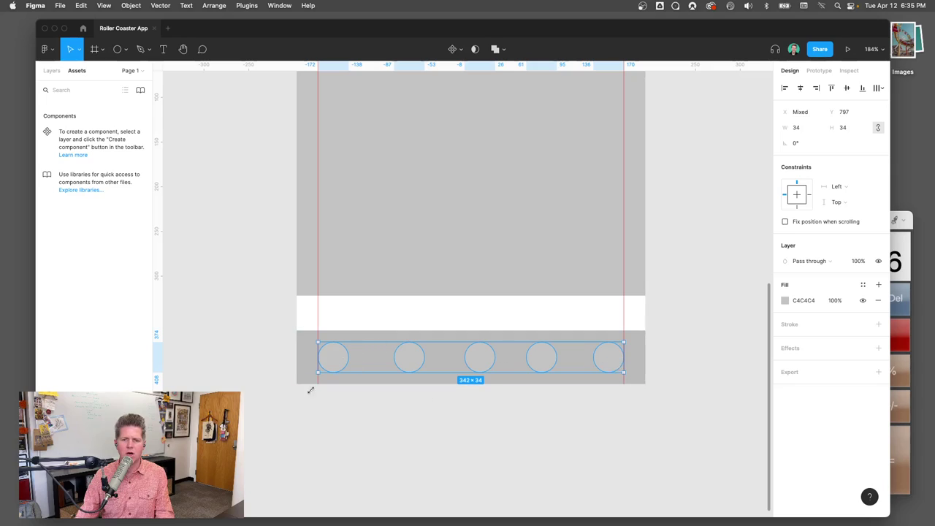
left_click(785, 301)
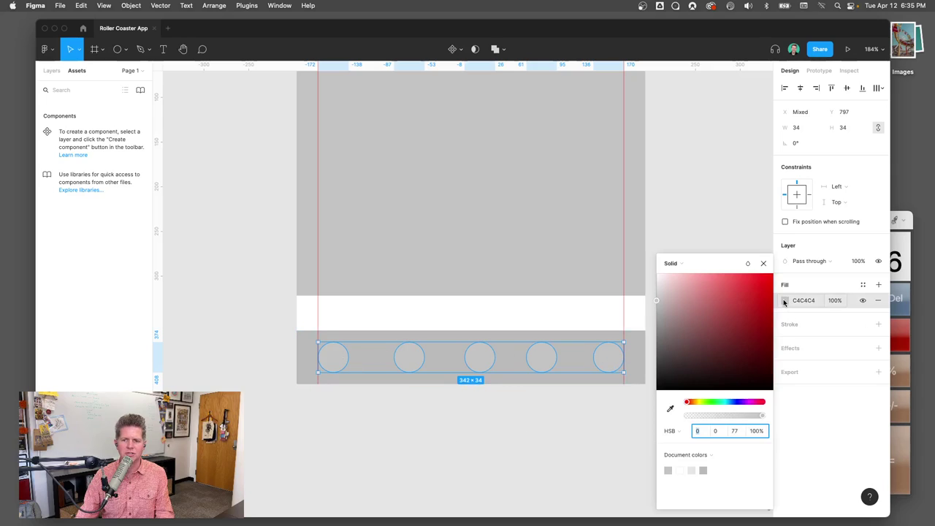
left_click_drag(675, 300, 647, 273)
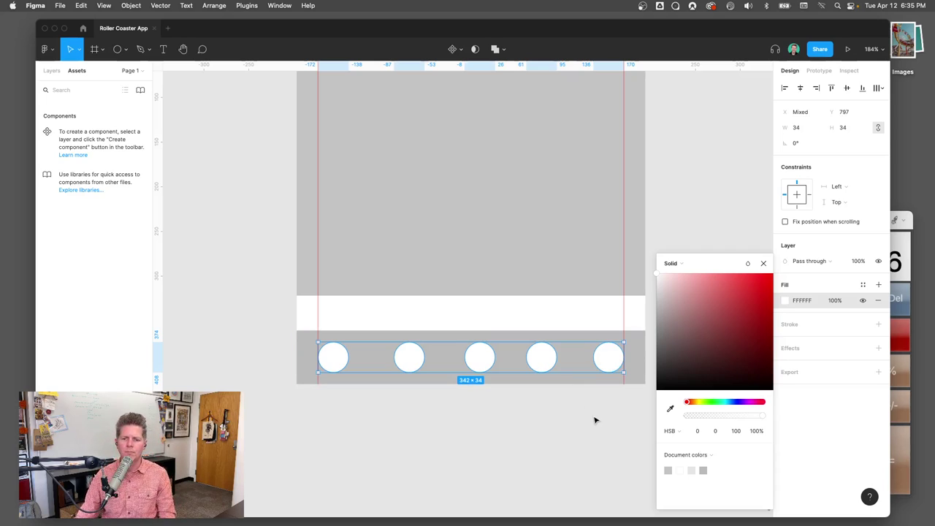
Step: Align the five circles on their vertical centres and distribute their horizontal spacing evenly between the margin guides
left_click(847, 88)
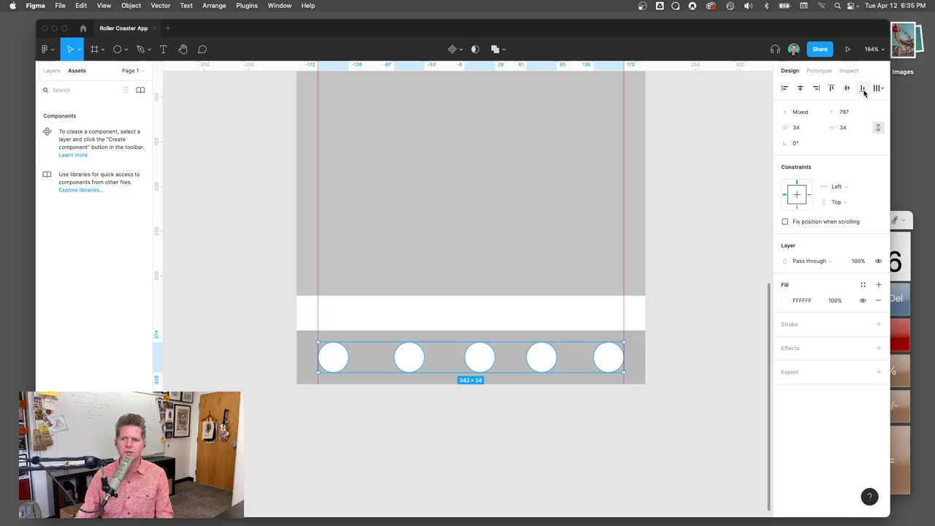
left_click(878, 87)
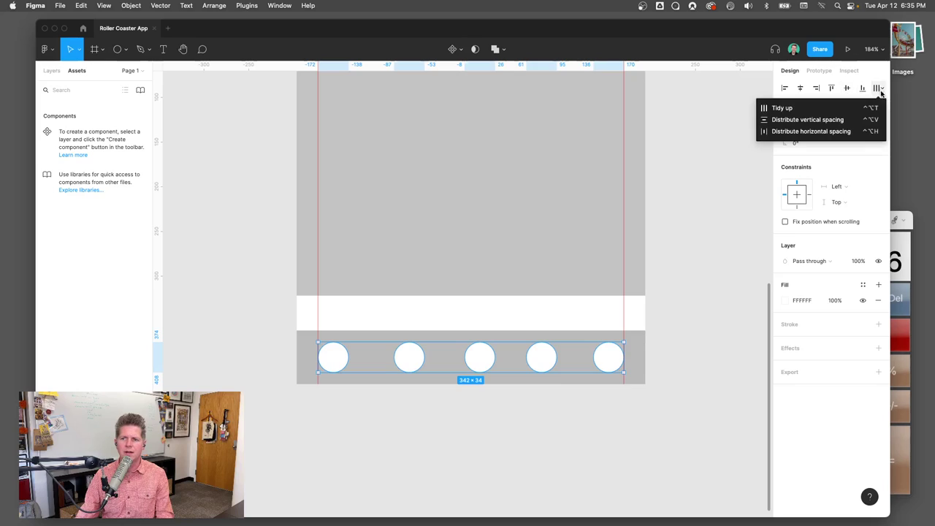
left_click(809, 132)
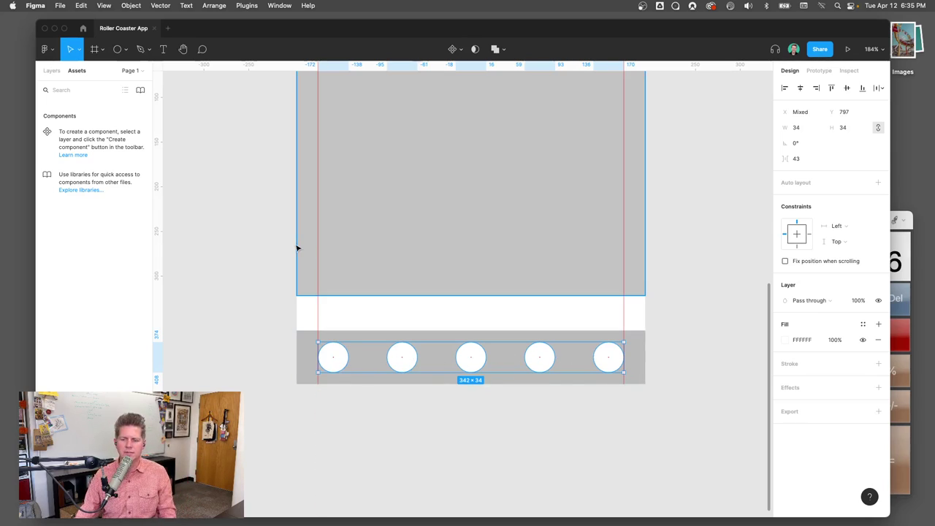
key("alt+1")
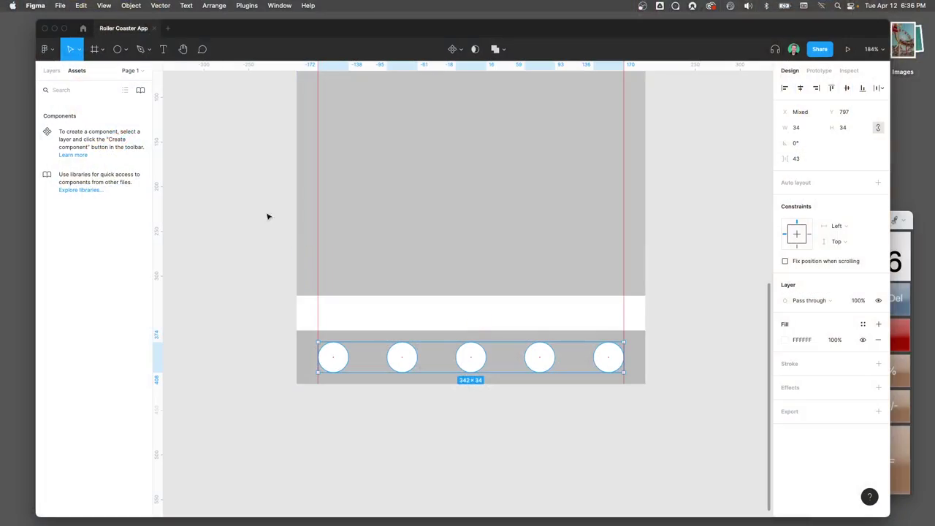
left_click(246, 241)
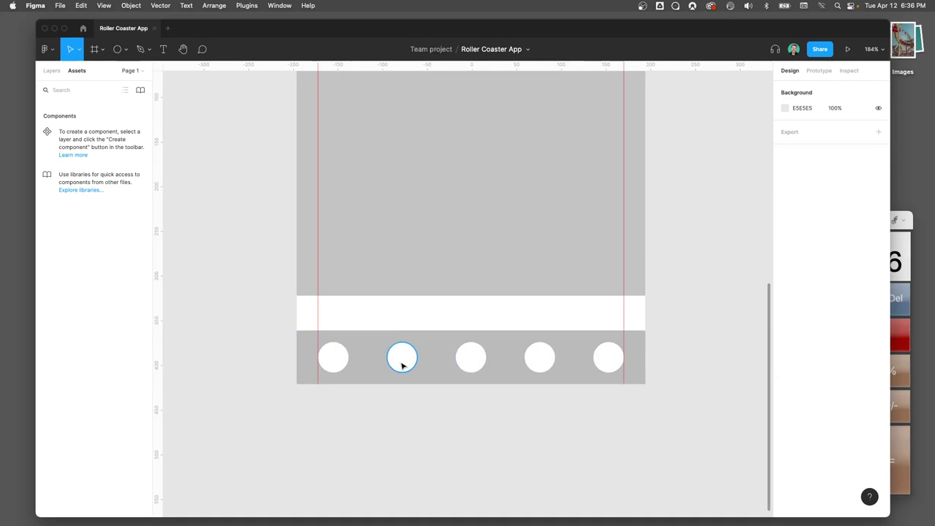
Step: Rename the iPhone 13 / 13 Pro frame as "home"
scroll(391, 352, "down", 3)
scroll(391, 352, "down", 5)
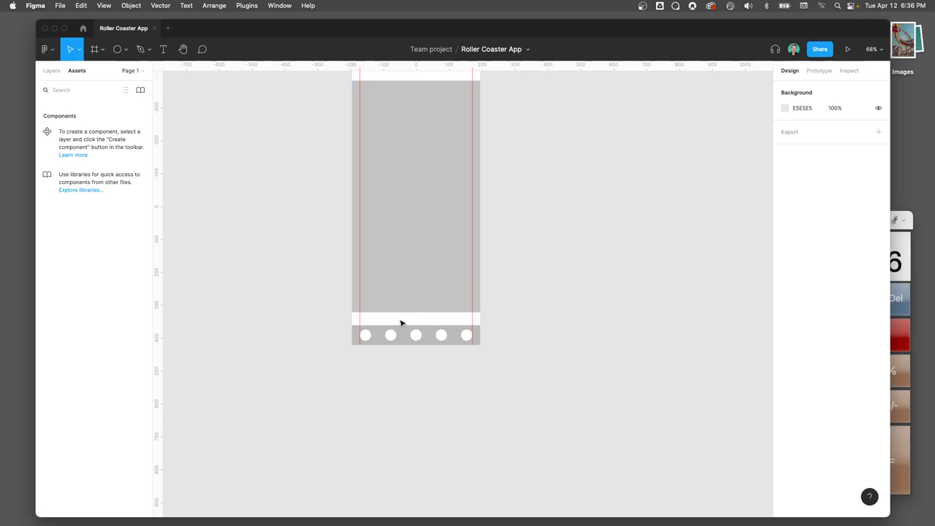
scroll(402, 146, "up", 2)
left_click(382, 123)
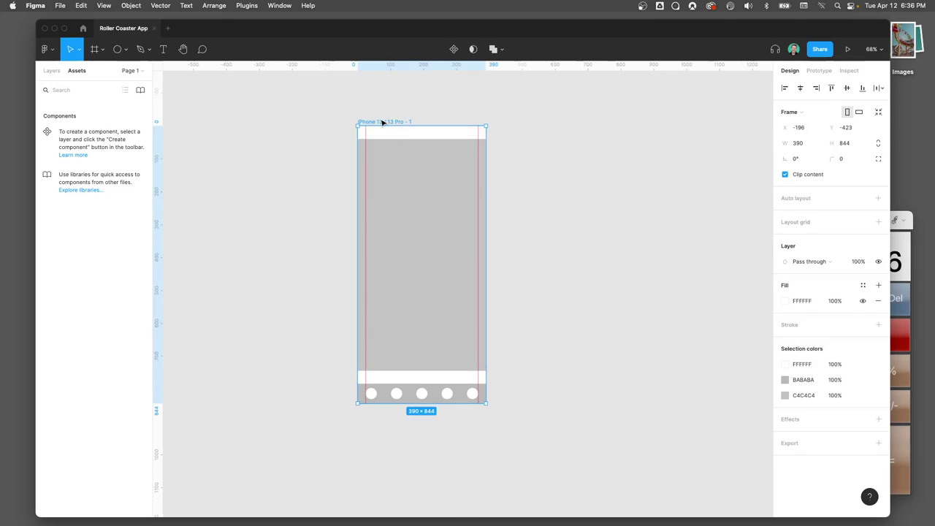
double_click(375, 123)
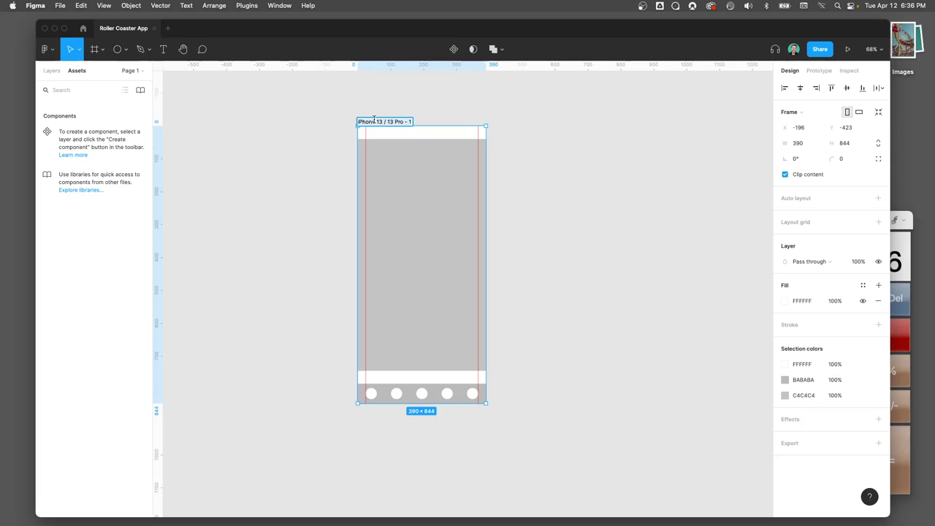
type("home")
key("Return")
Step: Examine the home frame's layer list, checking which shape each ellipse and rectangle layer corresponds to
left_click(52, 71)
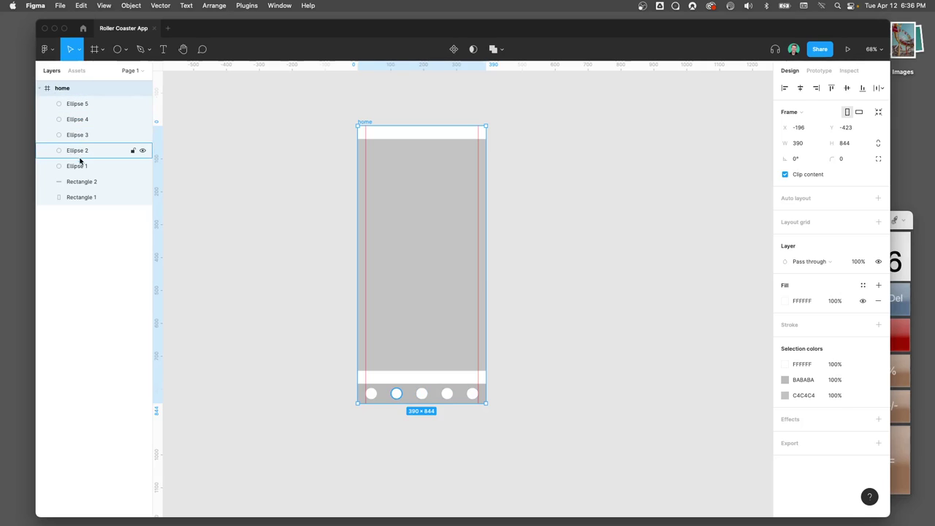
left_click(78, 104)
left_click(78, 120)
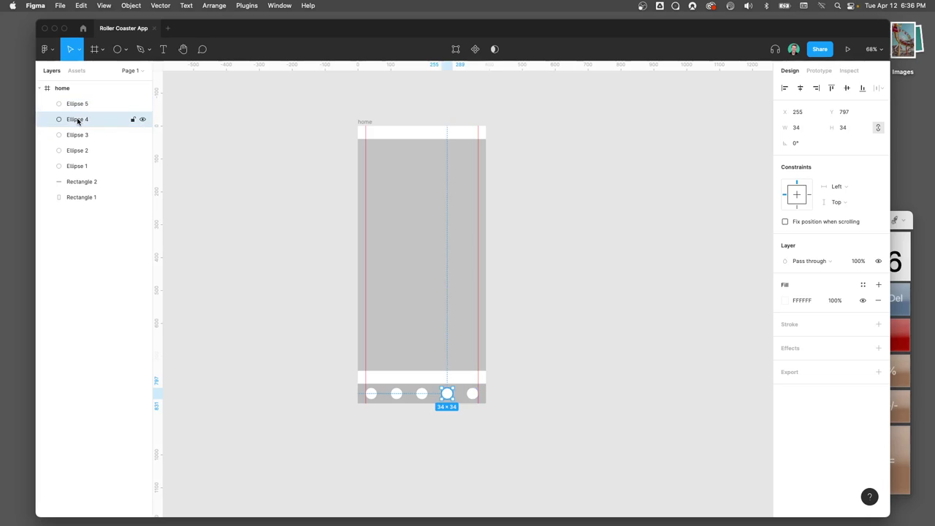
left_click(77, 135)
left_click(75, 151)
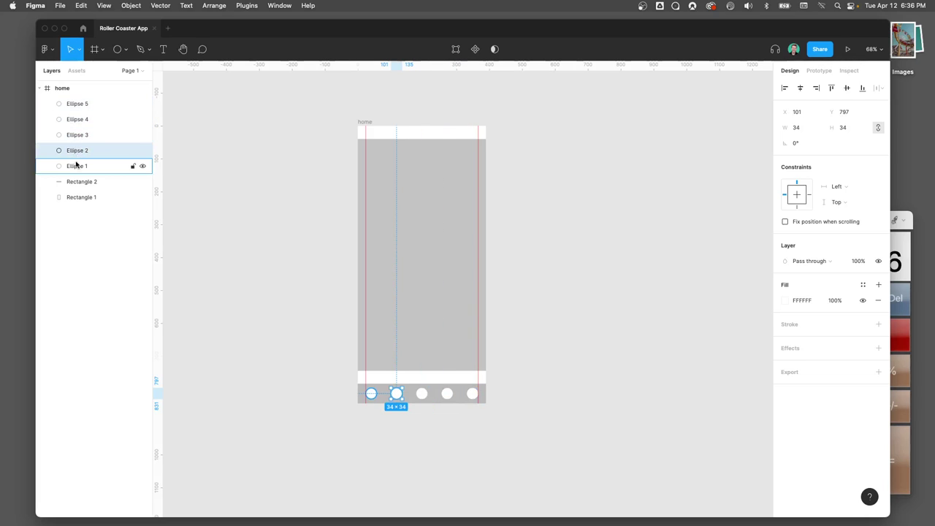
left_click(76, 167)
left_click(76, 135)
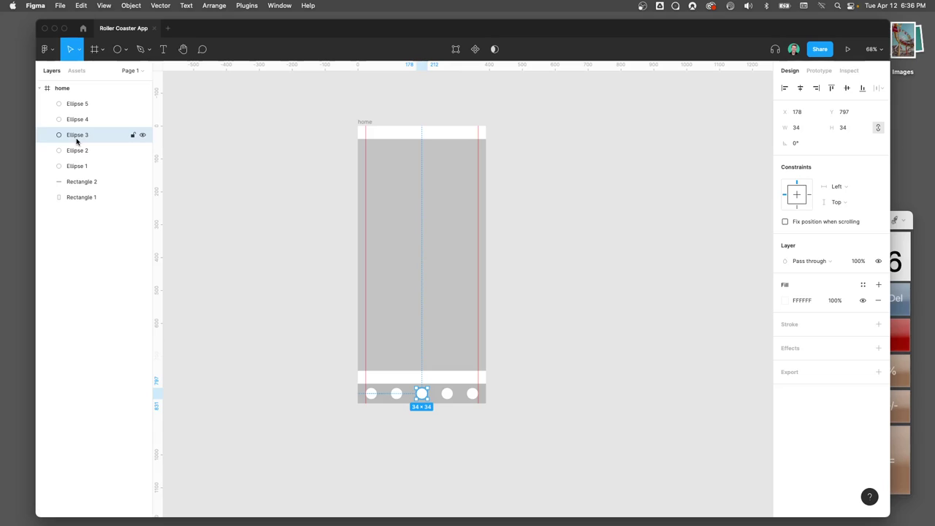
left_click(73, 104)
double_click(74, 105)
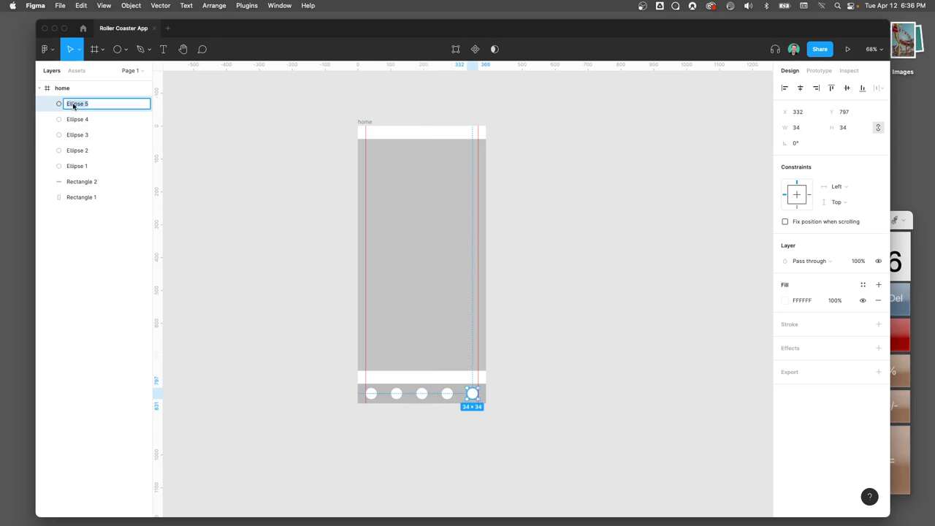
left_click(76, 120)
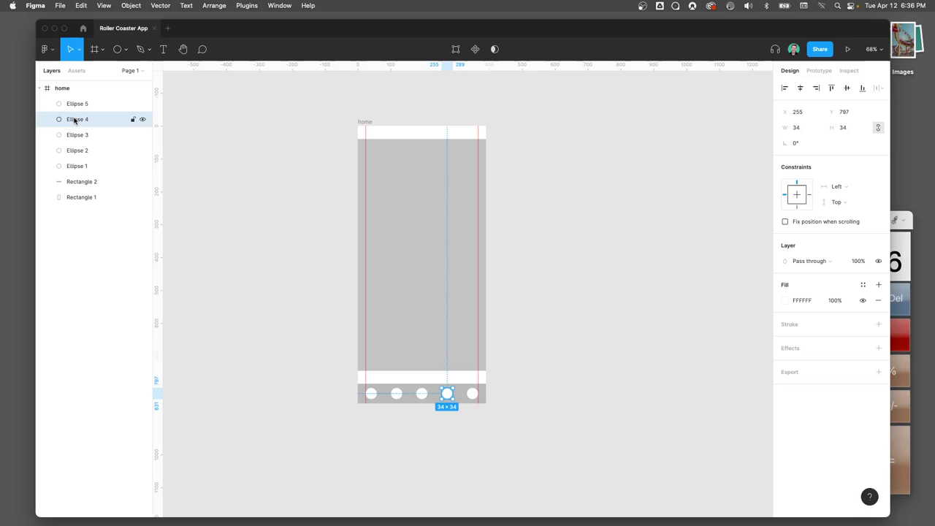
left_click(76, 183)
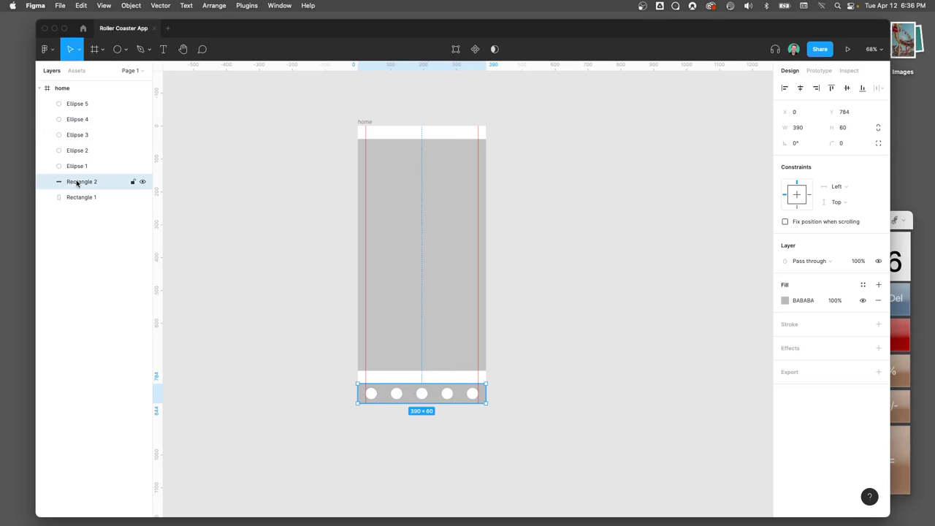
Step: Rename the large content rectangle's layer, Rectangle 1, as "hero image"
left_click(77, 198)
double_click(76, 198)
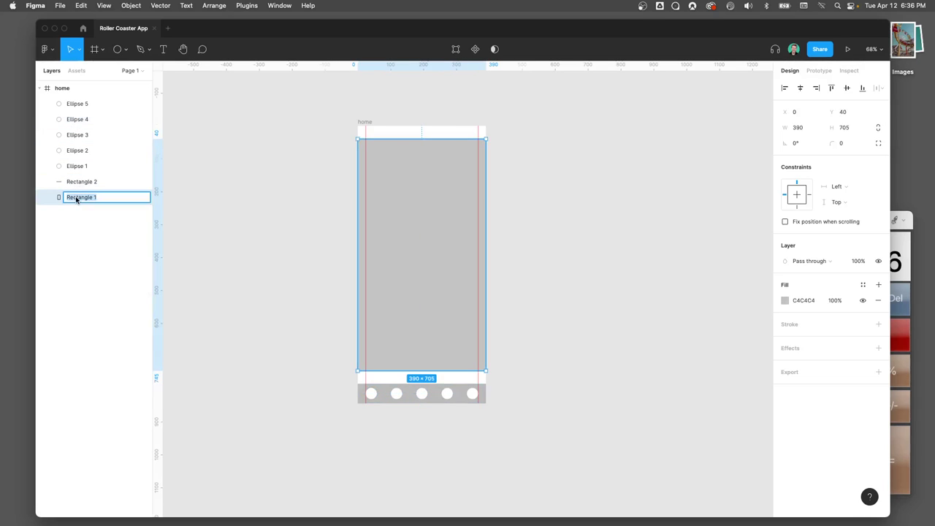
type("hero image")
key("Return")
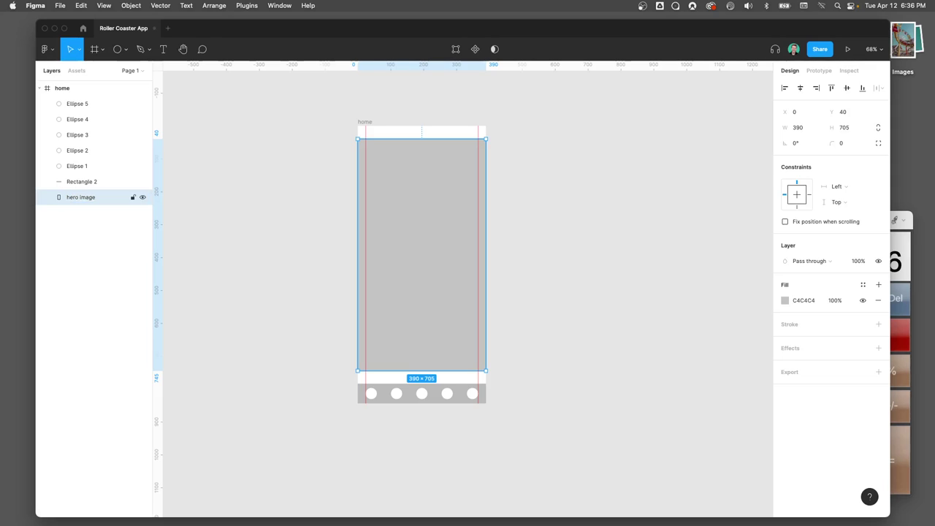
left_click(333, 204)
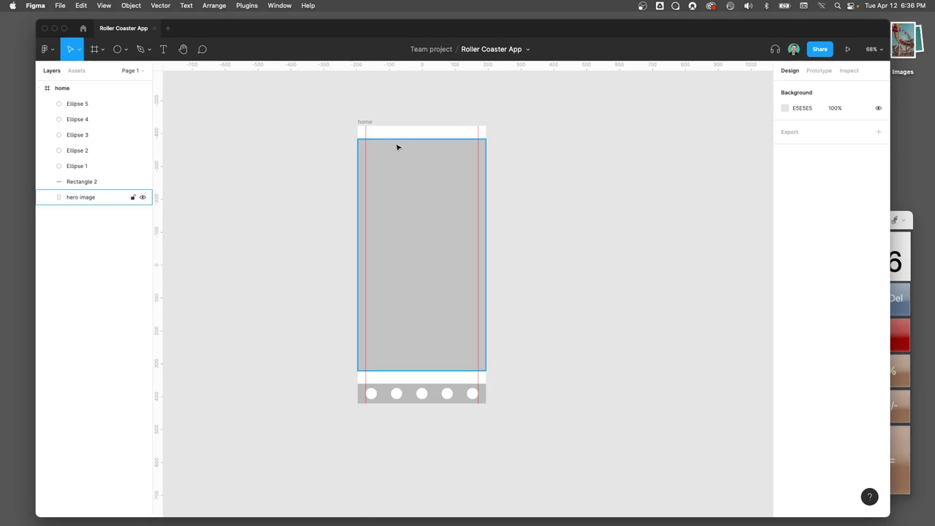
Step: Extend the home frame downward to a height of about 1359, keeping its width at 390
left_click(368, 123)
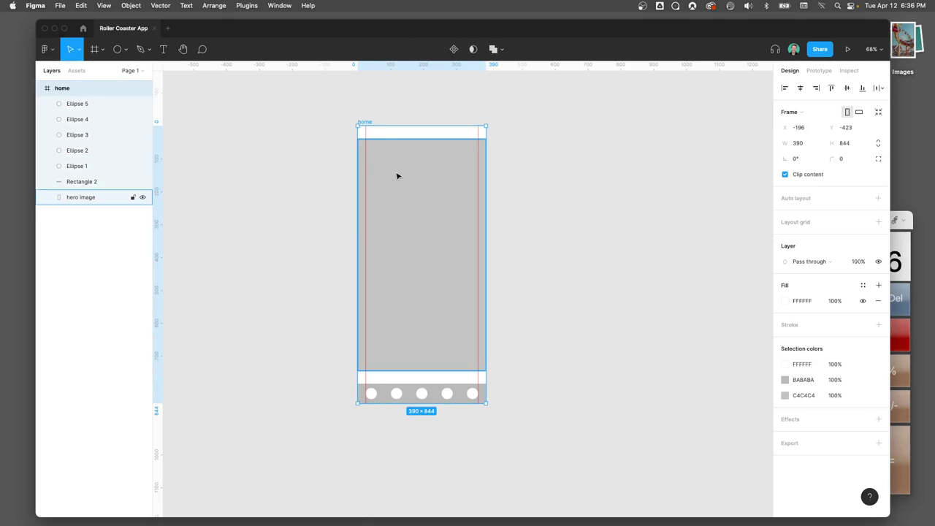
scroll(334, 386, "down", 3)
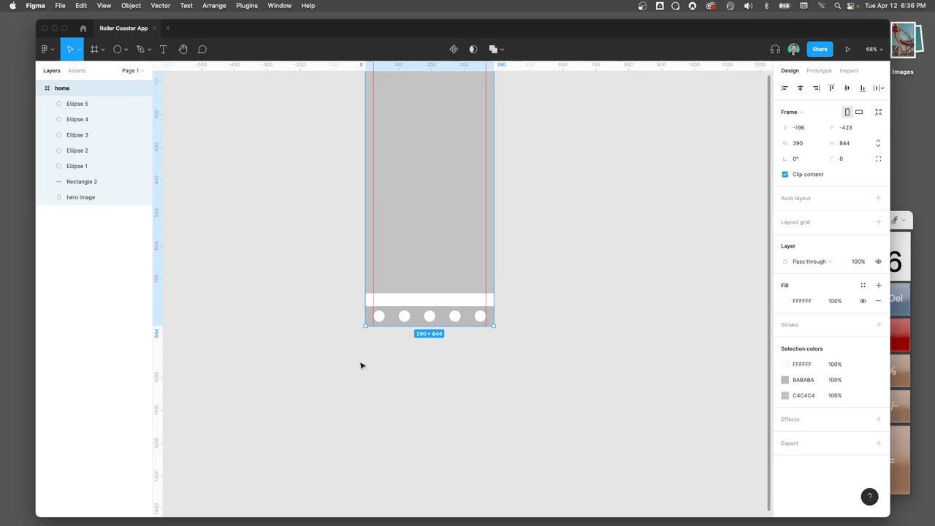
left_click_drag(393, 326, 390, 495)
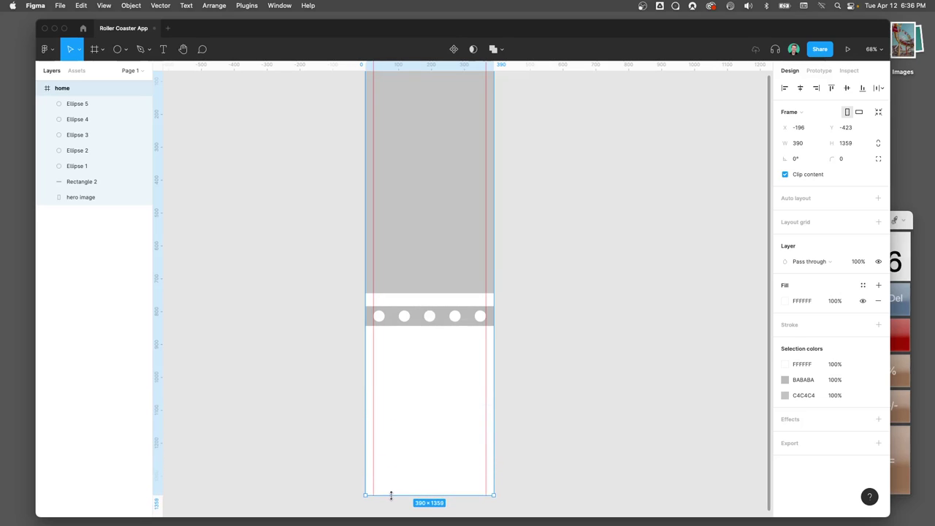
left_click(536, 315)
Step: Move the bar together with its five circles up against the lower edge of the hero image rectangle
left_click(400, 318)
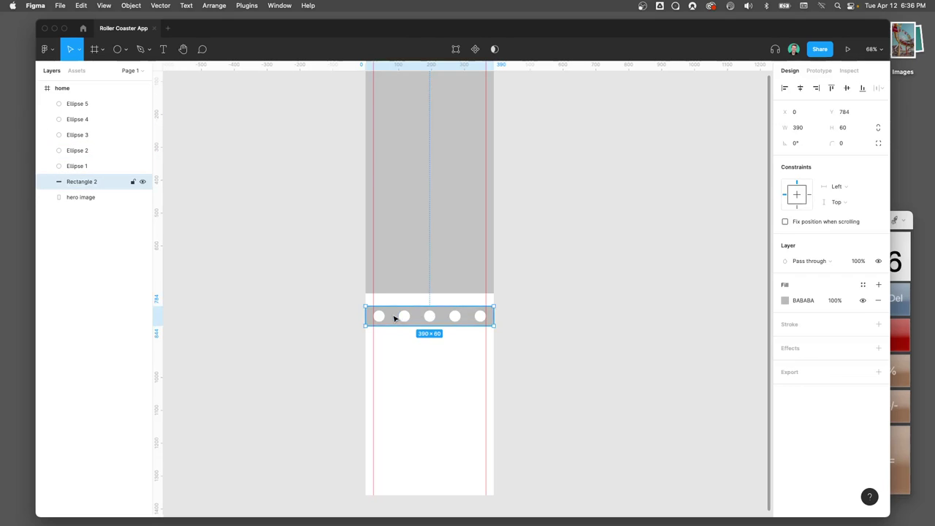
left_click(343, 313)
left_click_drag(343, 307, 516, 340)
scroll(439, 303, "up", 3)
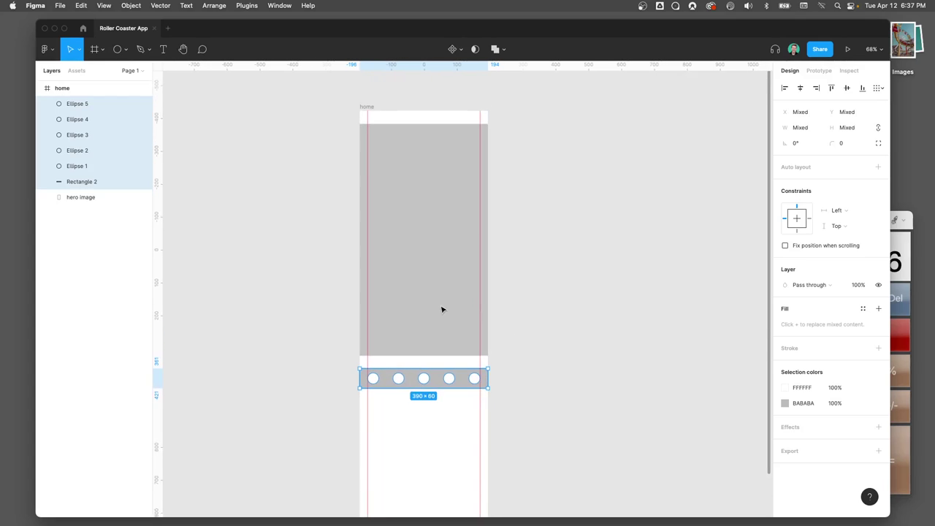
left_click_drag(409, 379, 412, 367)
Step: Place the Pacific Park roller coaster photo from the desktop Images stack into the home frame, layered above the hero image rectangle
left_click(396, 301)
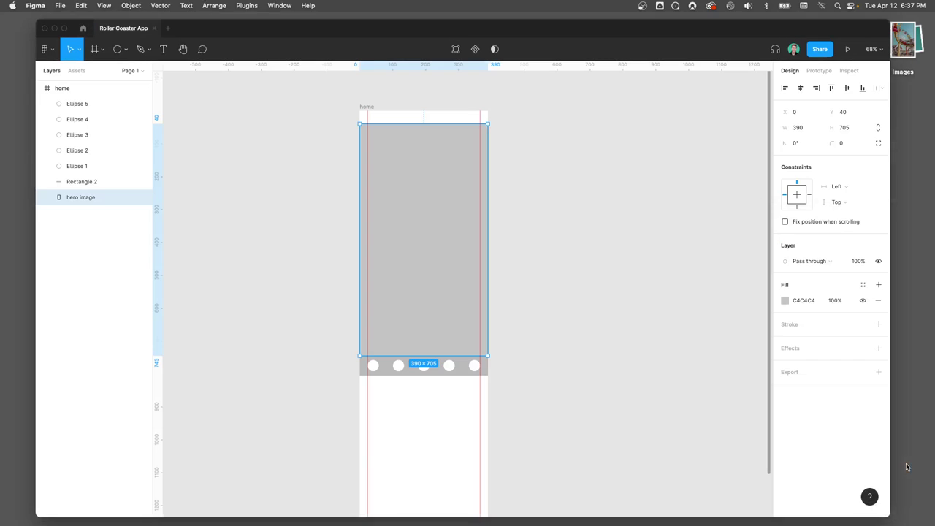
left_click(904, 47)
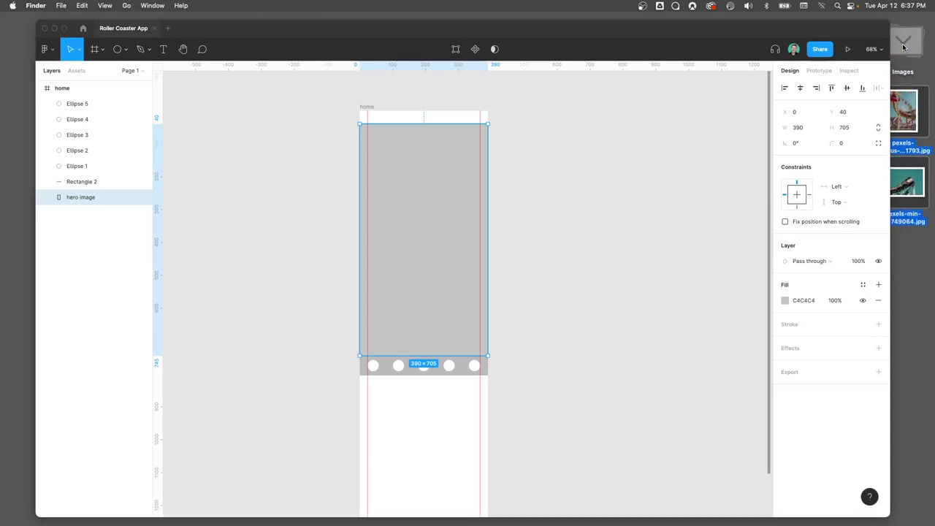
left_click(904, 245)
left_click_drag(908, 116, 428, 211)
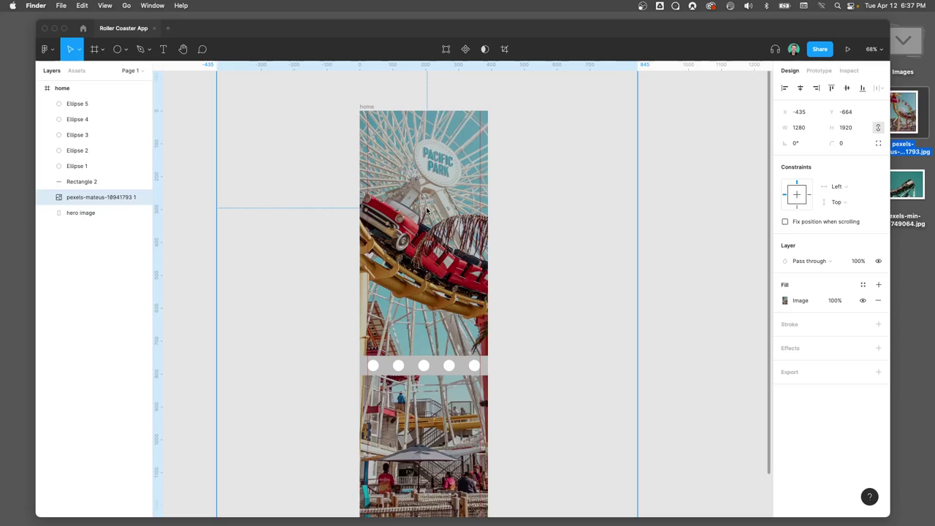
scroll(416, 275, "down", 5)
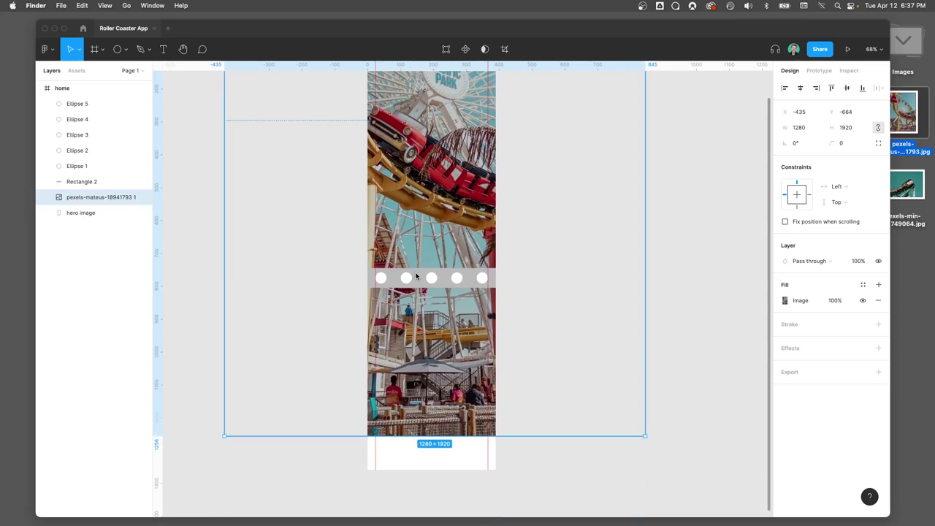
scroll(302, 357, "up", 3)
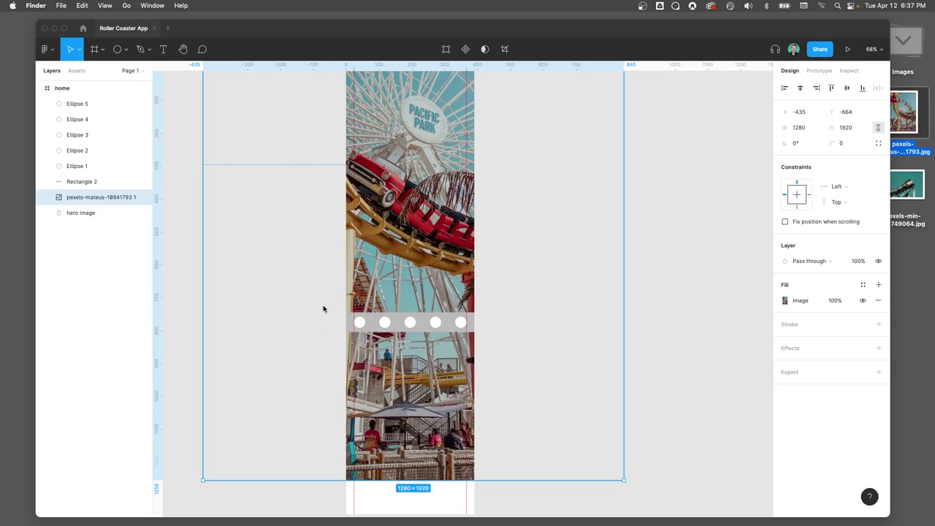
left_click(375, 497)
key("Escape")
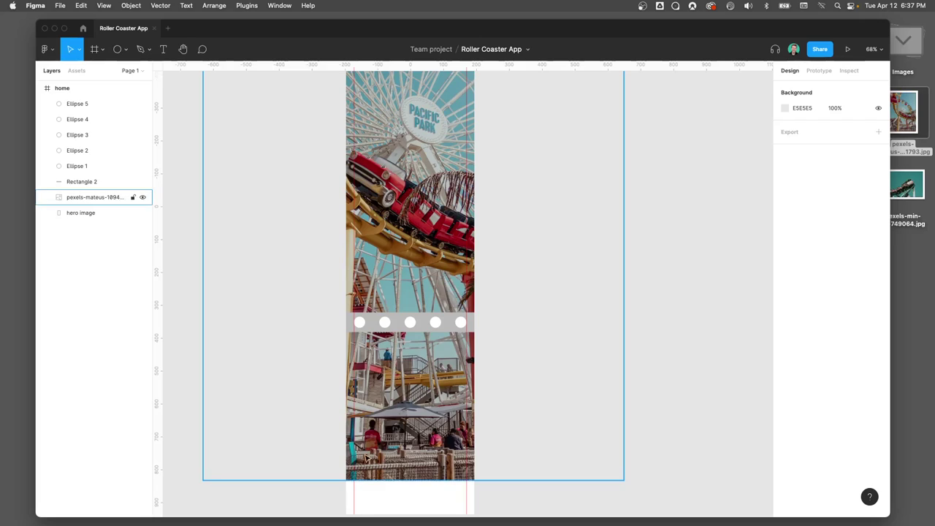
Step: Raise the roller coaster photo's lower edge to the upper edge of the circle bar, making the photo 1280 × 1409
left_click(367, 458)
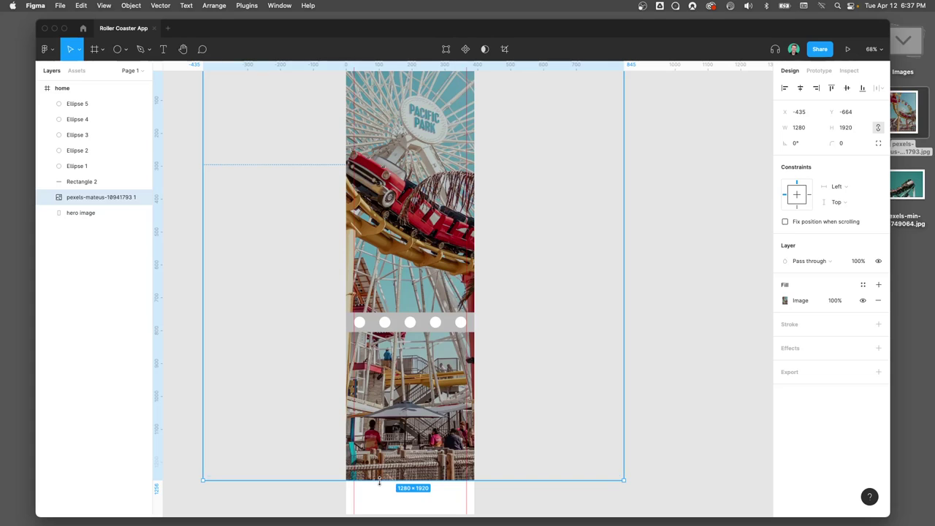
left_click_drag(379, 480, 382, 312)
scroll(390, 386, "up", 4)
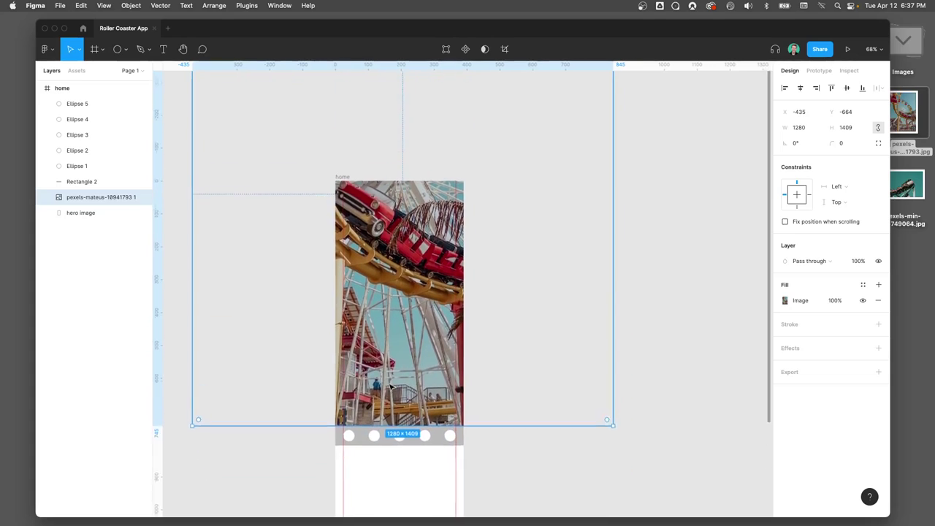
Step: Bring in the photo's upper and side edges to match the home frame, making it 390 × 745 at X 0, Y 0
double_click(398, 285)
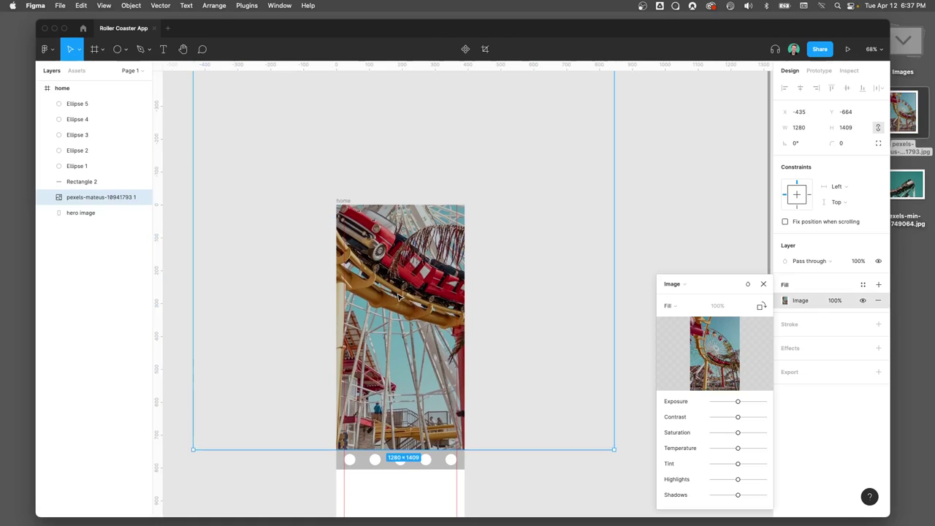
scroll(398, 297, "down", 5)
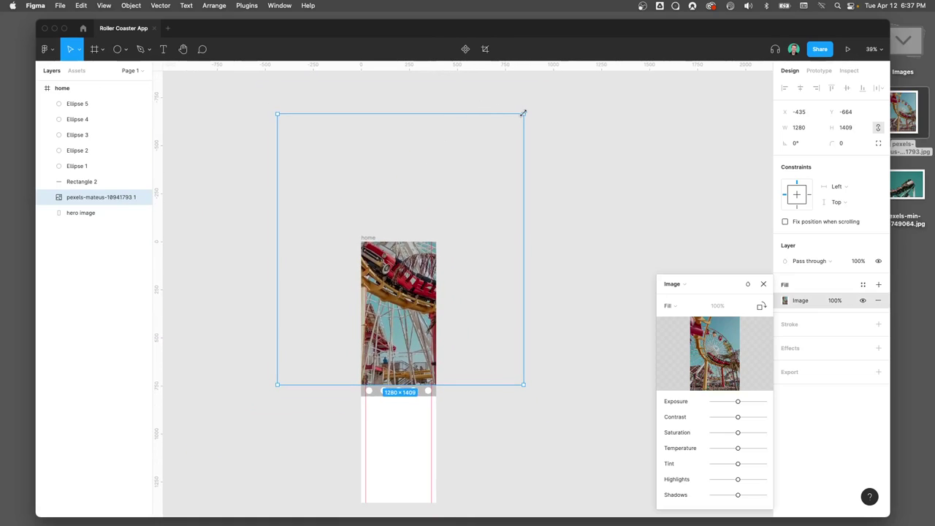
left_click_drag(523, 113, 509, 241)
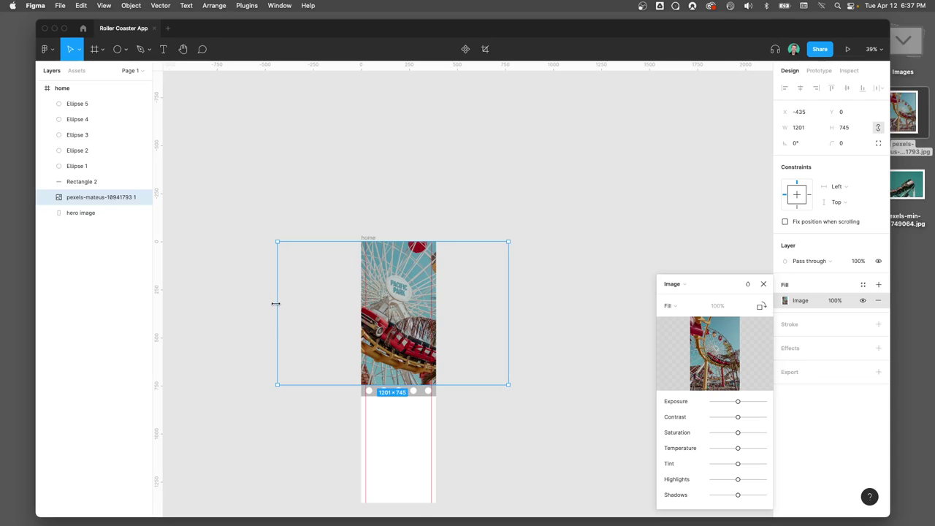
left_click_drag(278, 300, 352, 300)
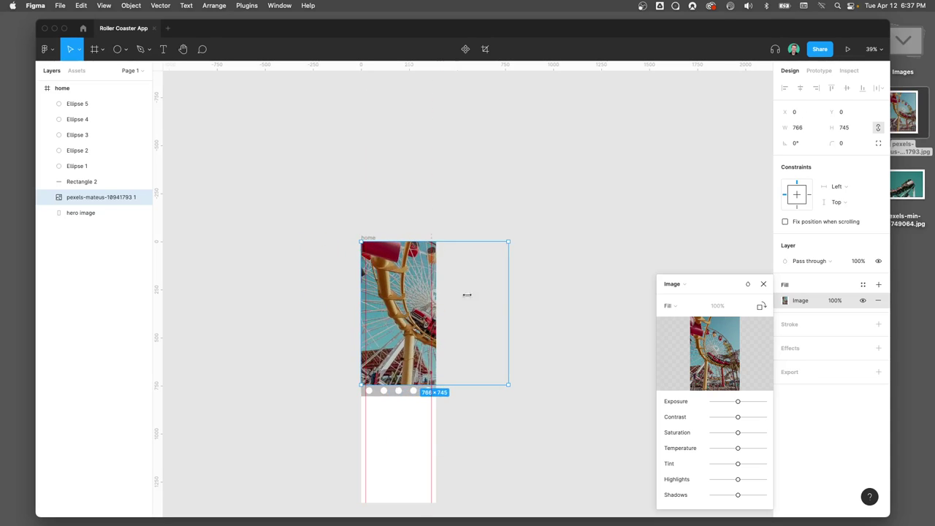
left_click_drag(509, 304, 448, 307)
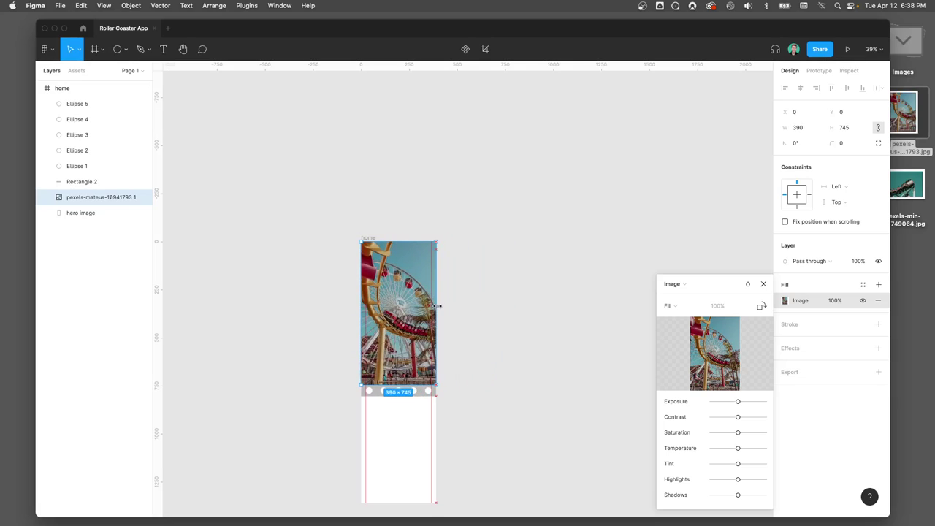
left_click(402, 302)
mouse_move(402, 302)
left_mouse_down()
mouse_move(388, 288)
mouse_move(397, 319)
left_mouse_up()
scroll(388, 303, "up", 5)
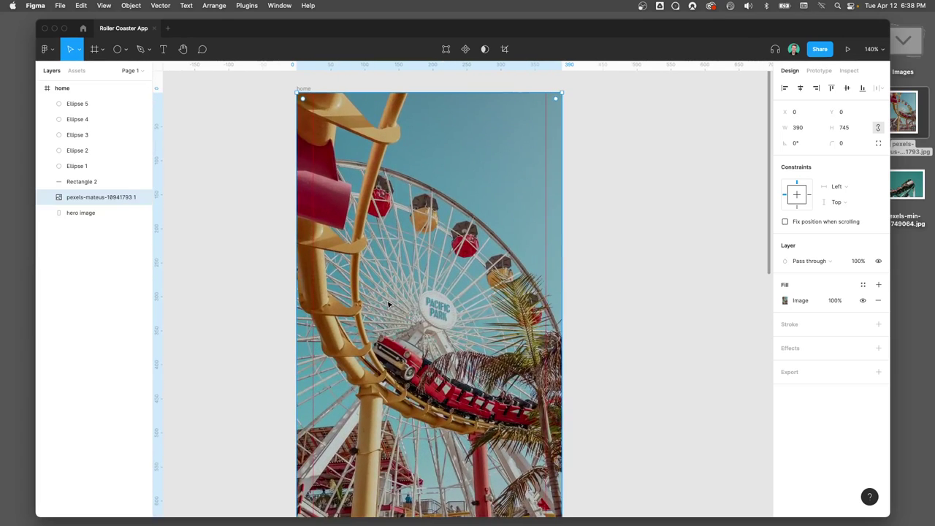
scroll(389, 304, "down", 2)
left_click(541, 311)
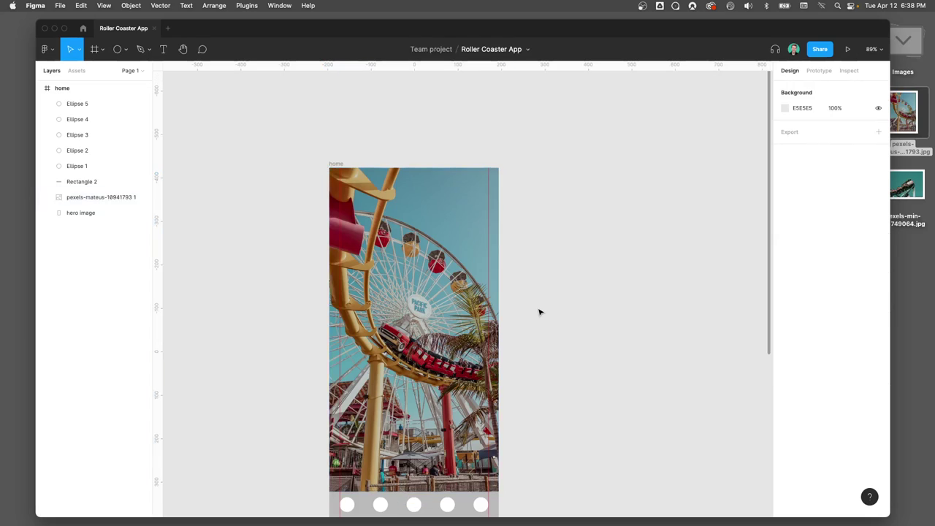
Step: Darken the roller coaster photo by moderately lowering its image exposure, and close the image settings
double_click(426, 333)
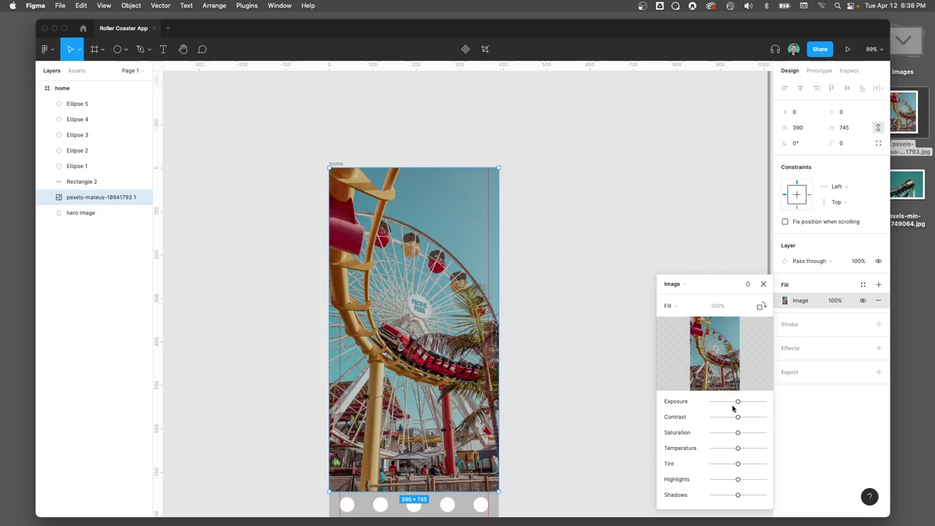
mouse_move(737, 420)
left_mouse_down()
mouse_move(718, 420)
mouse_move(740, 420)
mouse_move(726, 434)
mouse_move(754, 435)
mouse_move(739, 434)
mouse_move(729, 405)
left_mouse_up()
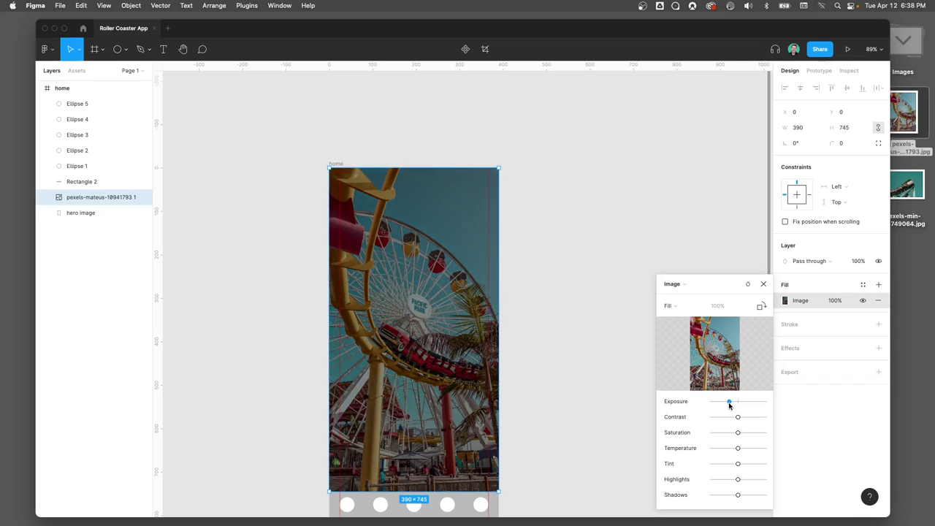
scroll(536, 383, "down", 3)
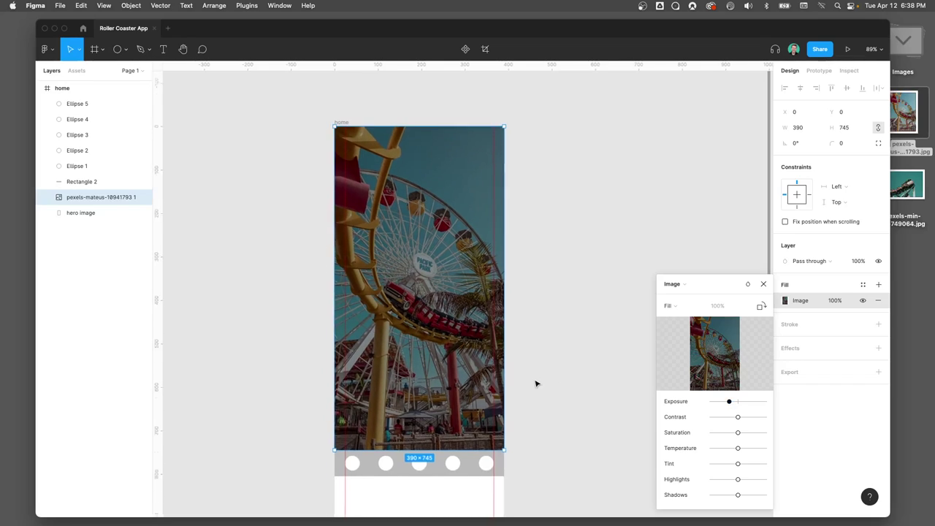
left_click(763, 284)
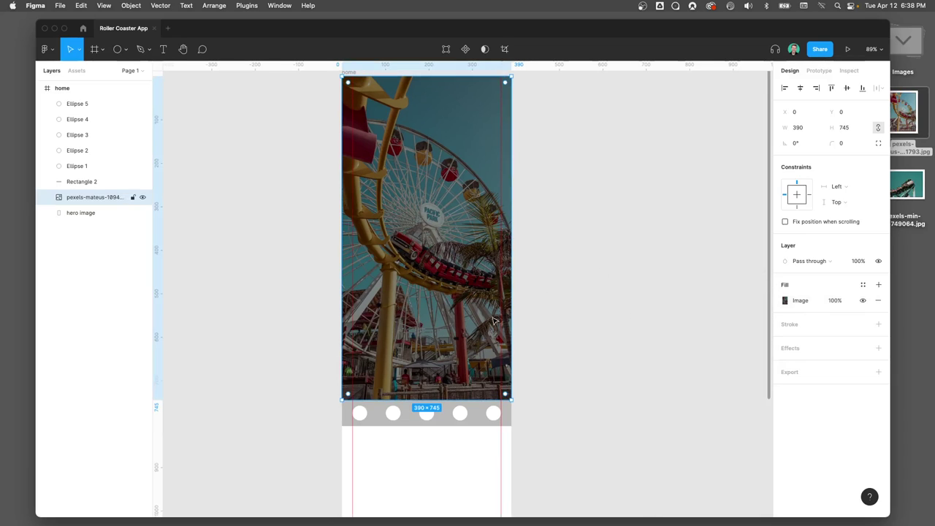
scroll(562, 351, "up", 2)
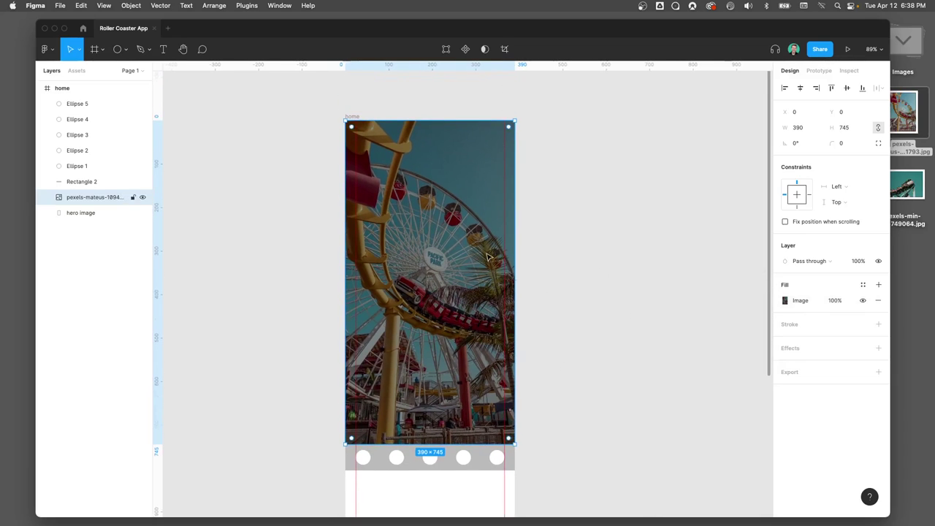
left_click(268, 238)
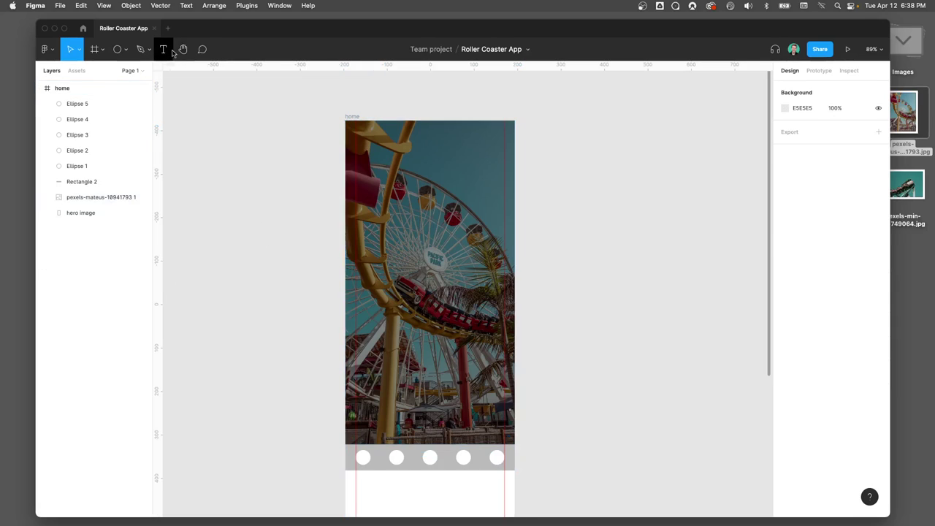
Step: Add the white text "Roller Coaster Mania" over the hero photo, at about X 70, Y 273
left_click(165, 50)
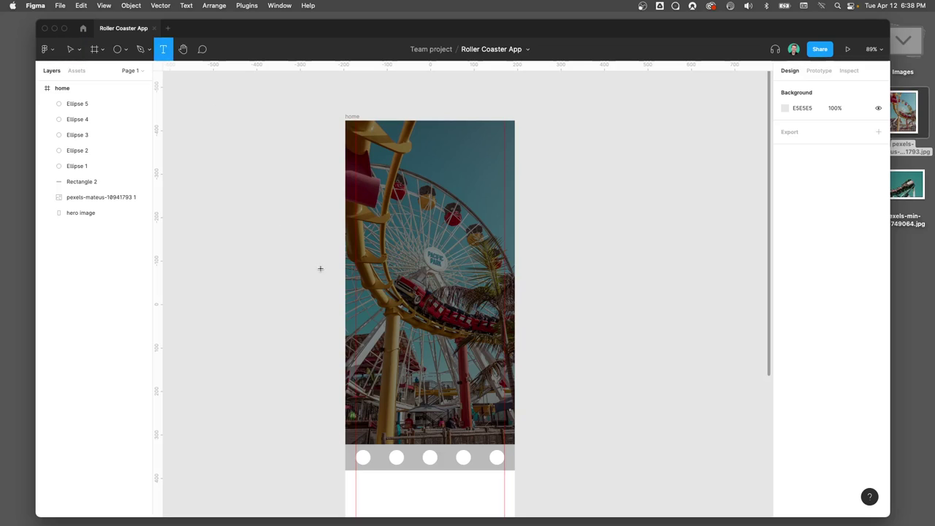
left_click(375, 239)
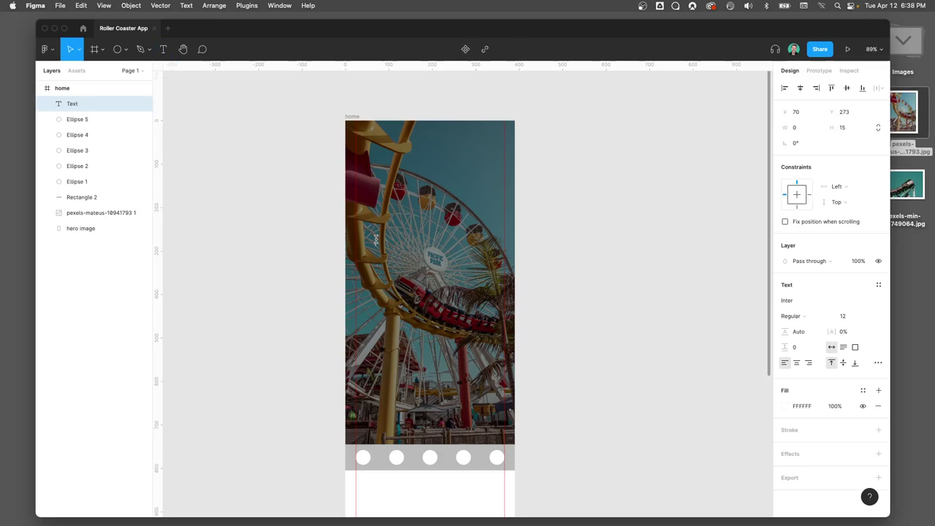
type("Roller Coaster Mania")
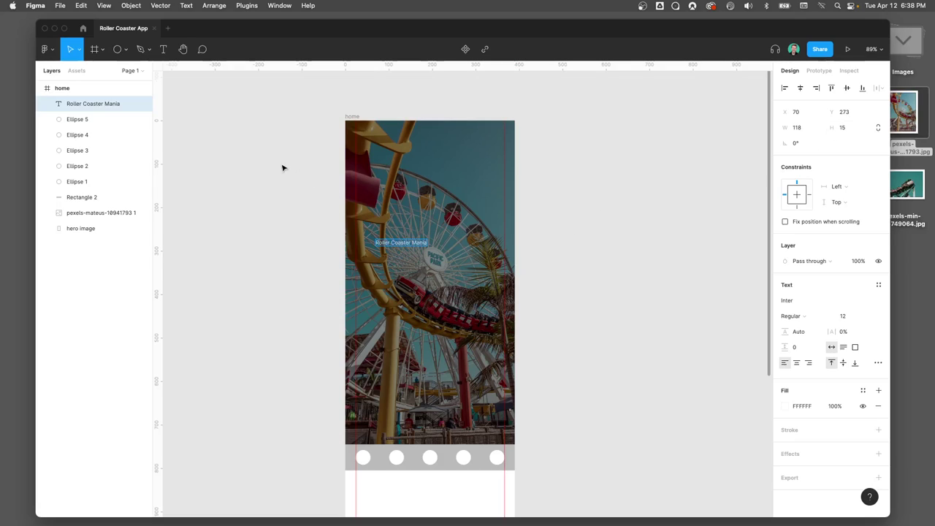
key("Escape")
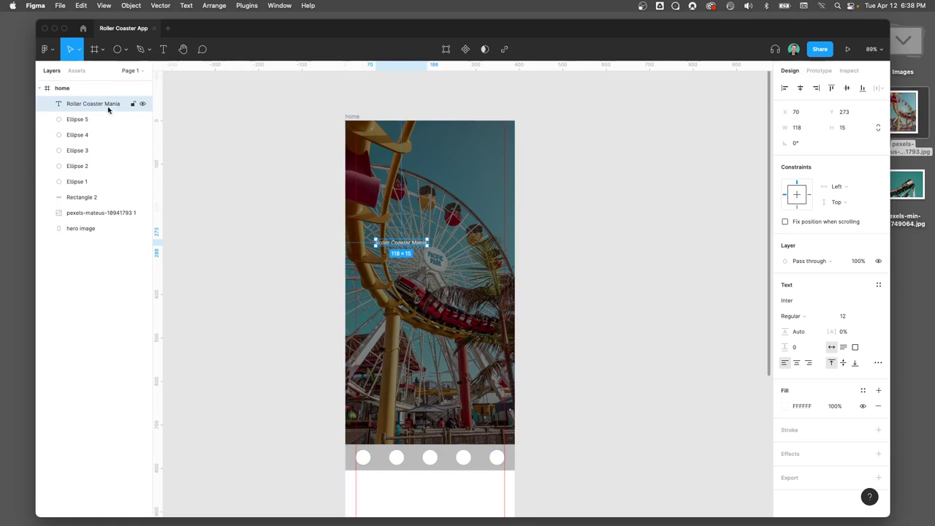
Step: Move the Roller Coaster Mania text layer beneath the hero image layer, and return it to the top of the stack
left_click_drag(48, 107, 46, 233)
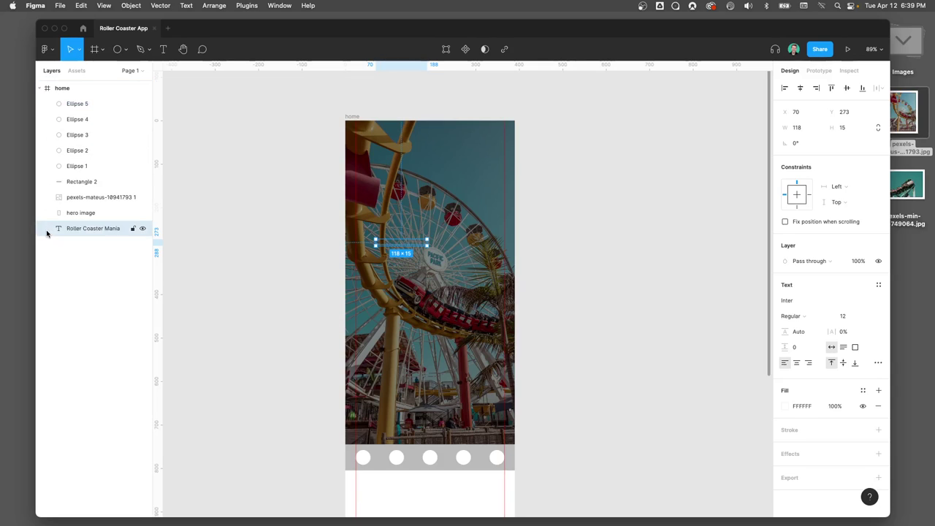
scroll(387, 244, "up", 10)
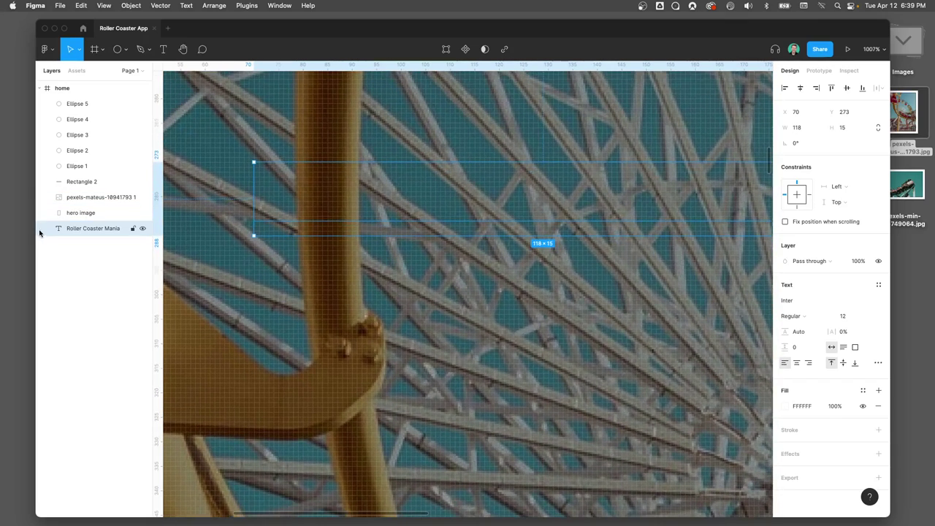
left_click_drag(41, 232, 66, 109)
scroll(441, 205, "down", 5)
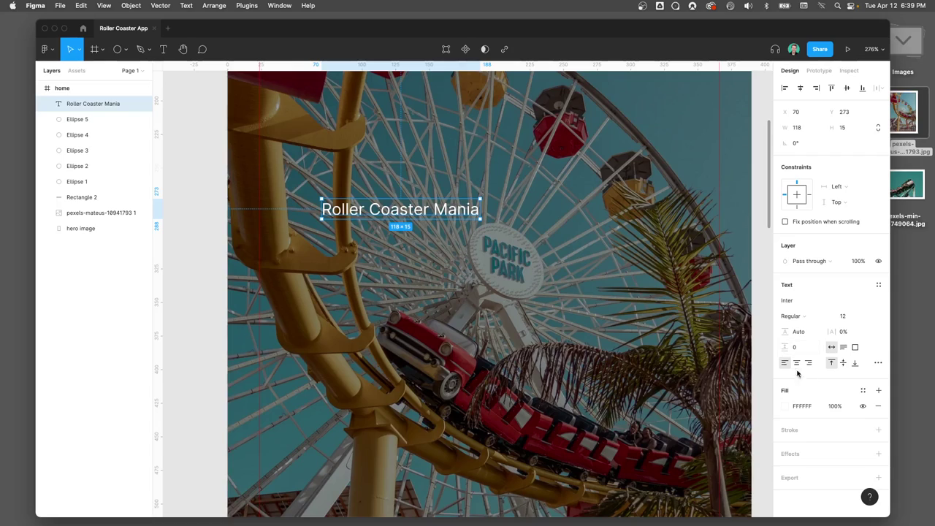
Step: Change the Roller Coaster Mania title's font to ITC Souvenir Std
left_click(880, 303)
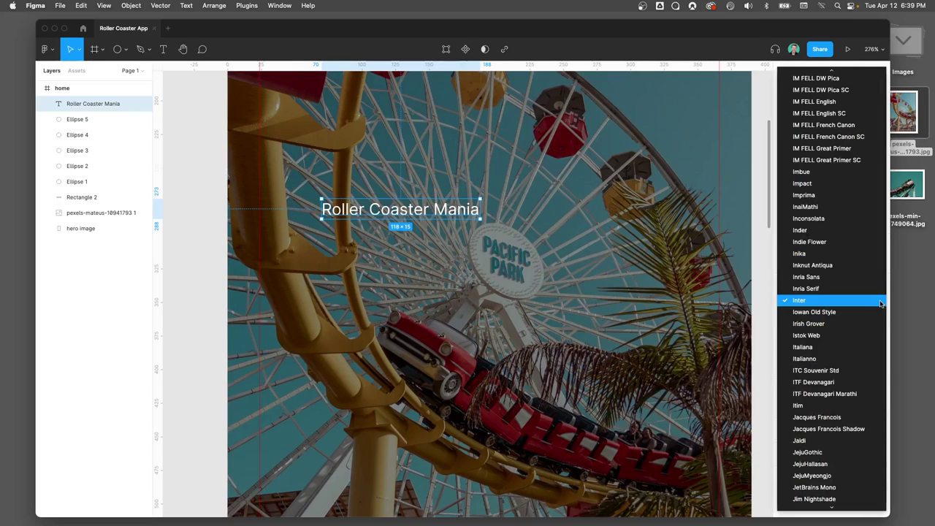
left_click(840, 237)
left_click(879, 304)
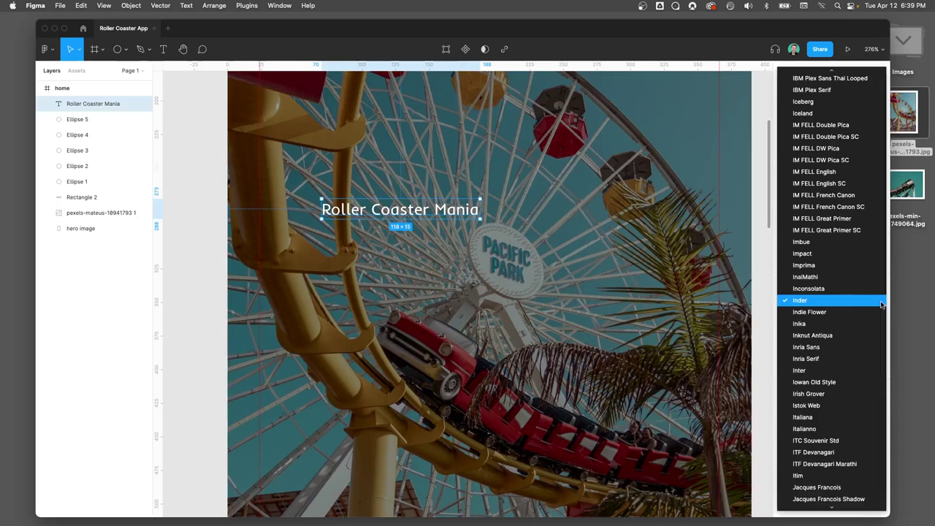
scroll(834, 394, "down", 2)
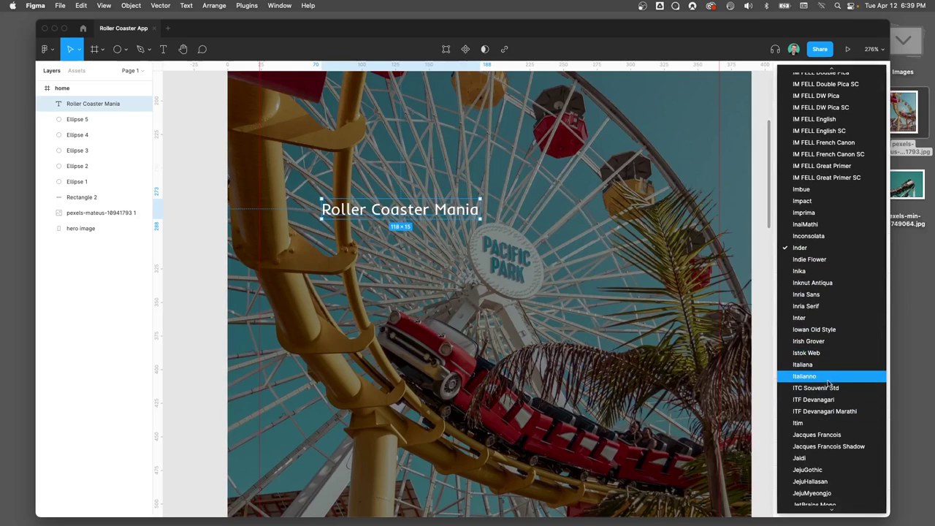
left_click(829, 387)
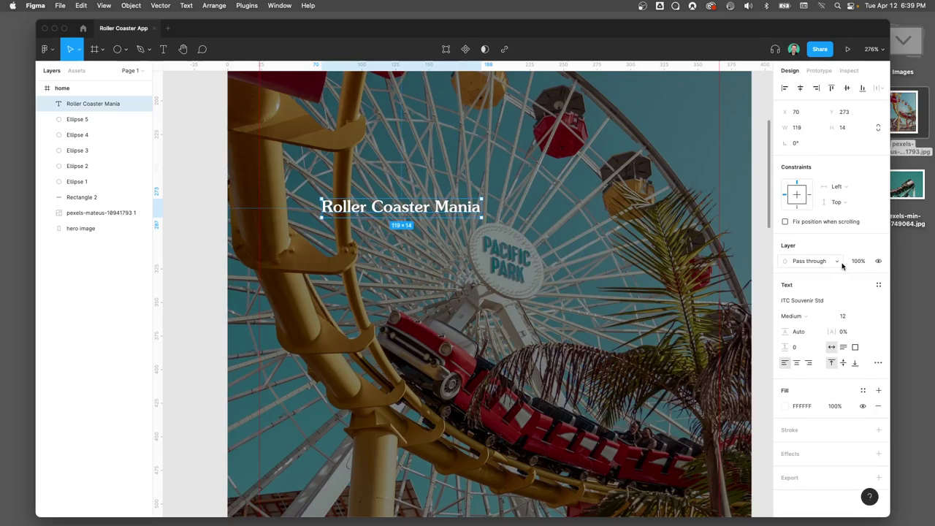
Step: Format the Roller Coaster Mania title as Bold, size 20, with centre-aligned text
left_click(816, 318)
left_click(817, 340)
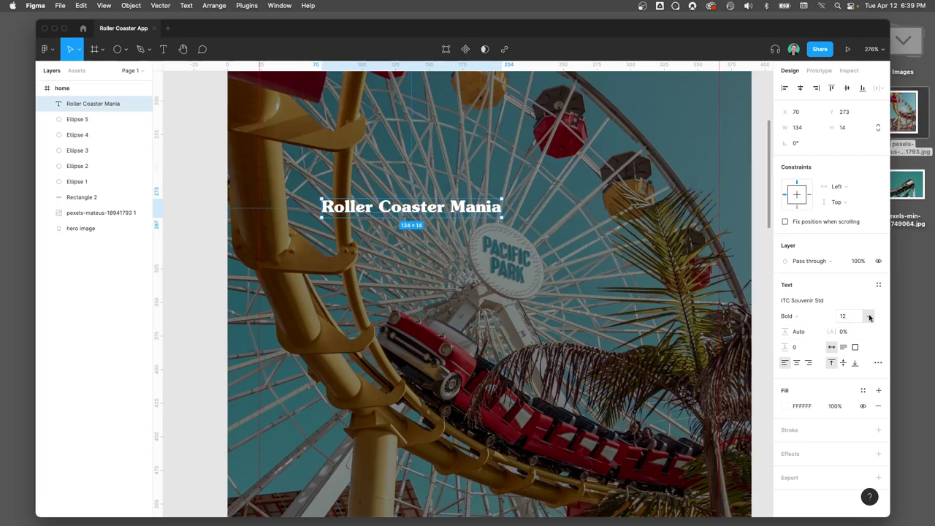
left_click(869, 317)
left_click(854, 375)
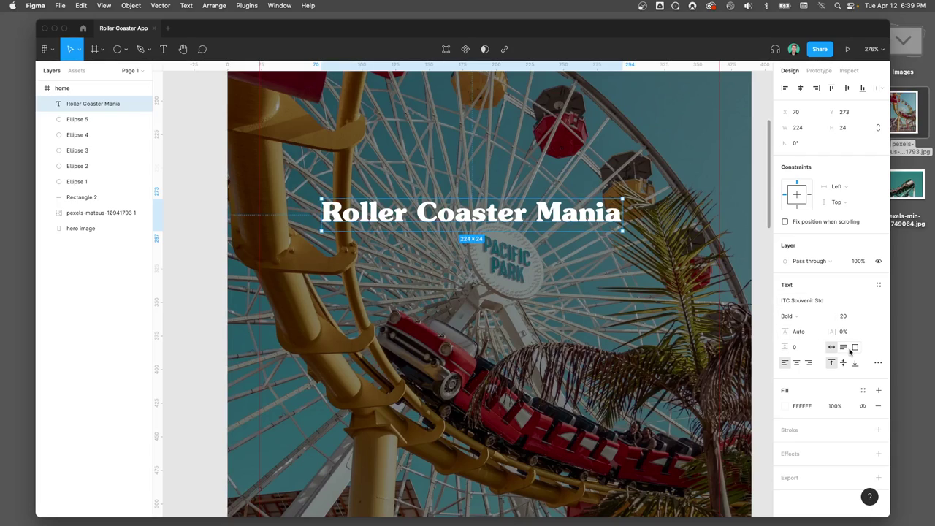
left_click(796, 363)
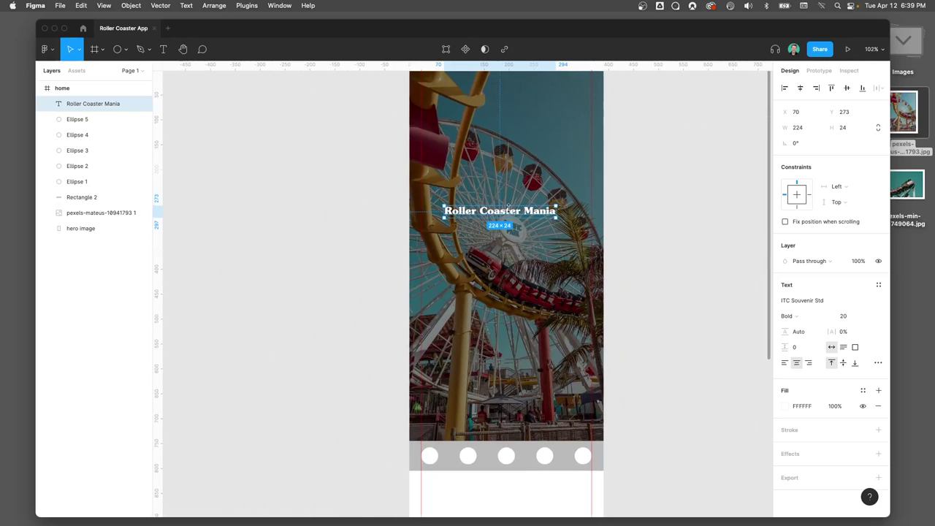
Step: Centre the title across the upper photo at X 83, Y 185 in a 224 × 41 text box, and set its font size to 36
left_click_drag(507, 206, 534, 171)
left_click(310, 217)
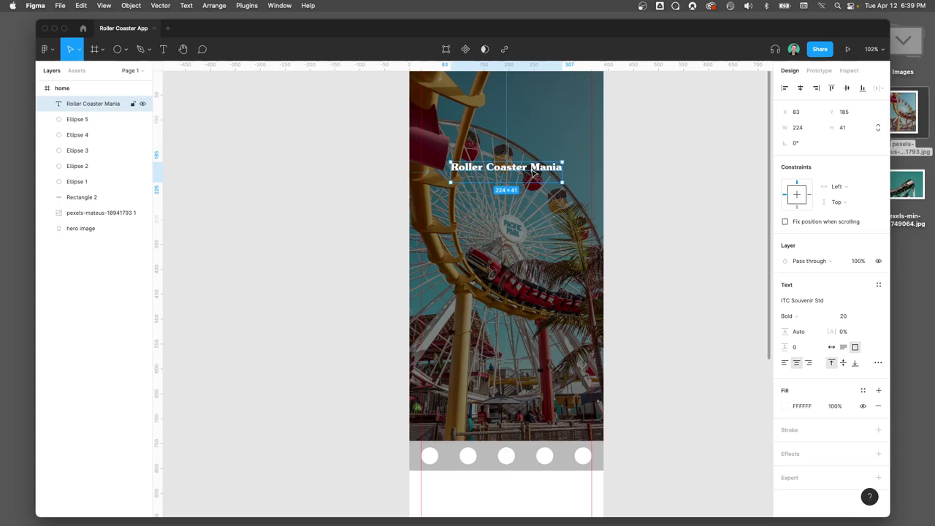
key("shift+2")
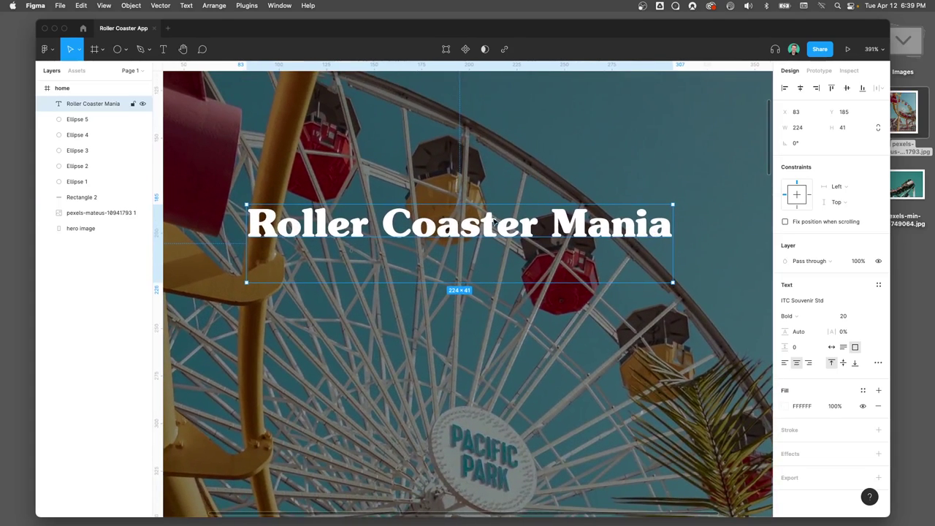
left_click(866, 317)
left_click(858, 354)
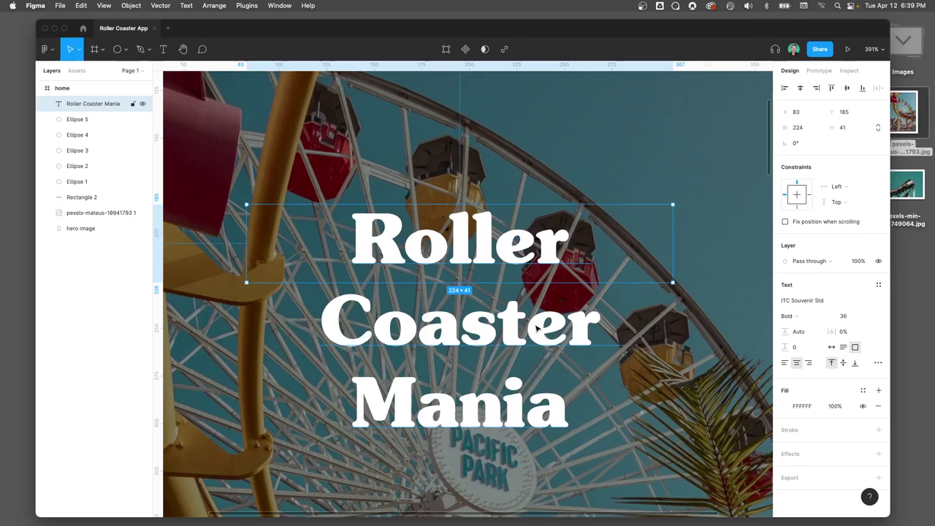
Step: Move the three-line title slightly higher on the photo to Y 163, keeping it horizontally centred
scroll(538, 327, "down", 3)
scroll(539, 327, "down", 5, "ctrl")
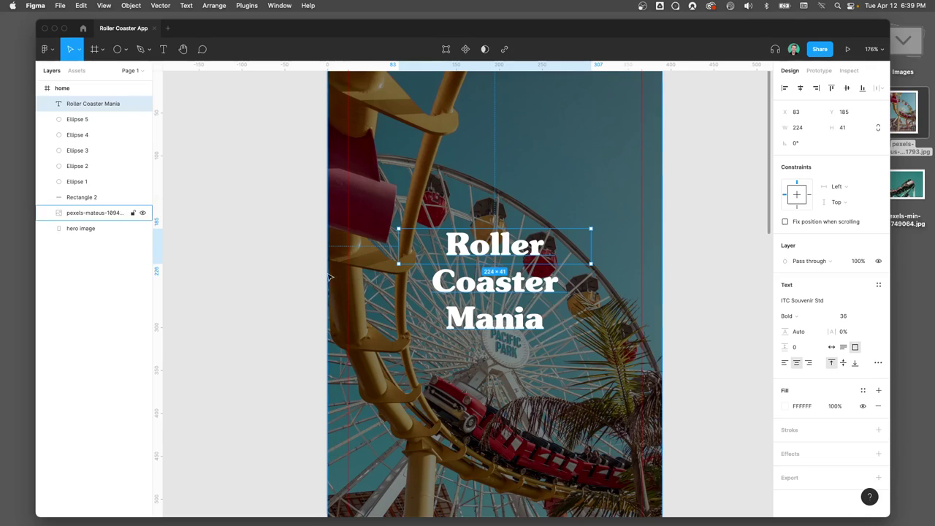
key("Escape")
scroll(484, 281, "down", 5, "ctrl")
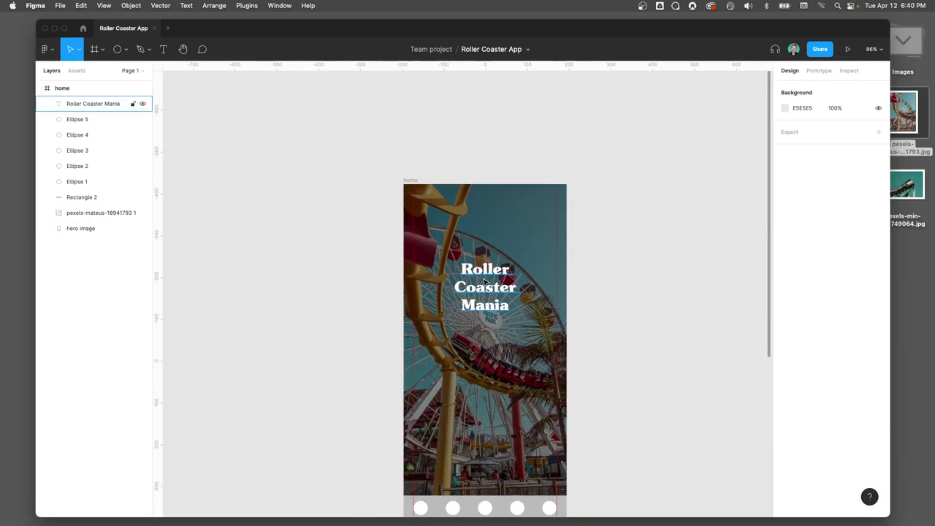
left_click_drag(480, 271, 480, 261)
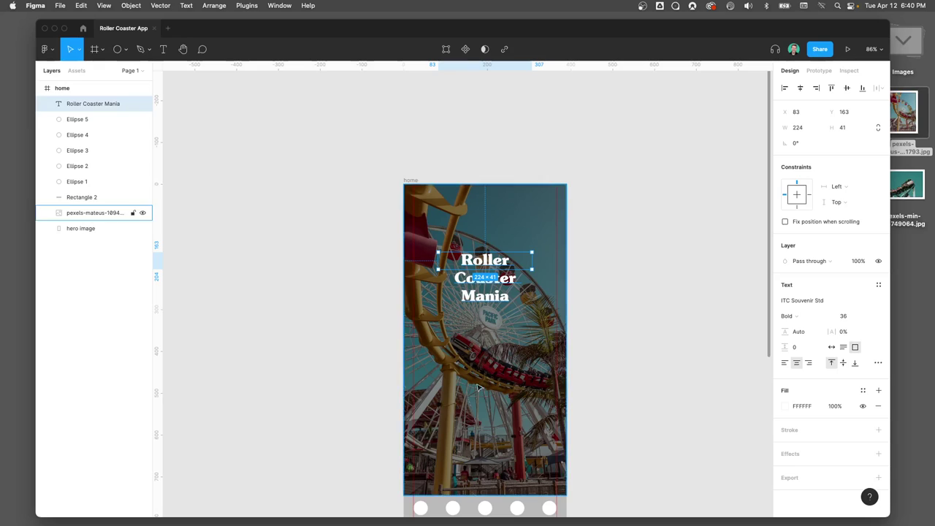
Step: Start a Pen path over the lower part of the hero photo with its first point at X 113.5, Y 636
left_click(325, 431)
left_click_drag(340, 428, 291, 364)
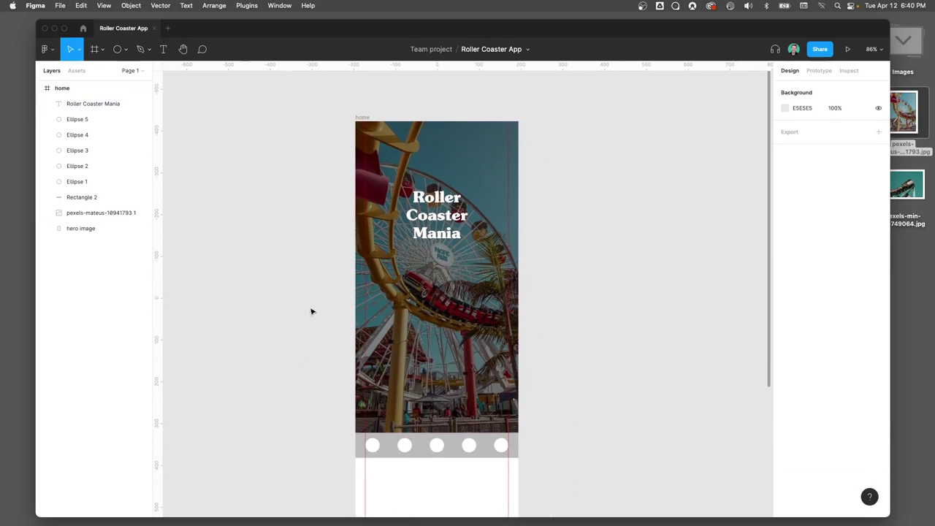
left_click(148, 50)
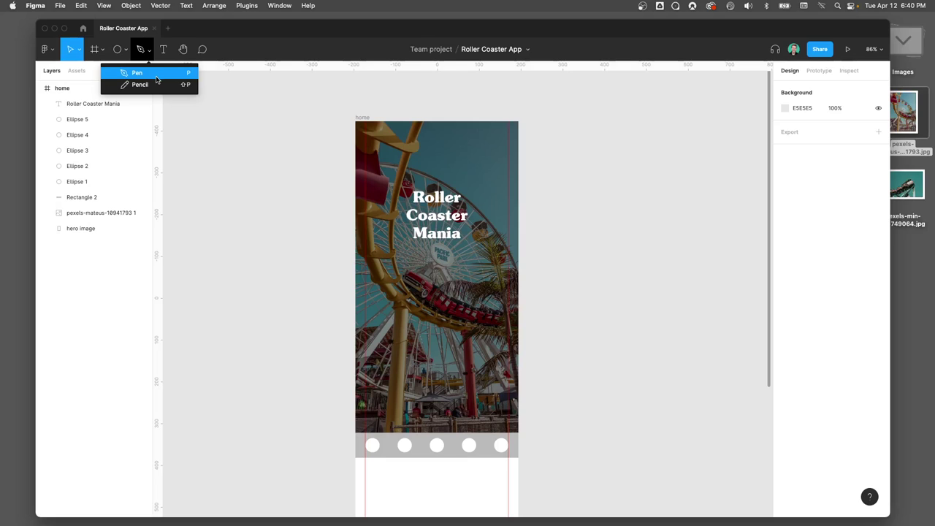
left_click(138, 73)
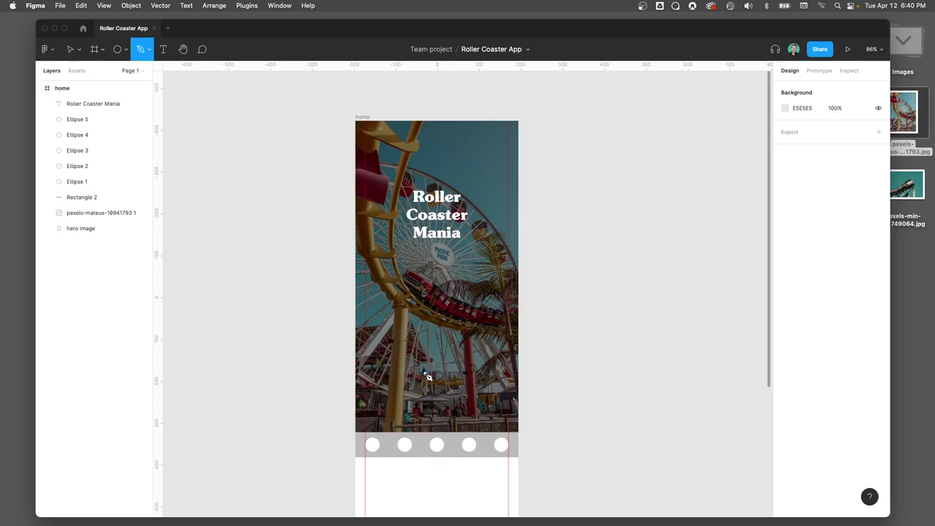
scroll(429, 374, "down", 2)
left_click(406, 324)
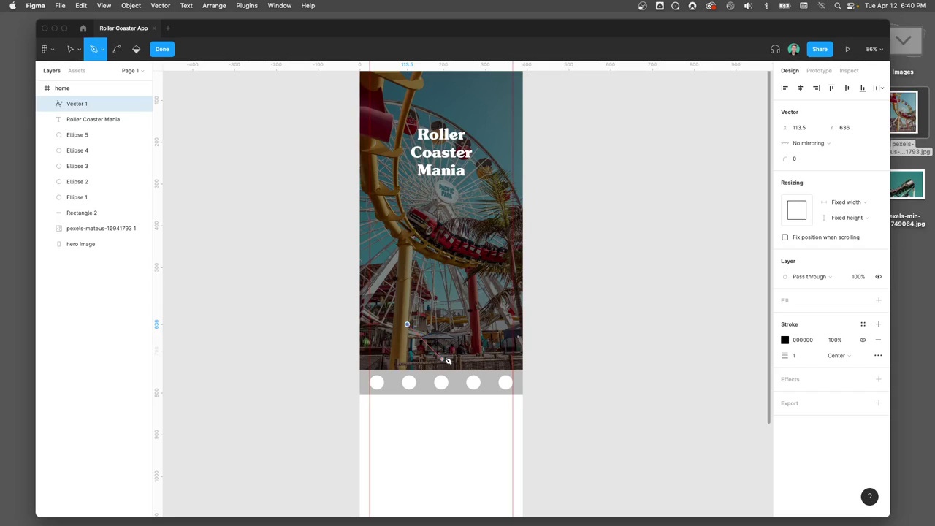
left_click(424, 340)
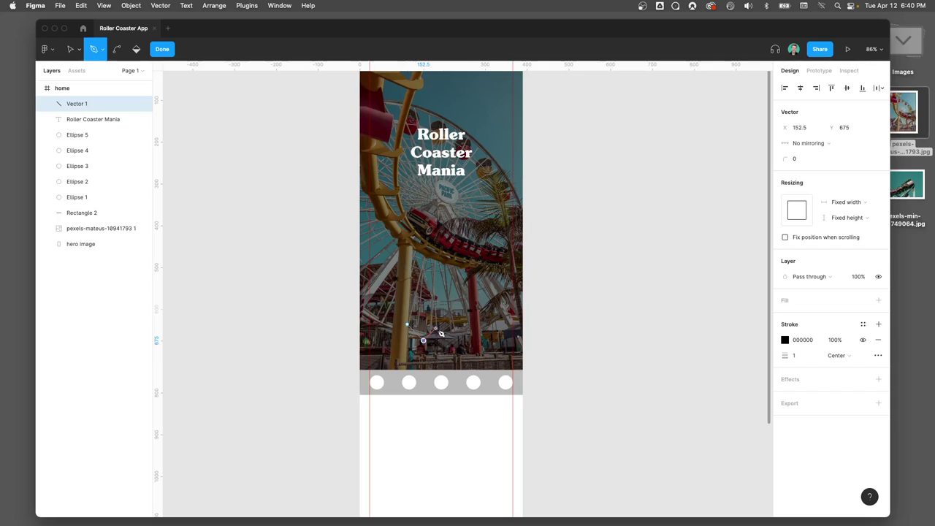
left_click(439, 324)
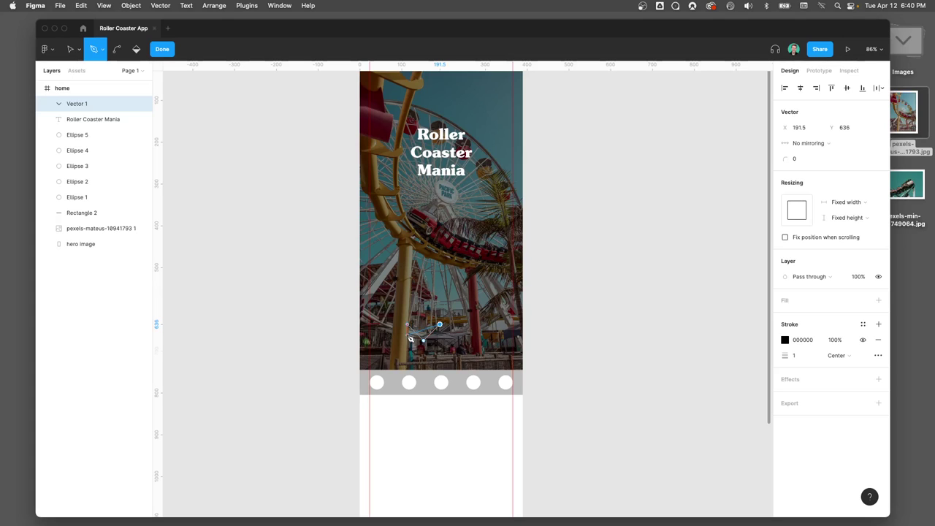
scroll(410, 338, "up", 10)
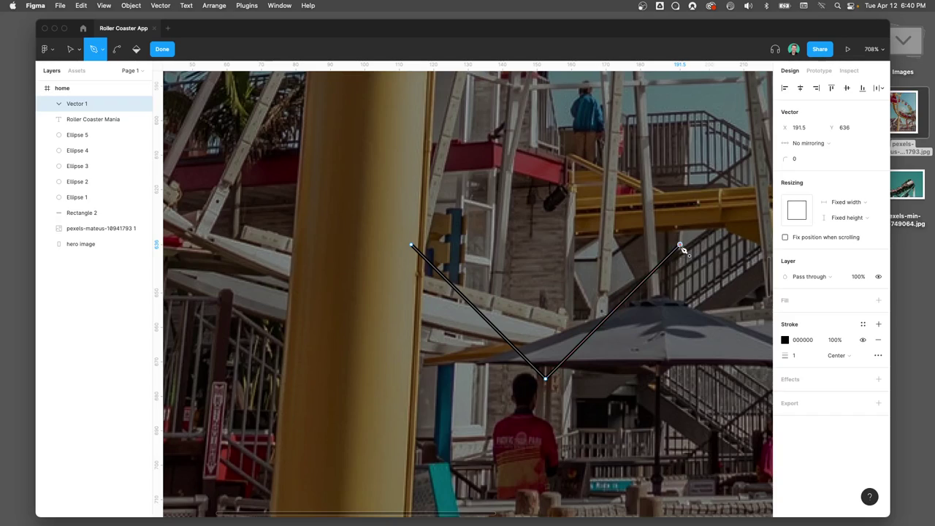
key("super+z")
key("super+z")
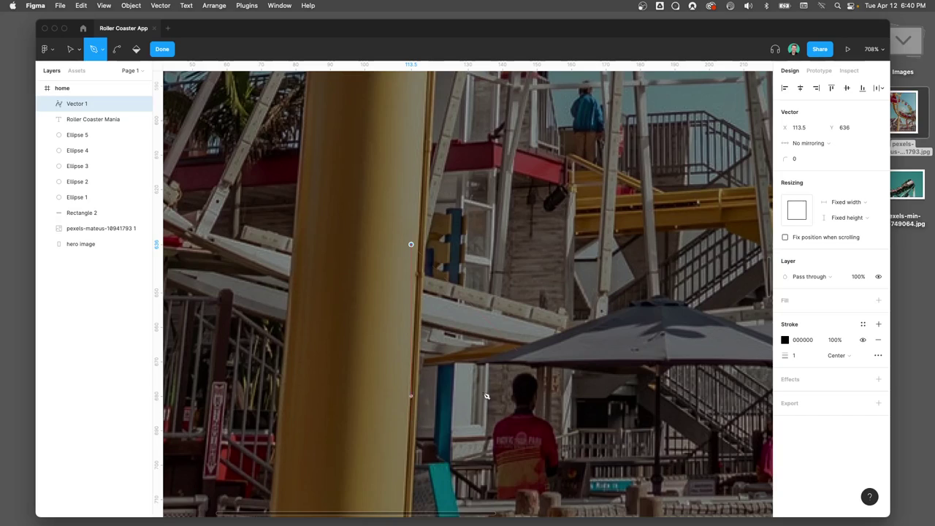
Step: Complete the V-shaped path with points at X 149.5, Y 672 and X 185.5, Y 636, and finish editing the vector
left_click(534, 369)
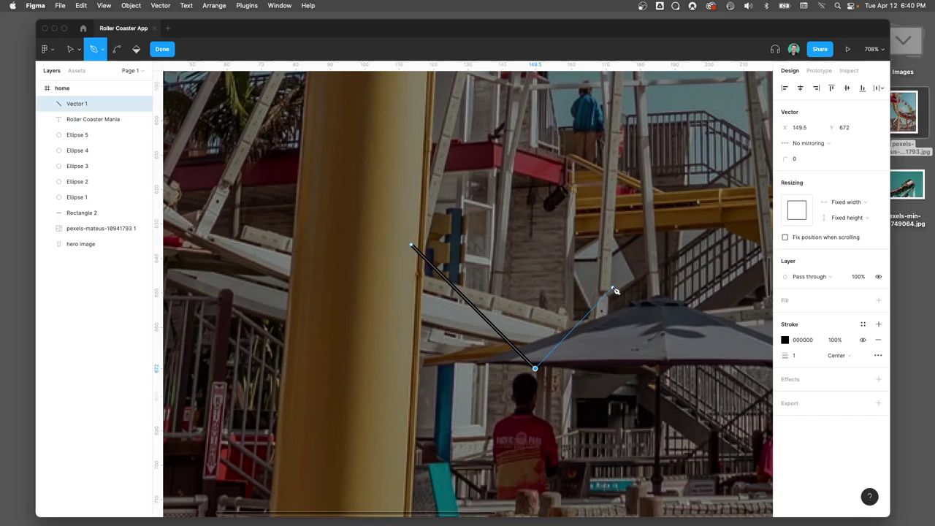
left_click(659, 246)
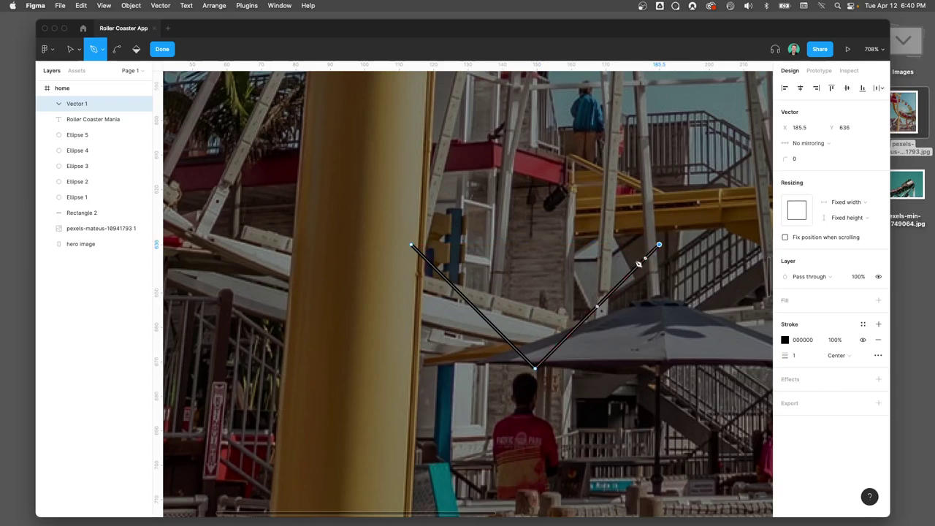
left_click(72, 49)
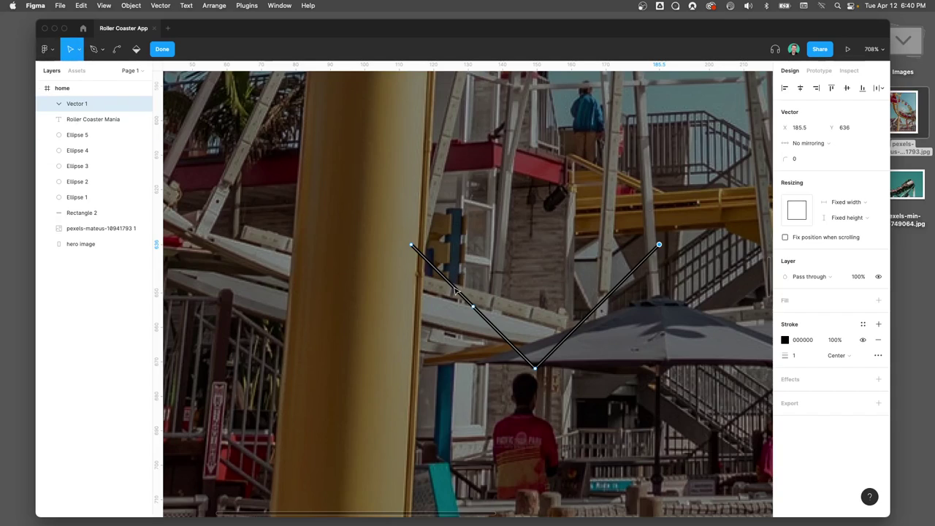
key("super")
left_click(79, 49)
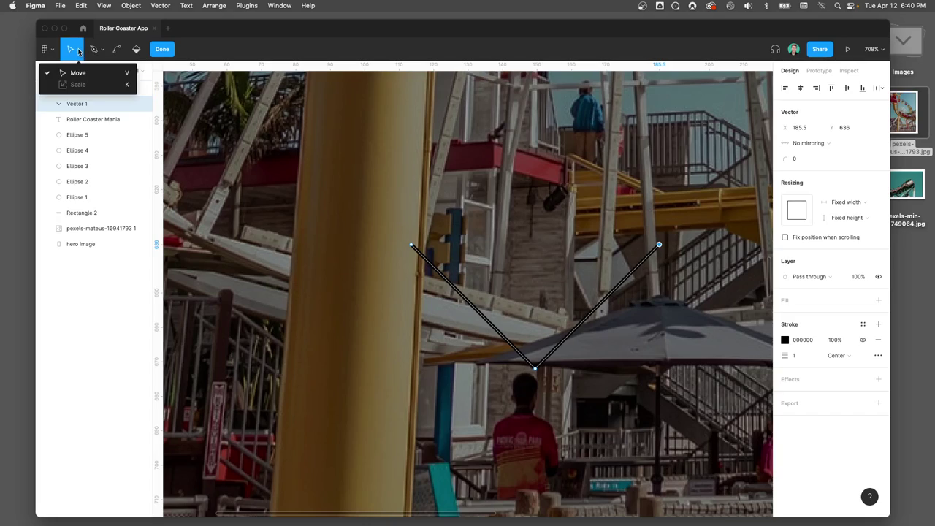
left_click(73, 74)
left_click(92, 310)
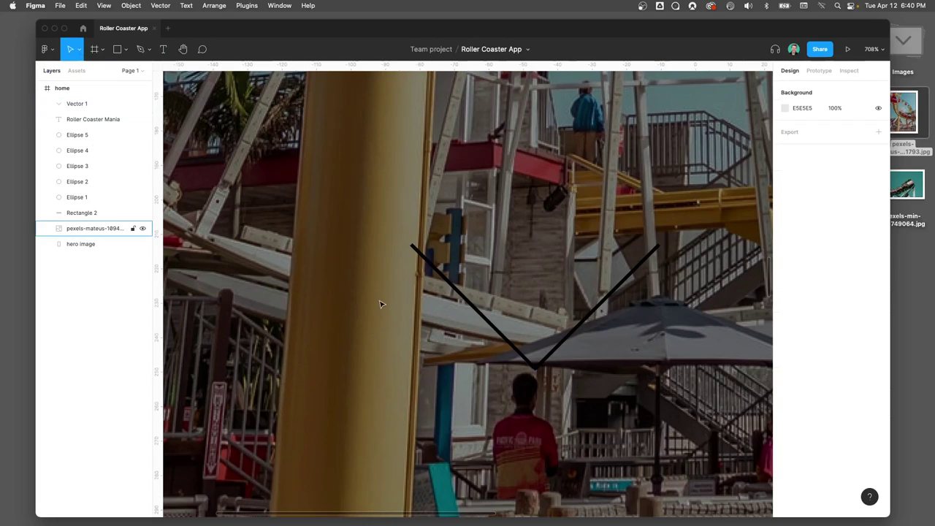
Step: Give the V-shaped vector a white FFFFFF stroke, 3 wide and aligned to Center
left_click(449, 287)
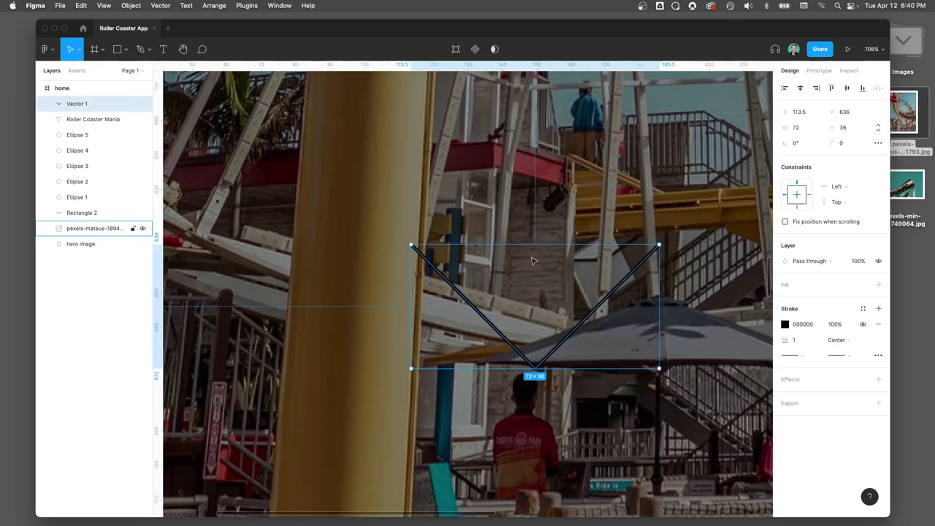
left_click(784, 324)
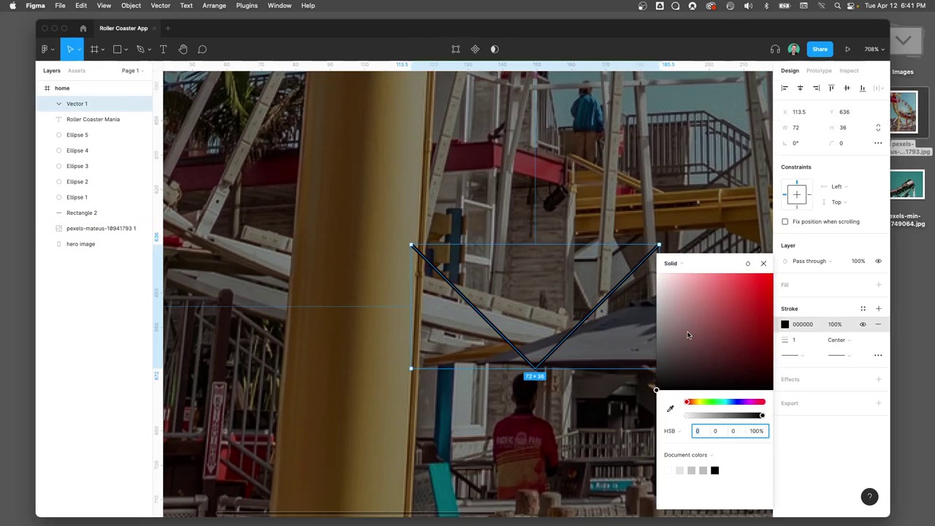
left_click_drag(687, 334, 653, 277)
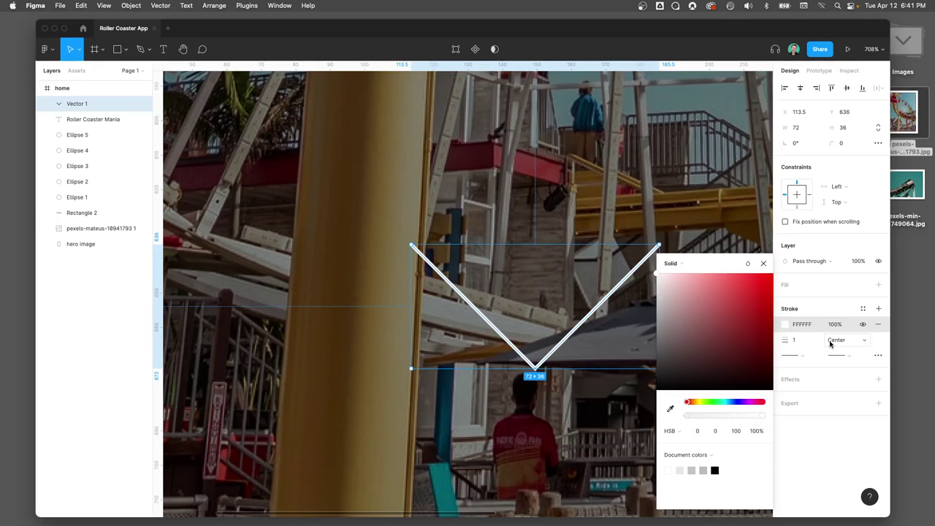
left_click(796, 342)
type("3")
key("Tab")
left_click(862, 345)
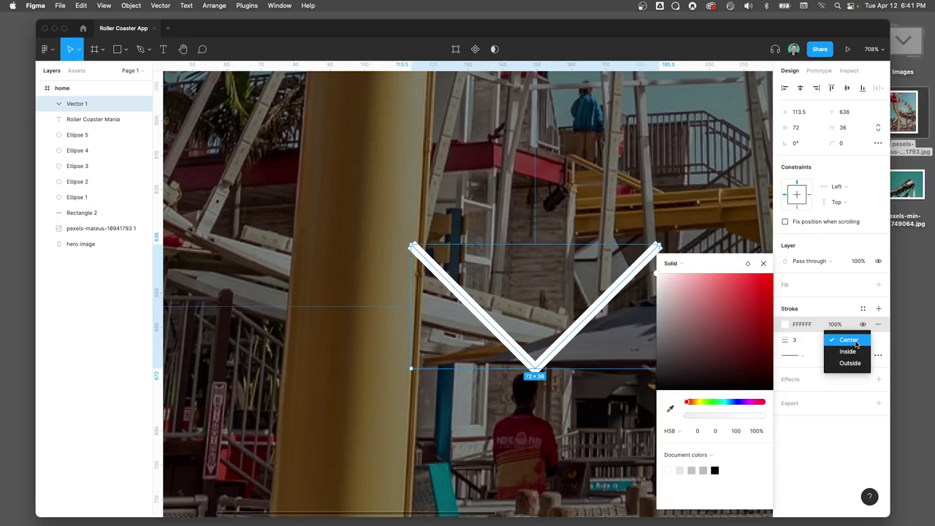
left_click(857, 341)
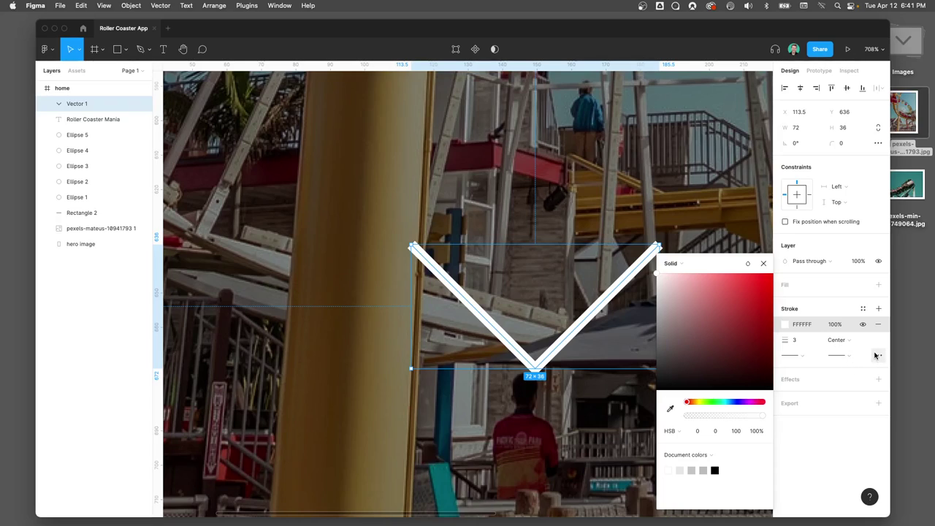
Step: Set Round caps on both ends of the V-shaped vector's stroke
left_click(801, 357)
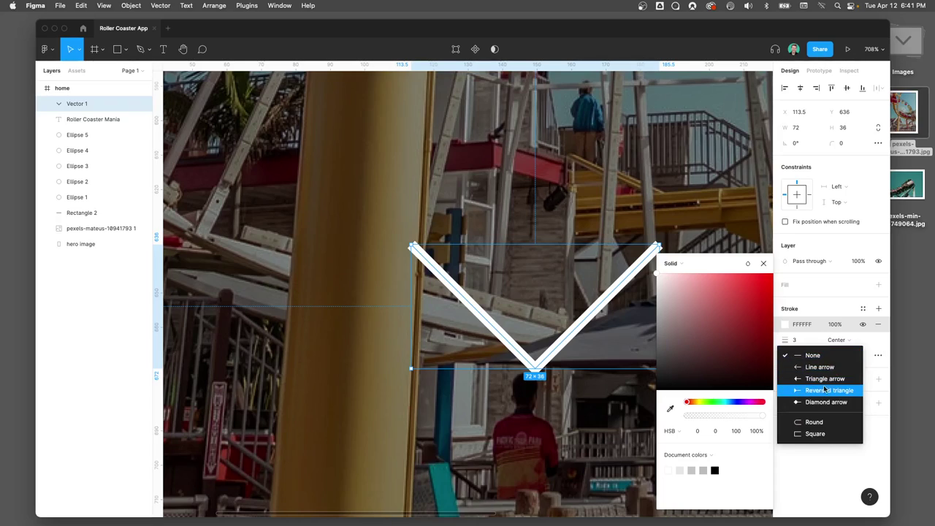
left_click(822, 422)
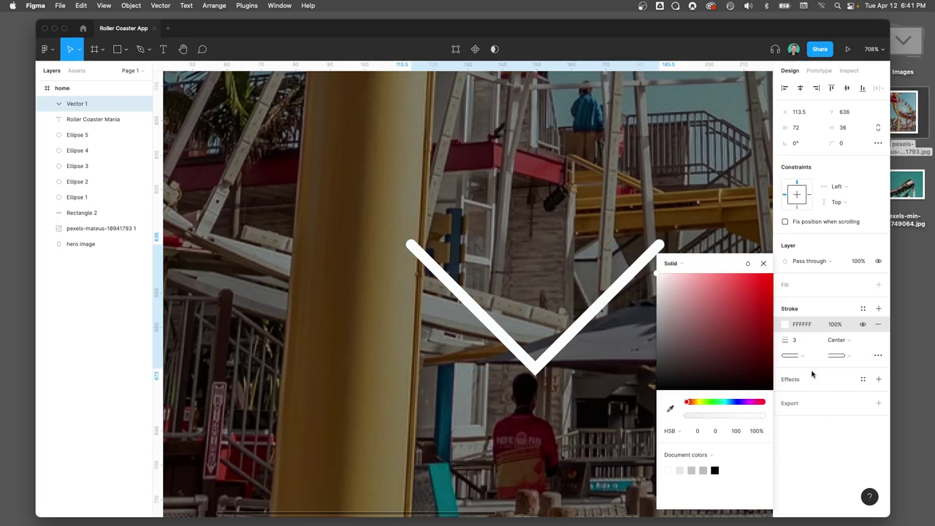
left_click(852, 357)
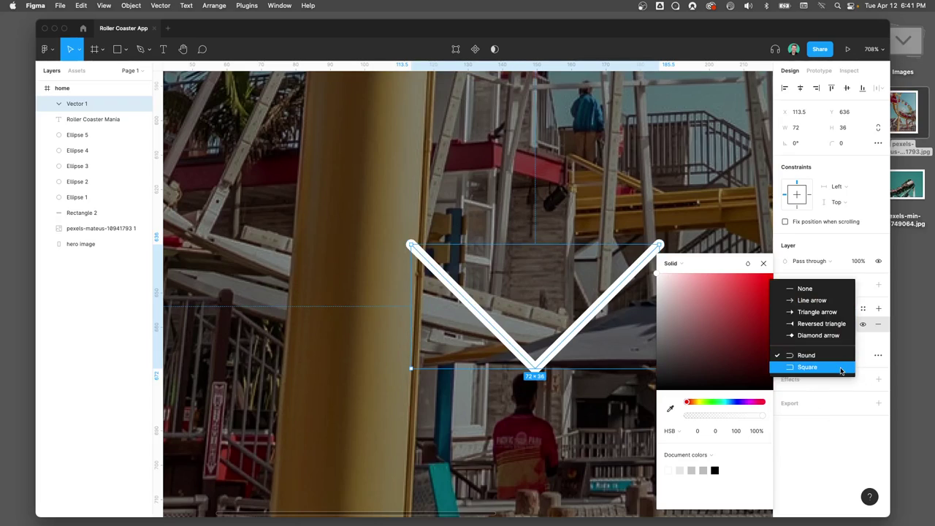
left_click(838, 358)
left_click(538, 411)
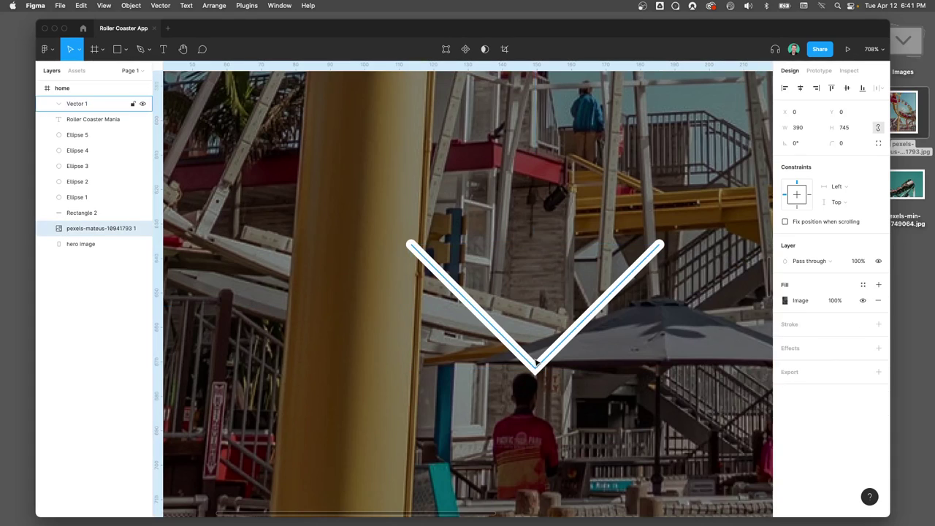
Step: Thicken the V-shaped vector's stroke to a width of 12
scroll(534, 371, "down", 5)
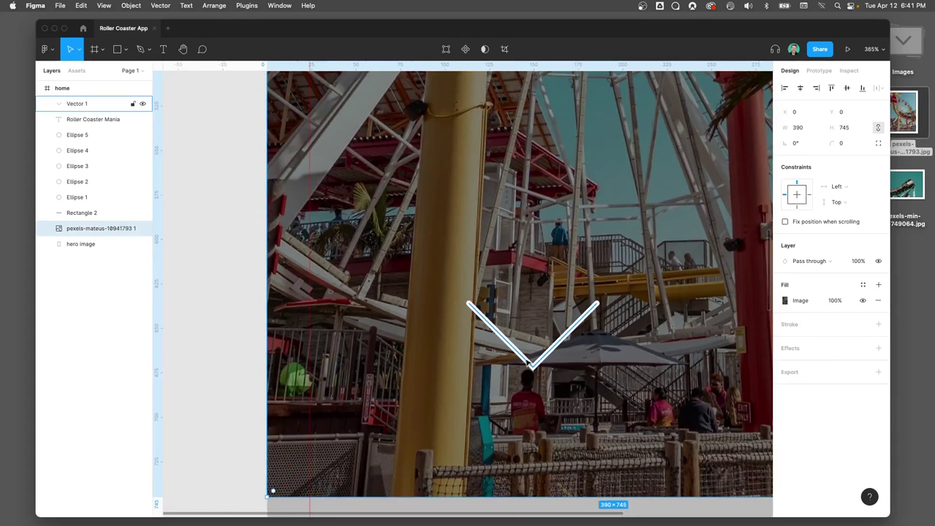
scroll(528, 363, "down", 3)
left_click(531, 361)
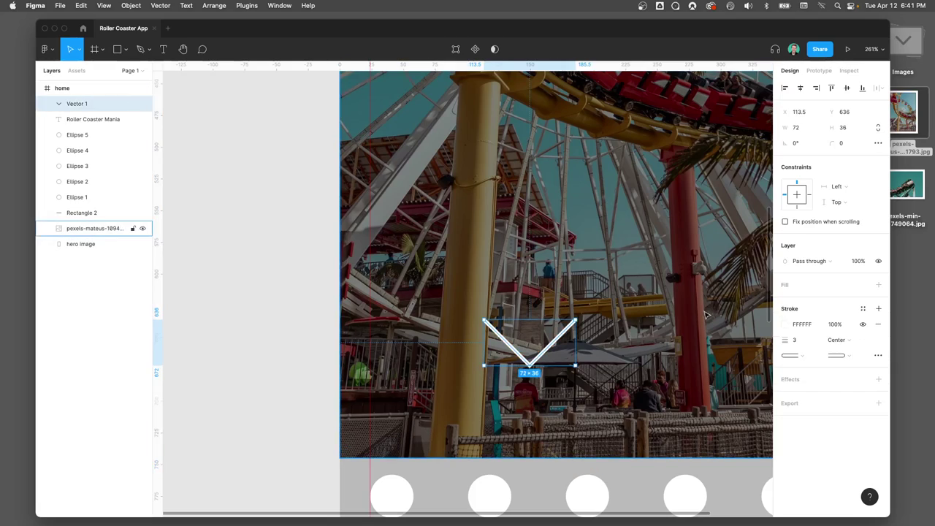
left_click(796, 340)
type("5")
key("Return")
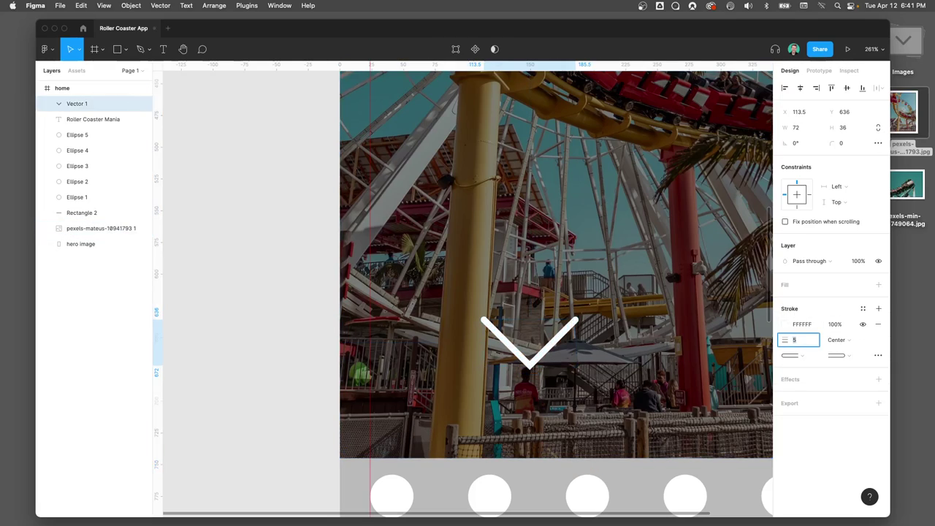
key("Up")
key("Up")
key("Up")
key("Up")
key("Up")
key("Up")
key("Up")
key("Escape")
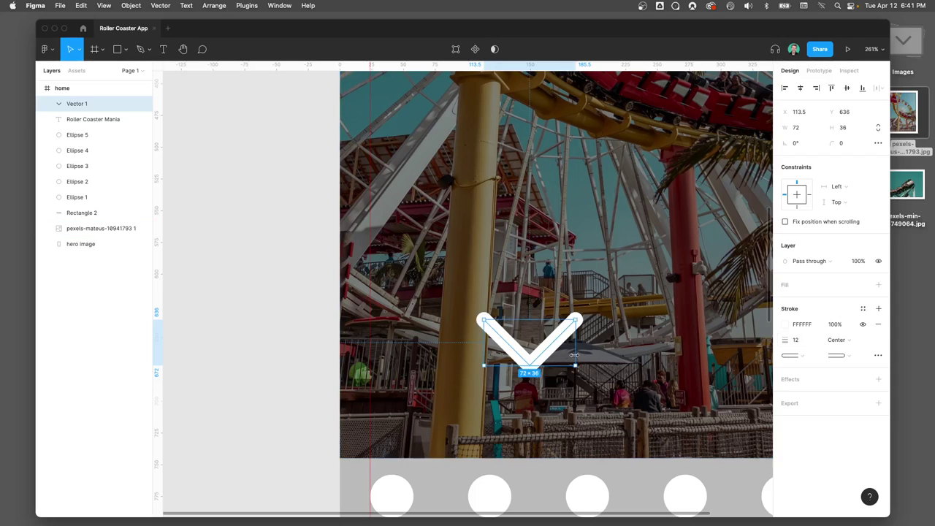
Step: Centre the chevron horizontally just above the circle bar at X 159, Y 677
scroll(574, 355, "right", 5)
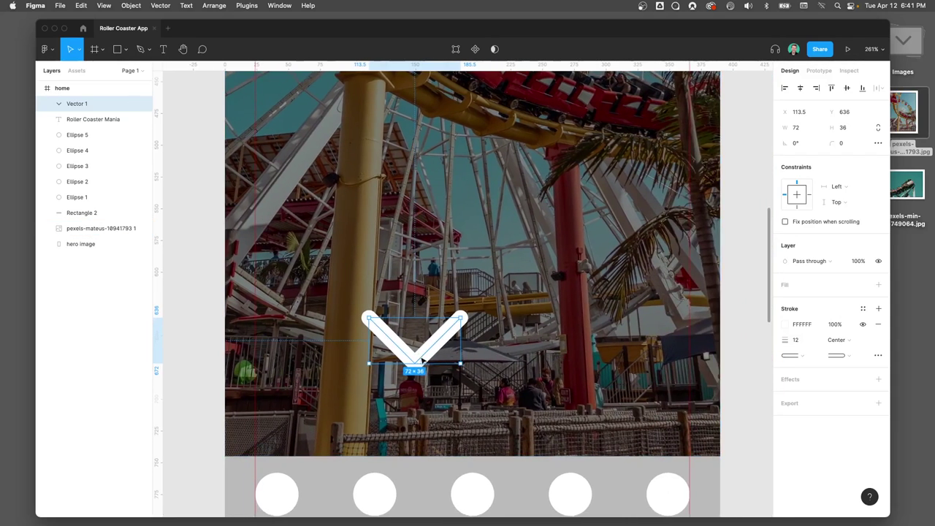
left_click_drag(422, 361, 480, 413)
scroll(474, 395, "down", 10)
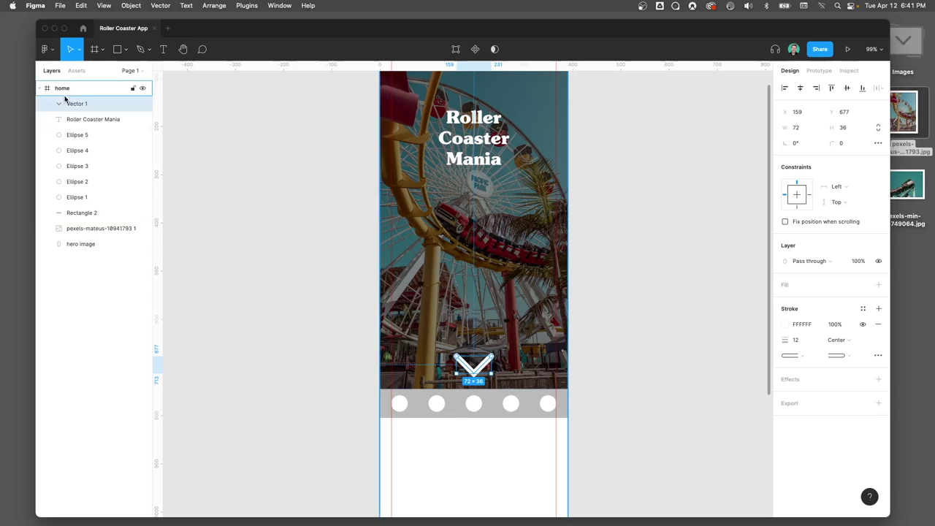
Step: Rename the Vector 1 layer as "down arrow"
double_click(78, 104)
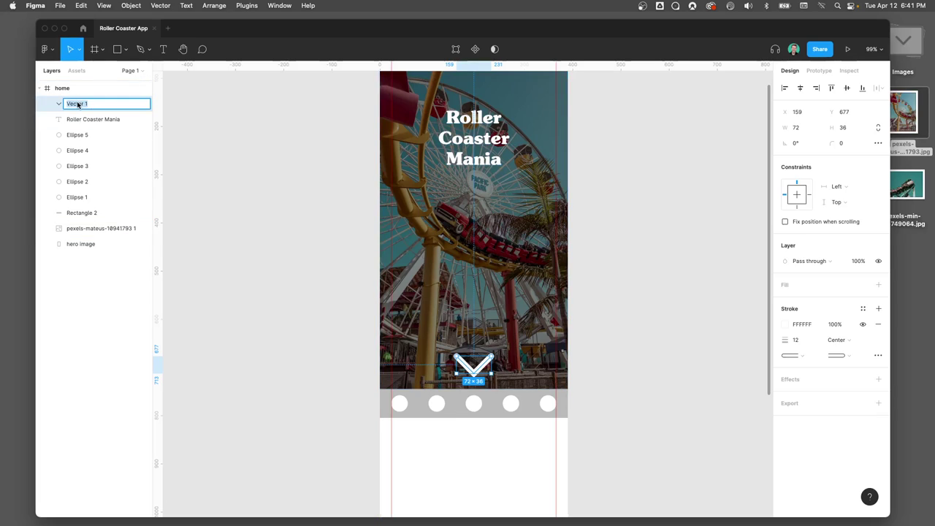
type("down arrow")
key("Return")
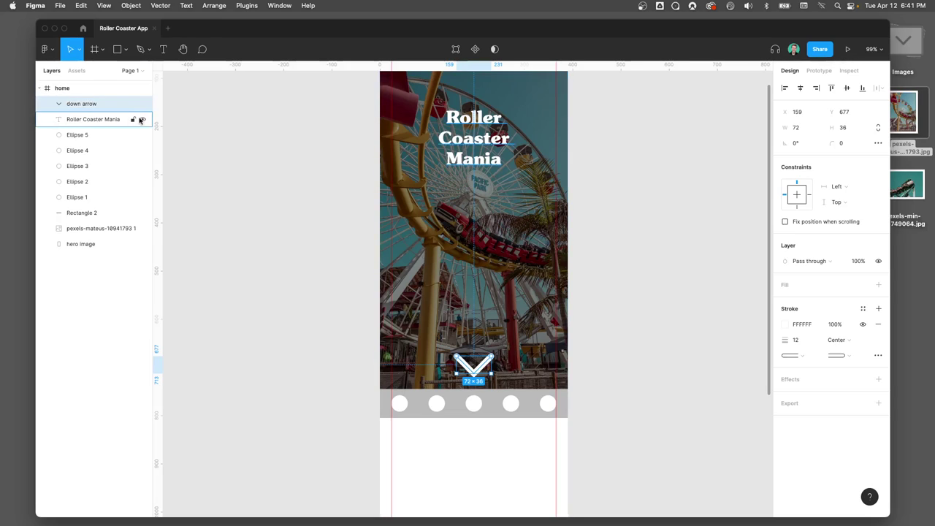
left_click(299, 346)
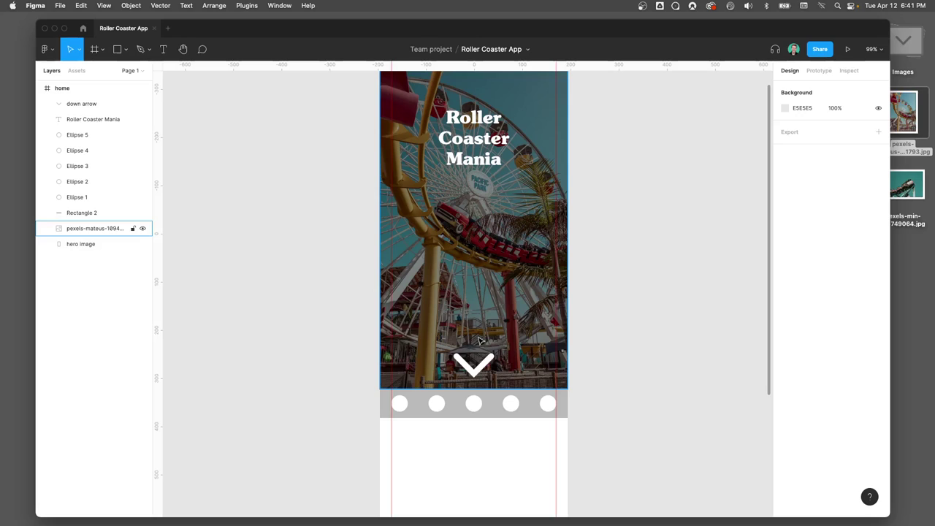
Step: Move the Roller Coaster Mania title down the photo to X 83, Y 222, keeping it horizontally centred
scroll(460, 278, "up", 3)
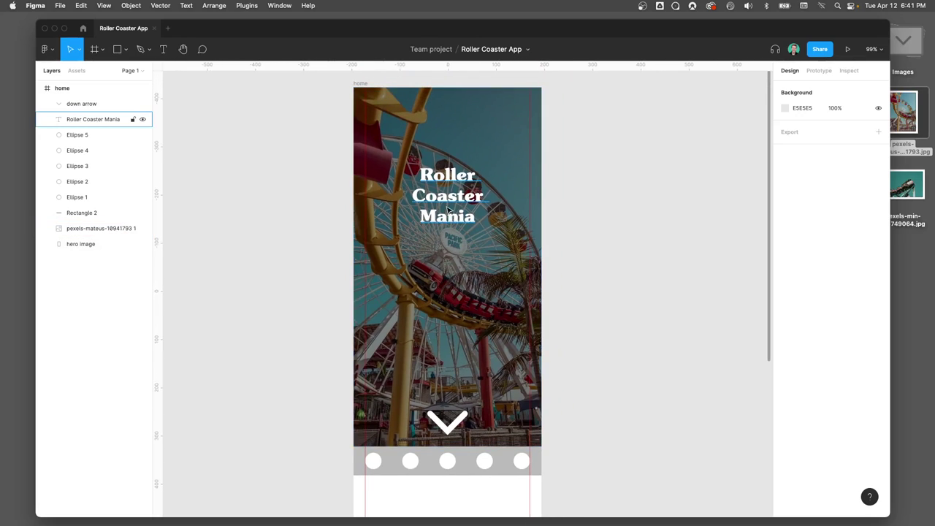
left_click_drag(450, 206, 451, 229)
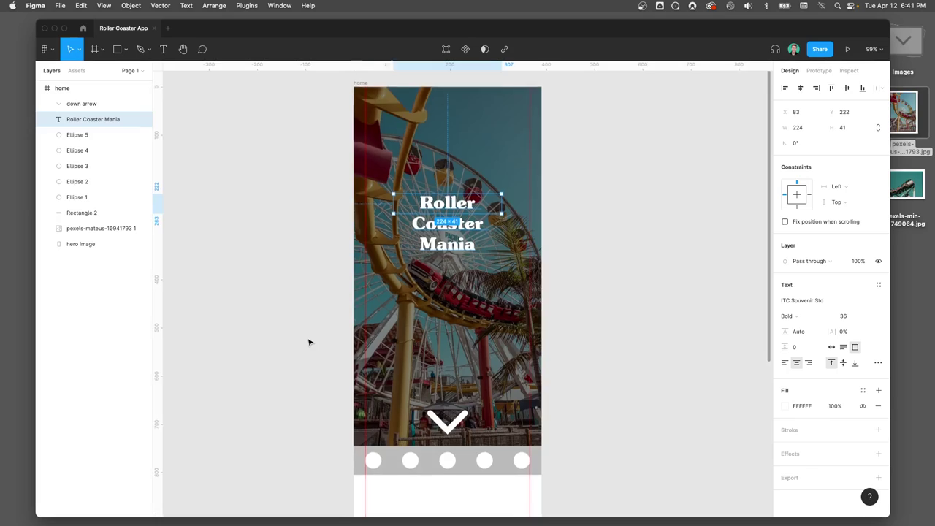
scroll(309, 340, "down", 8)
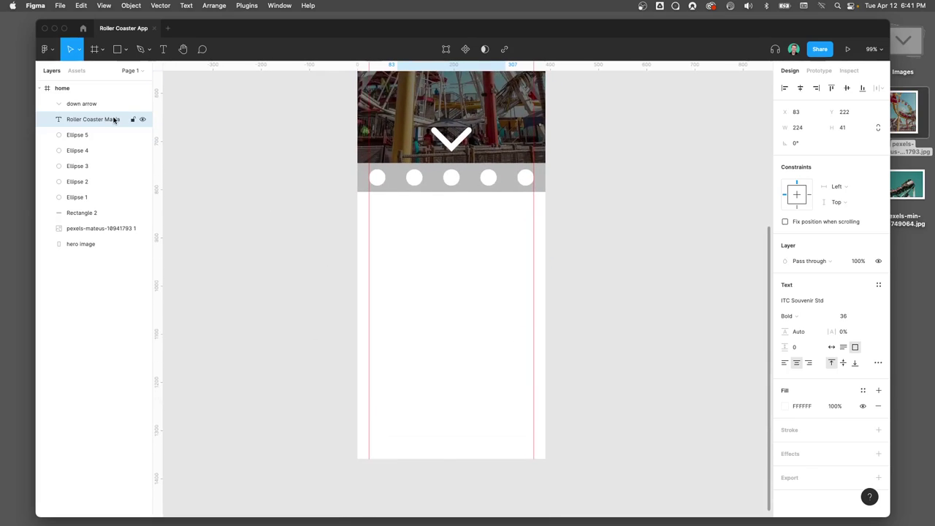
left_click(306, 238)
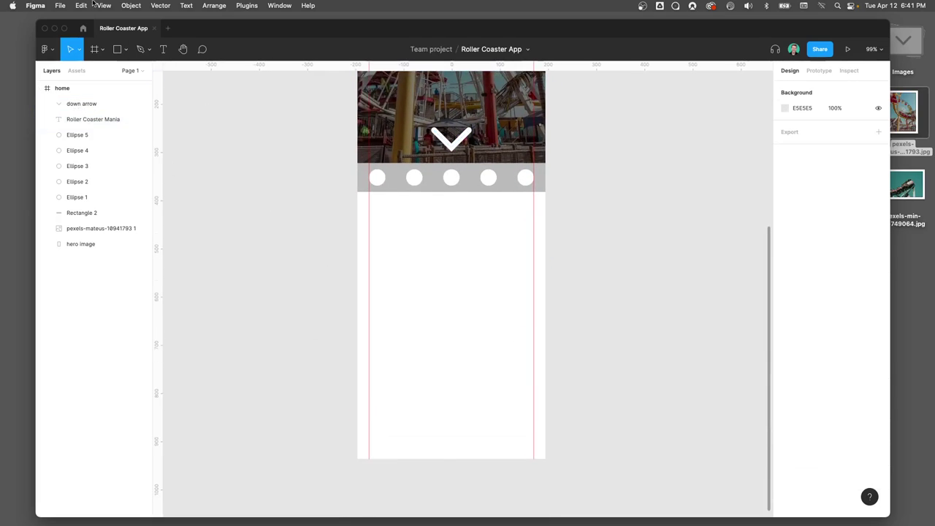
Step: Add the heading "Cool Ridez" below the circle bar, left-aligned at X 24, Y 850 on the left margin guide
left_click(163, 49)
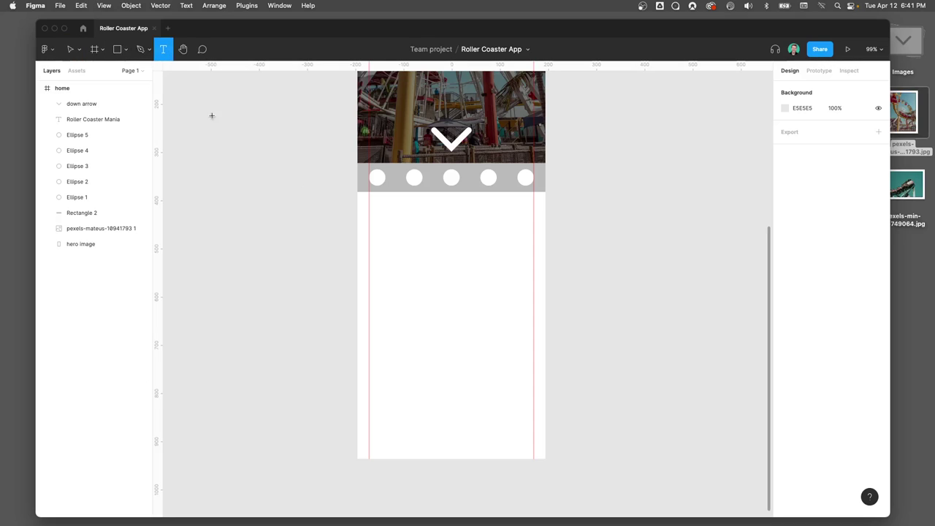
left_click(379, 230)
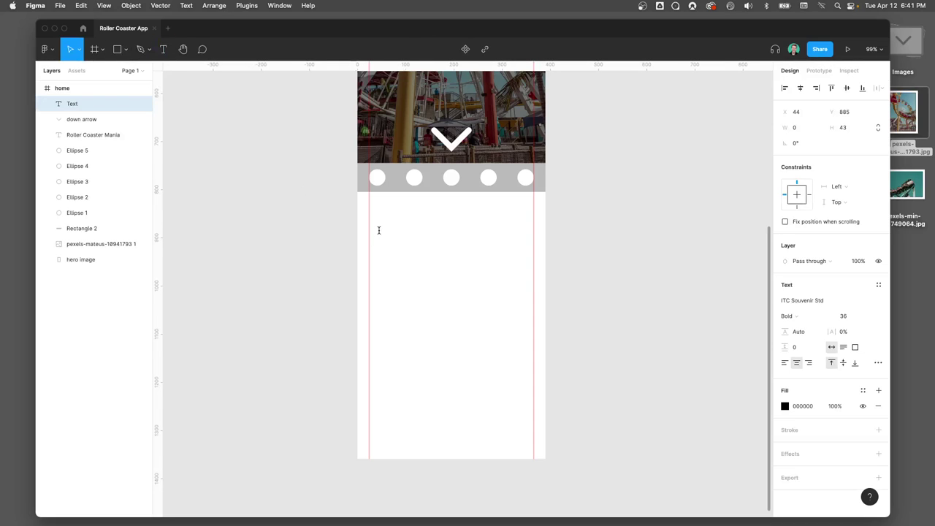
type("Cool Ridez")
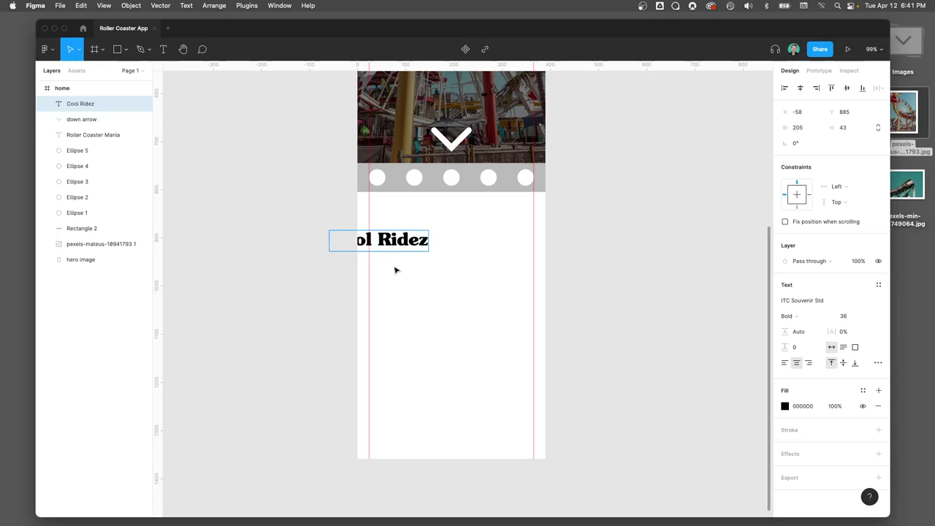
key("Escape")
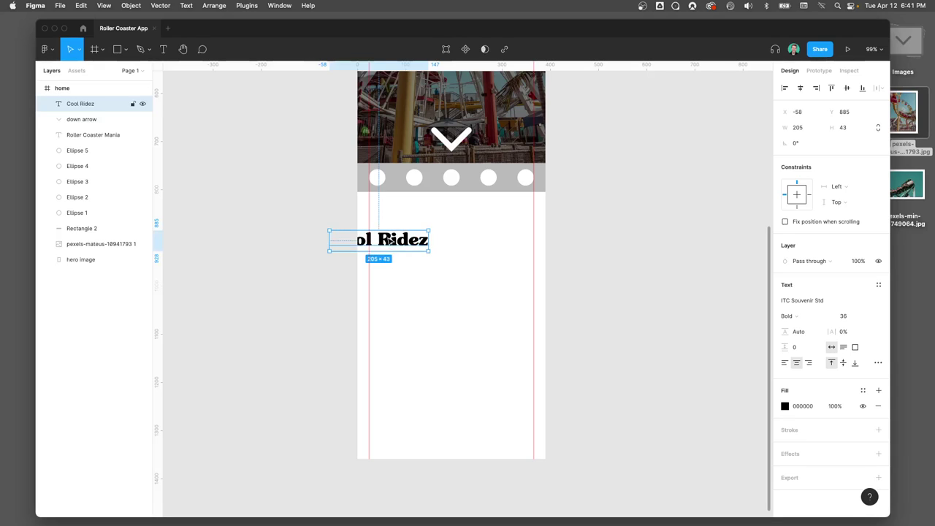
left_click_drag(388, 240, 421, 229)
left_click(784, 364)
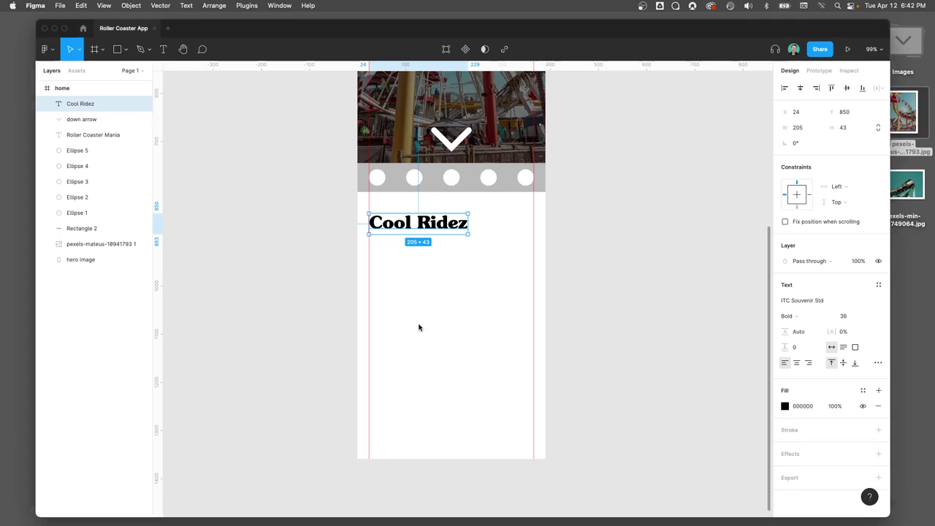
left_click(391, 273)
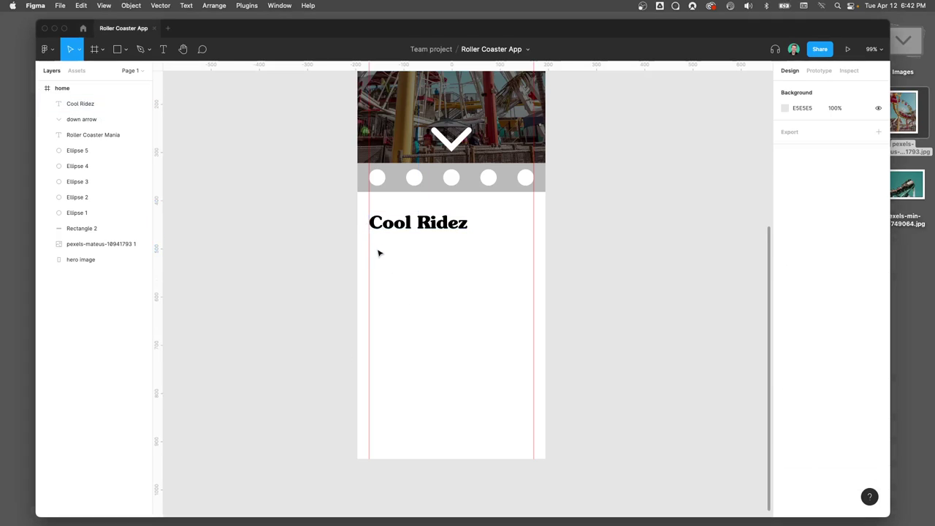
Step: Add a text line below the heading reading "This is not about revenge. This is about justice."
left_click(164, 51)
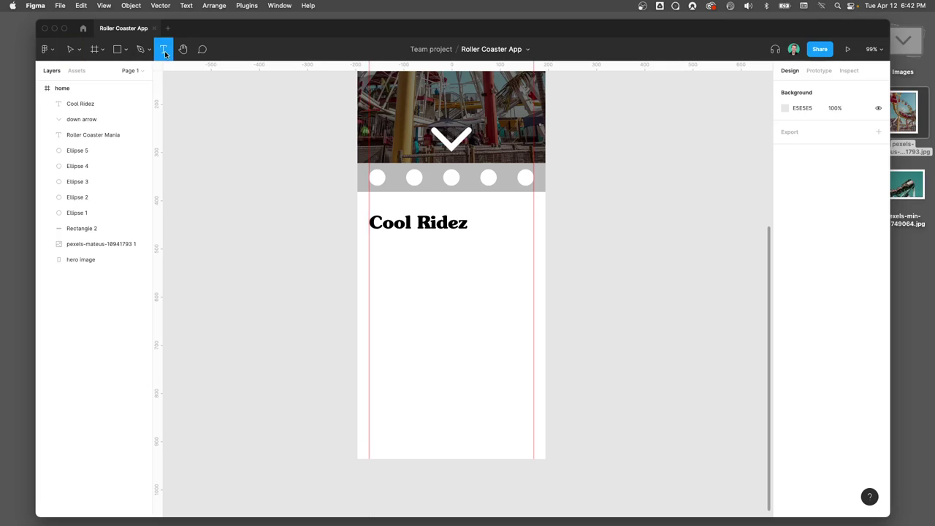
left_click(408, 299)
key("super+v")
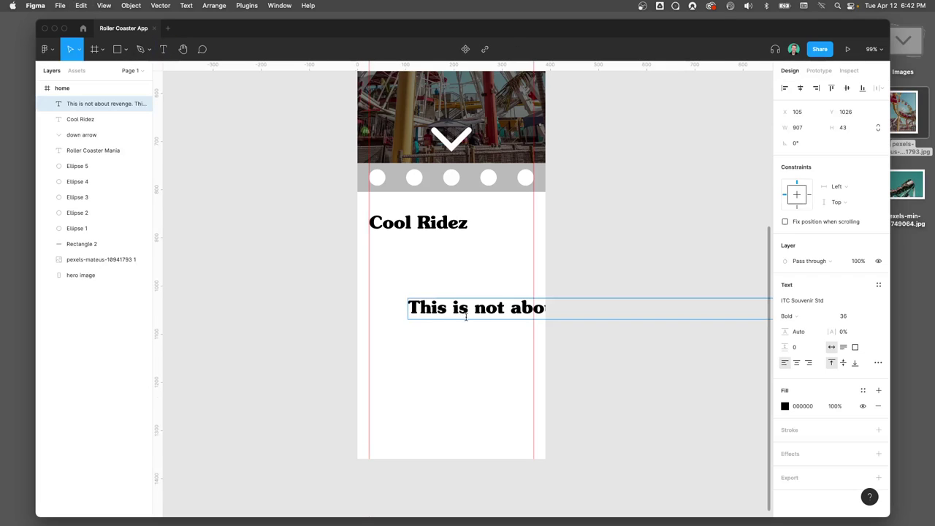
key("super+a")
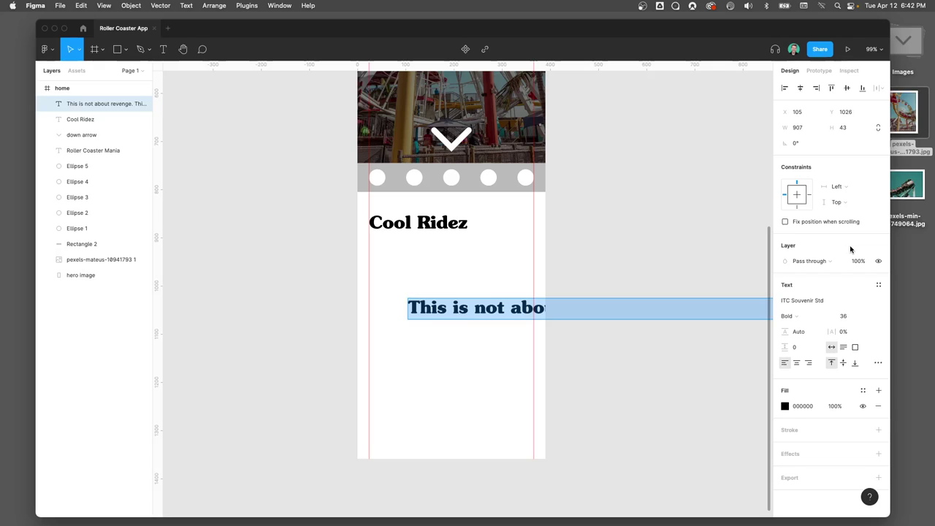
Step: Try the Hoefler Text font on the new text line
left_click(878, 303)
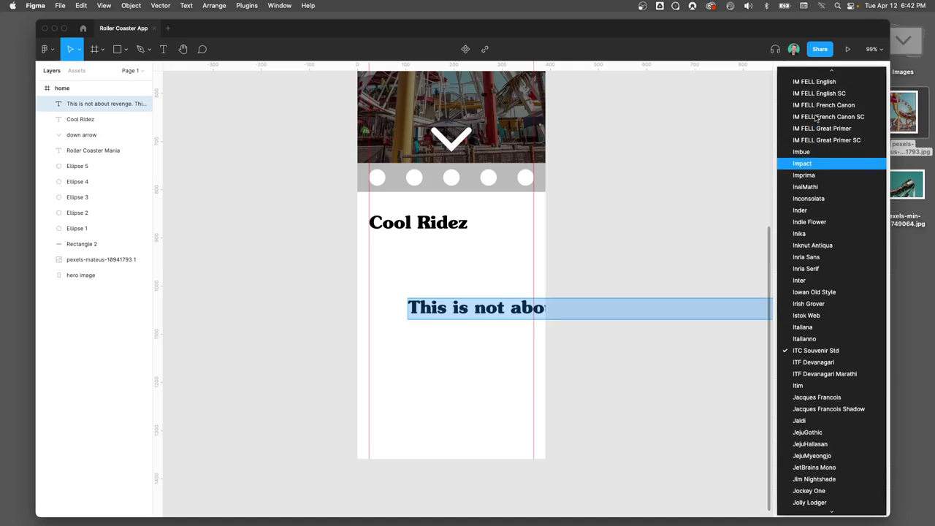
scroll(815, 190, "up", 10)
left_click(810, 186)
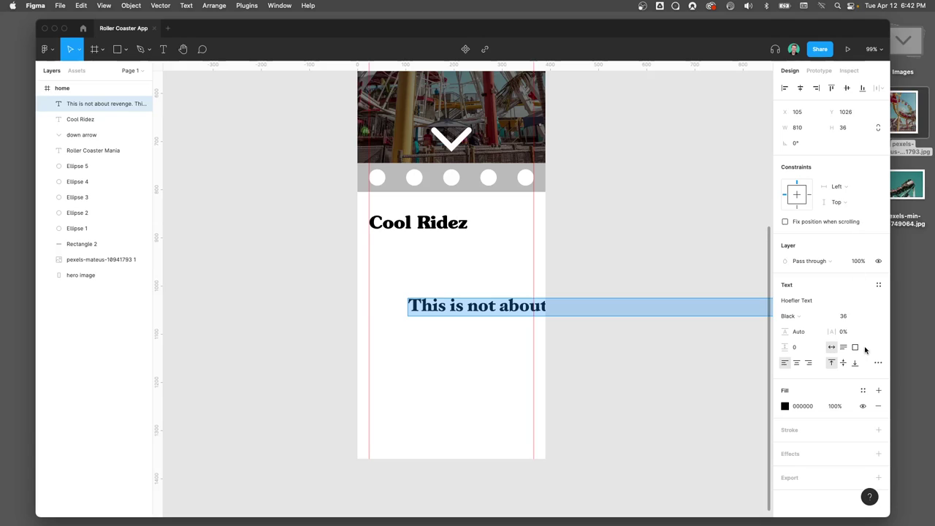
Step: Set the font of the "This is not about revenge" text to Helvetica
left_click(882, 305)
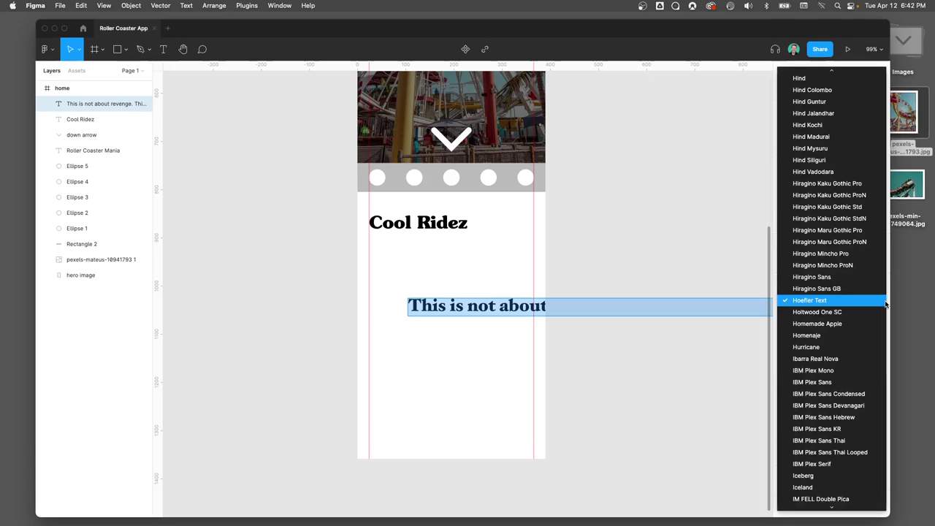
scroll(812, 182, "up", 4)
scroll(812, 179, "up", 6)
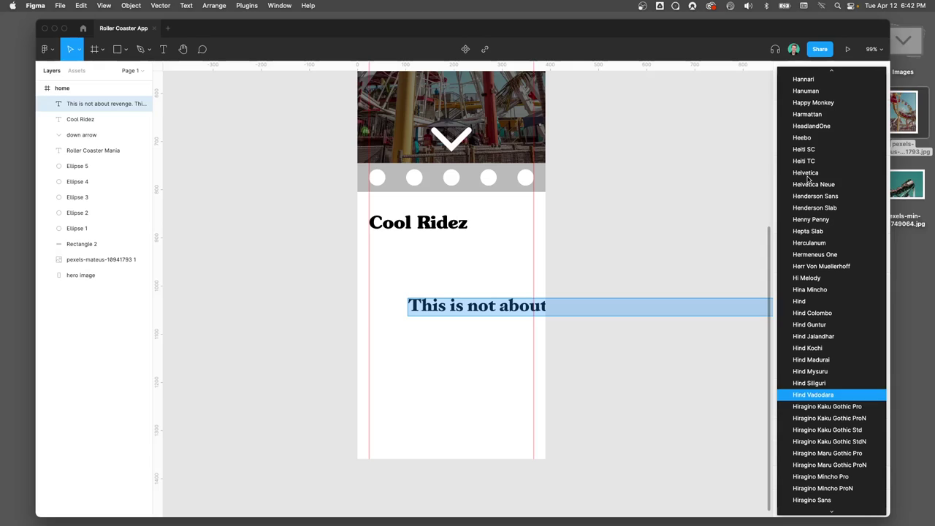
left_click(804, 173)
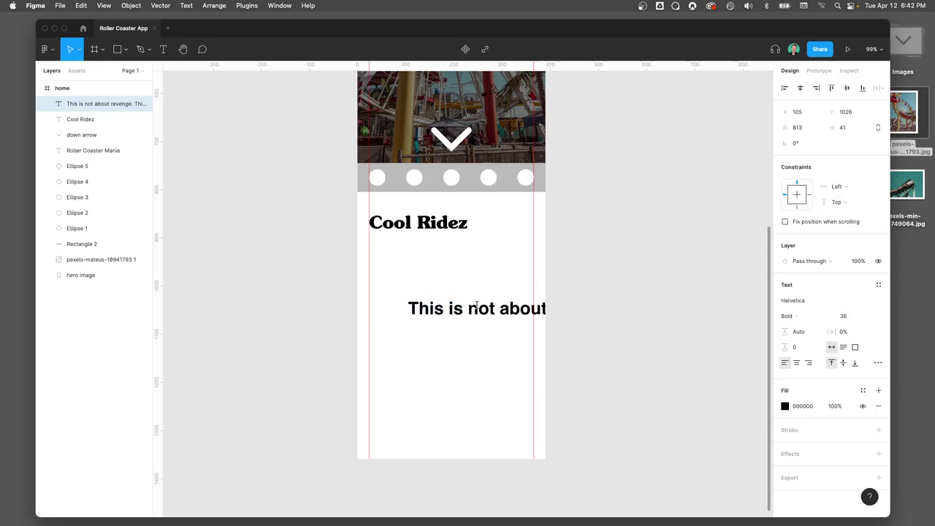
key("Escape")
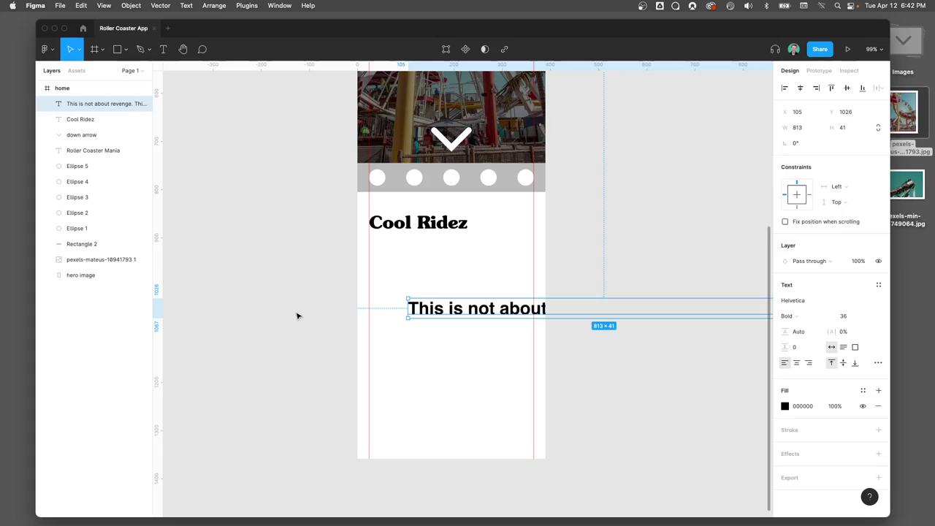
Step: Move the Helvetica text under the heading to X 24, Y 906 and resize its box to 342 × 135 between the margin guides
left_click(297, 315)
left_click(468, 306)
left_click_drag(470, 299, 431, 257)
left_click(242, 244)
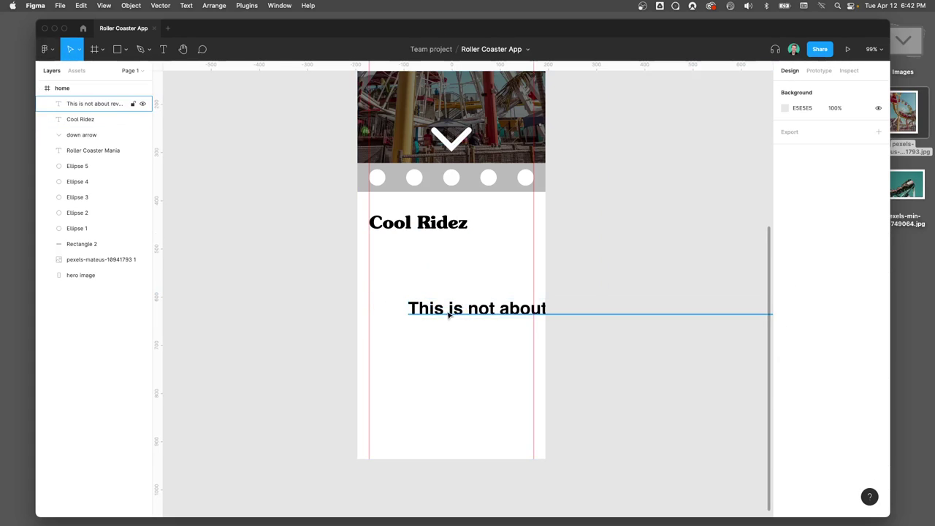
left_click_drag(448, 314, 407, 255)
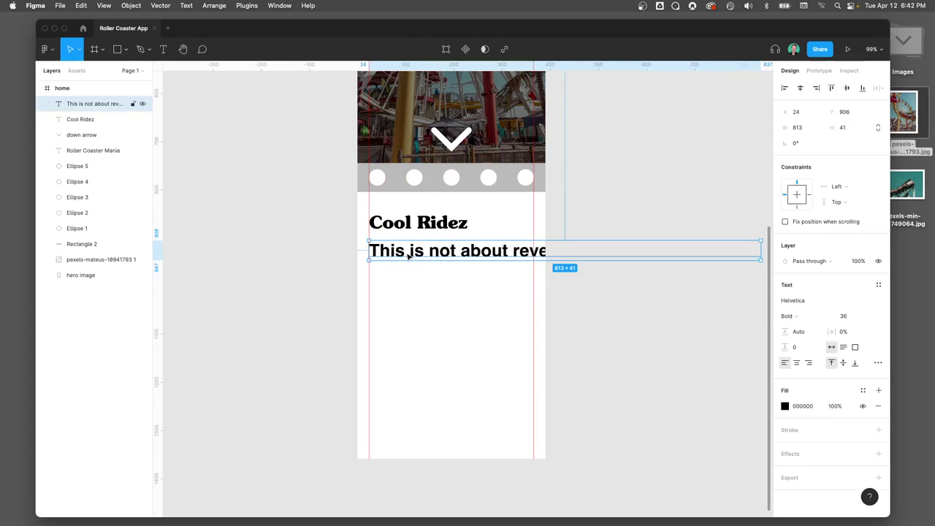
left_click_drag(761, 260, 534, 306)
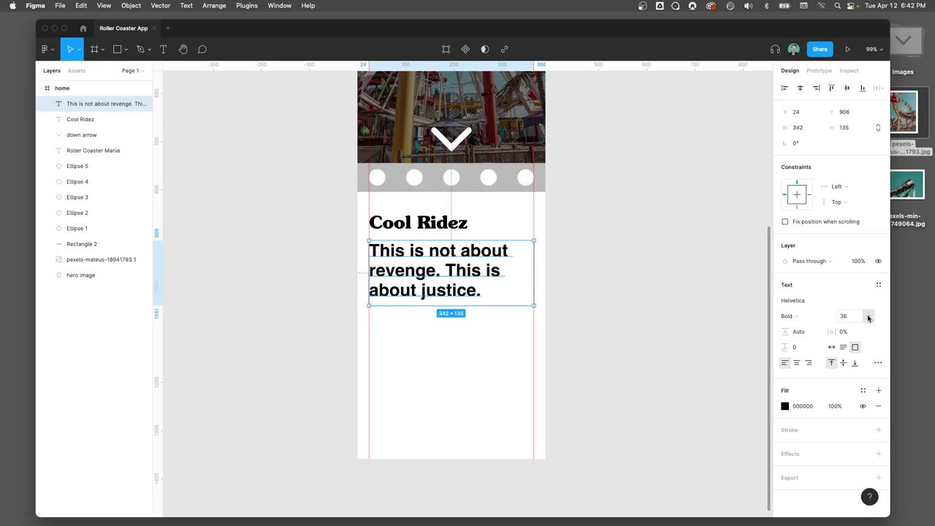
Step: Reduce the font size of the text under the Cool Ridez heading to 19
left_click(845, 320)
key("Down")
key("Down")
key("Down")
key("Down")
key("Down")
key("Down")
key("Down")
key("Down")
key("Down")
key("Down")
key("Down")
key("Down")
key("Down")
key("Down")
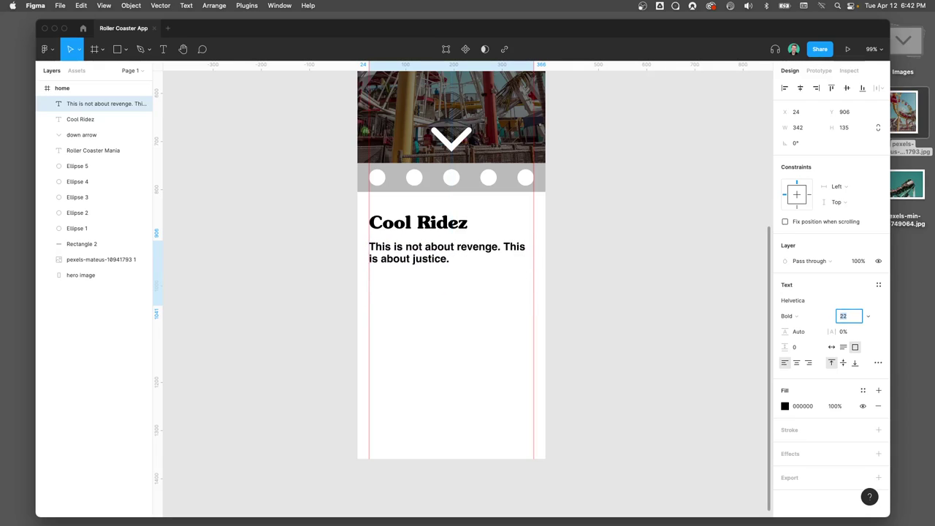
key("Down")
key("Down")
key("Down")
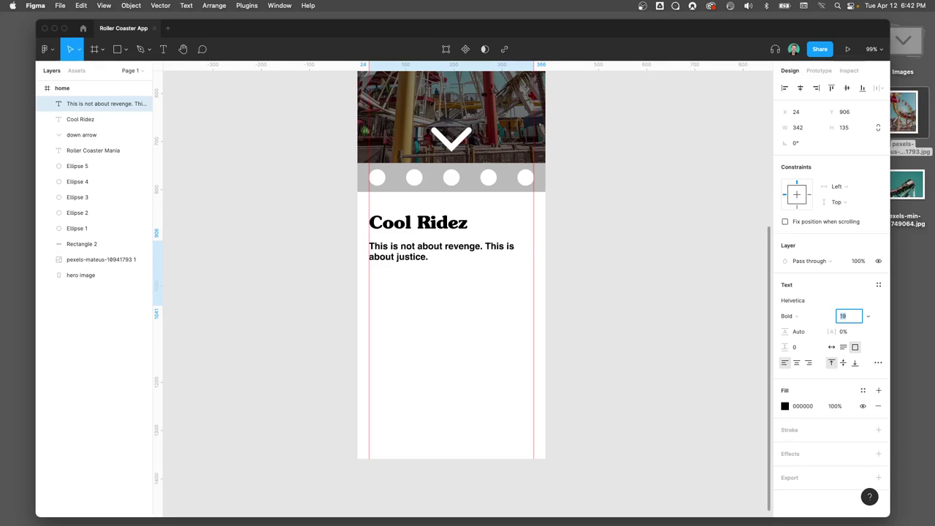
key("Down")
key("Up")
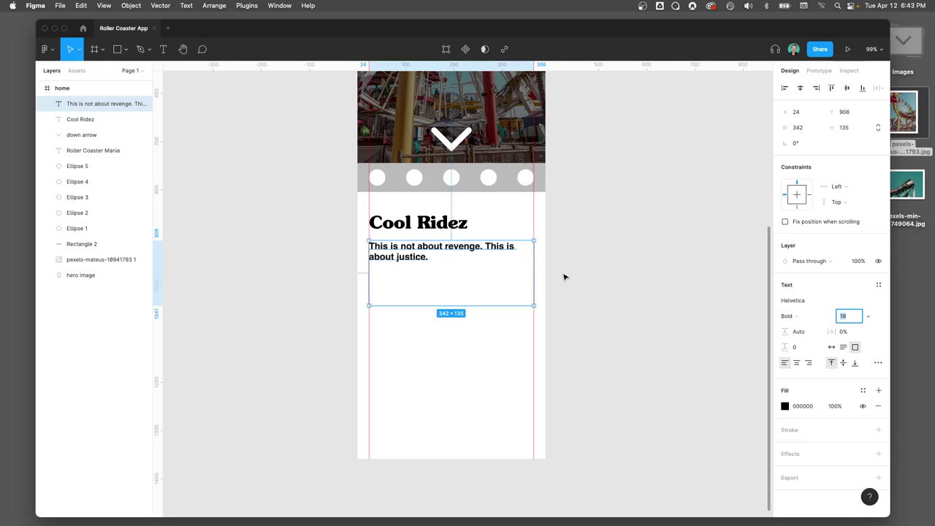
Step: Break the subheading so that "This is about justice." starts on its own second line
left_click(486, 246)
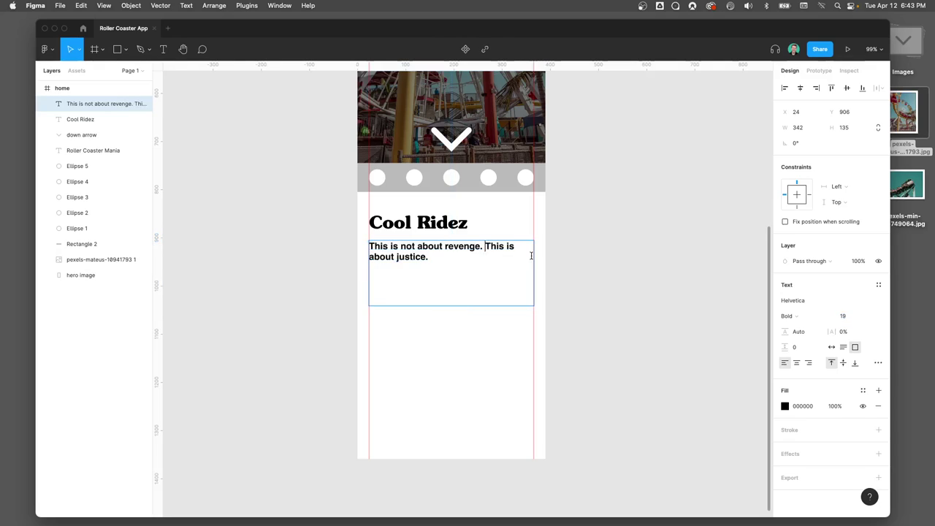
key("Return")
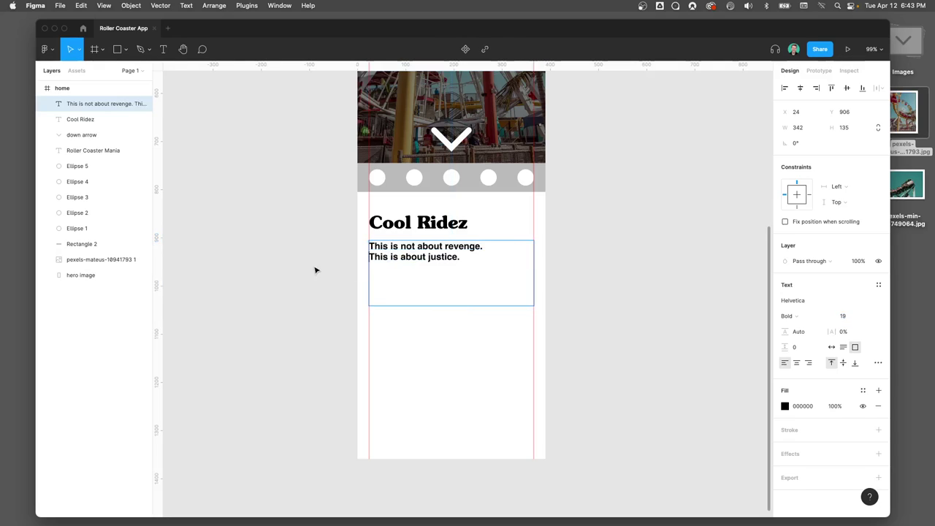
key("Escape")
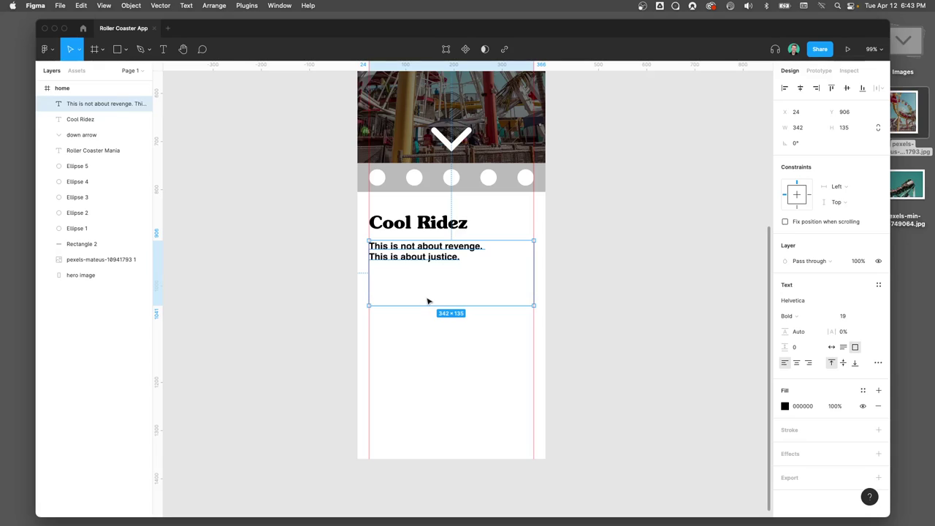
Step: Shorten the subheading's text box to a height of 52 and nudge it up to Y 892, close under the heading
left_click_drag(423, 303, 430, 249)
left_click(328, 241)
key("Up")
key("Up")
key("Up")
key("Up")
key("Up")
key("Up")
key("Up")
key("Up")
key("Up")
key("Up")
key("Up")
key("Up")
key("Up")
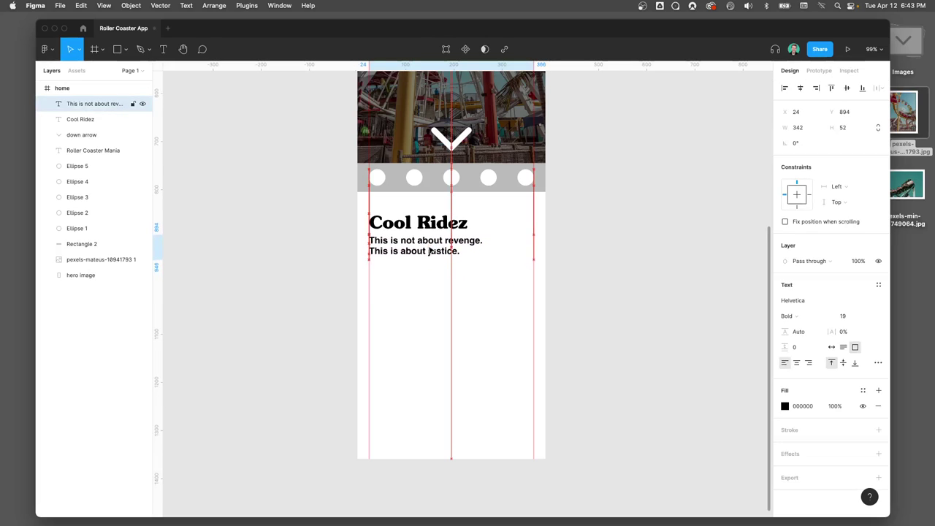
Step: Change the subheading's fill to the orange E47B00
left_click(786, 406)
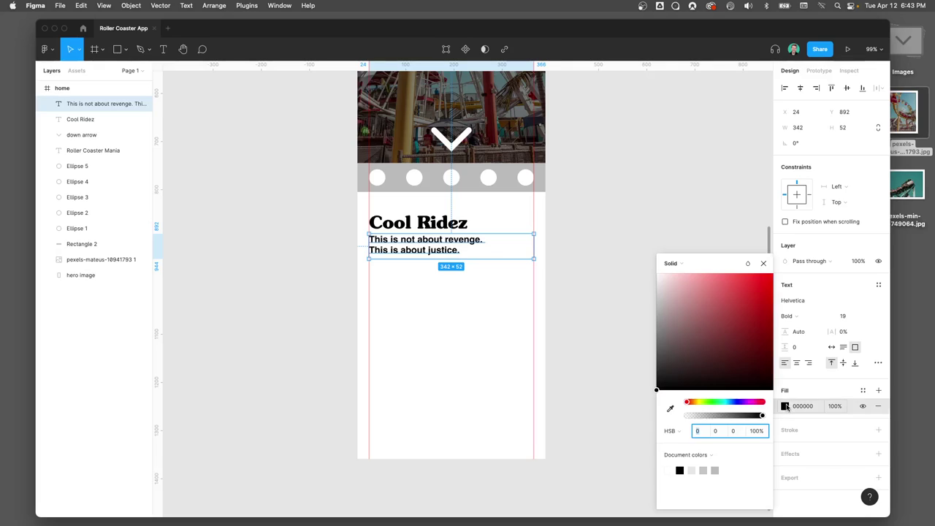
mouse_move(705, 333)
left_mouse_down()
mouse_move(674, 326)
mouse_move(641, 344)
left_mouse_up()
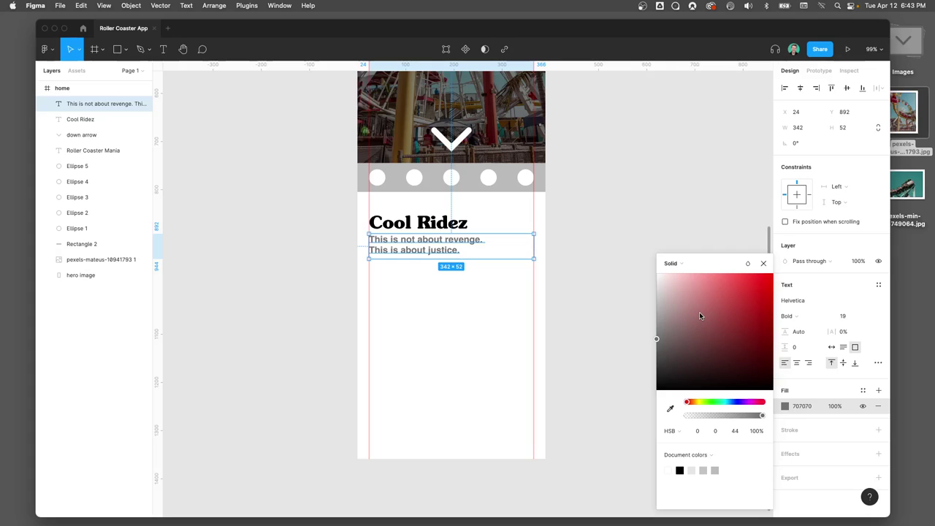
left_click_drag(697, 404, 693, 403)
left_click_drag(730, 332, 787, 291)
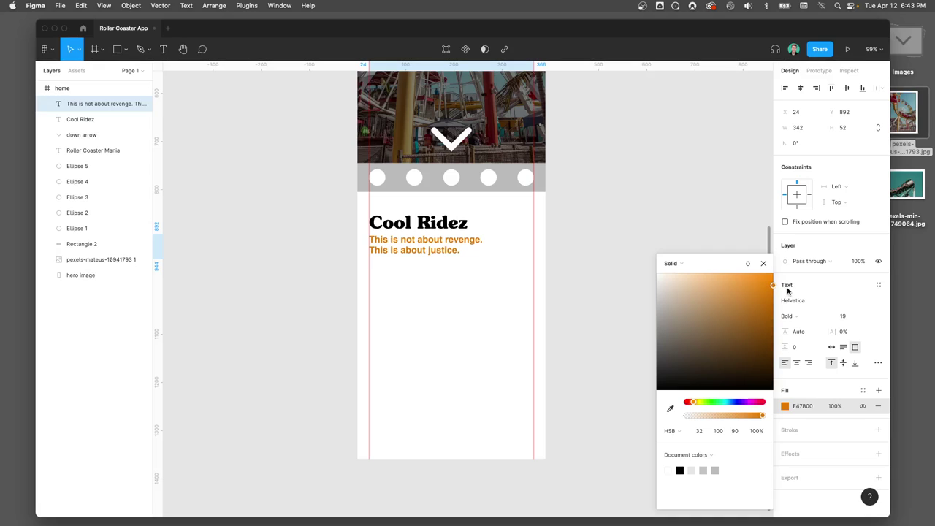
left_click(609, 271)
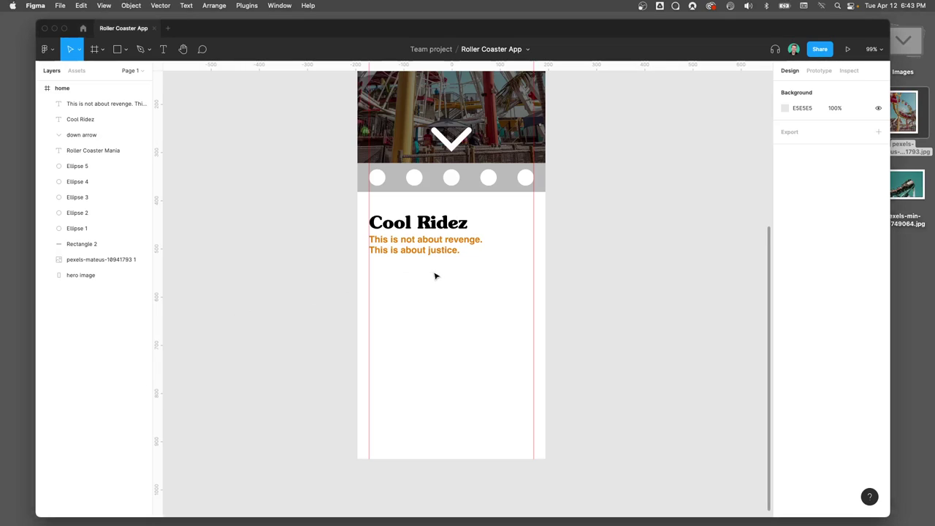
Step: Add a 342 × 178 text box at X 24, Y 975 containing the body paragraph that starts "Maybe if we felt any human loss"
left_click(163, 49)
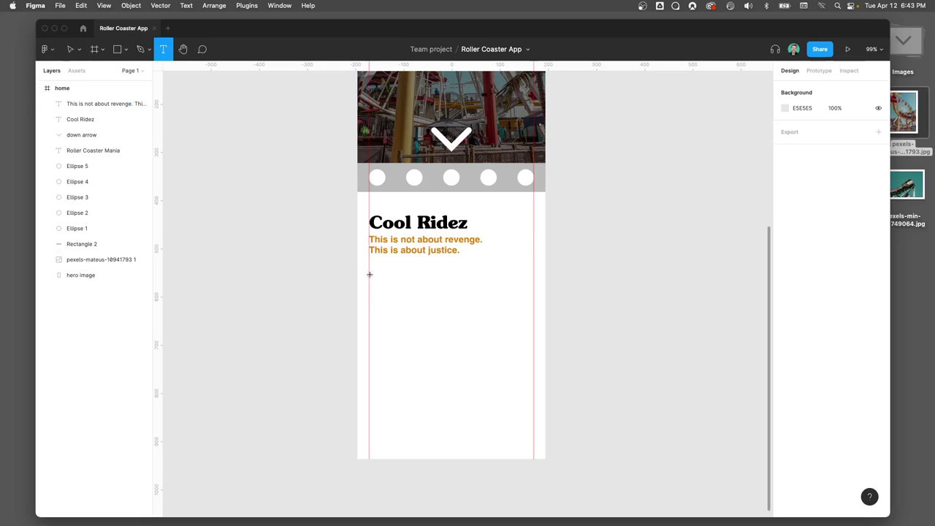
left_click_drag(369, 274, 532, 361)
type("Maybe if we felt any human loss as keenly as we feel one of those close to us, human history would be far less bloody. The Enterprise computer system is controlled by three primary main processor cores, cross-linked with a redundant melacortz ramistat, fourteen kiloquad interface modules. When has justice ever been as simple as a rule book? I think you've let your personal feelings cloud your judgement.")
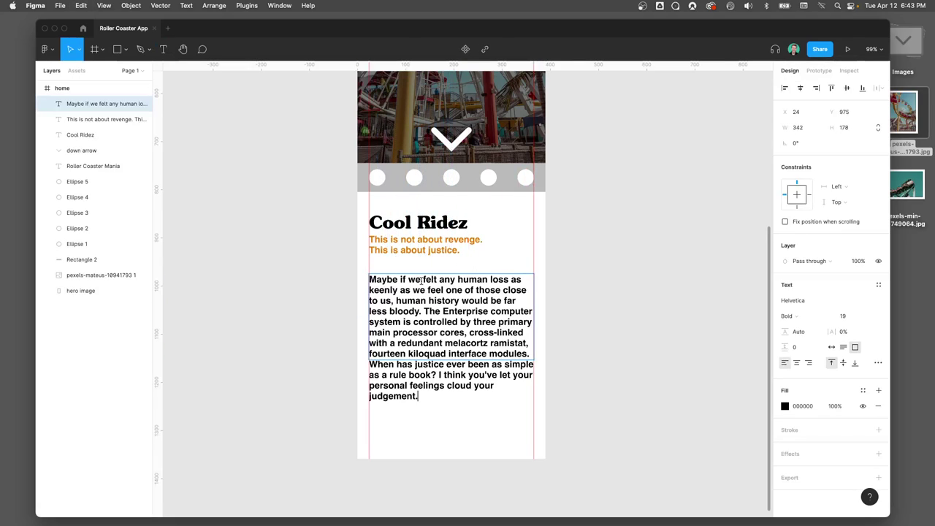
Step: Set the whole body paragraph to the Light weight with a font size of 14
key("super+a")
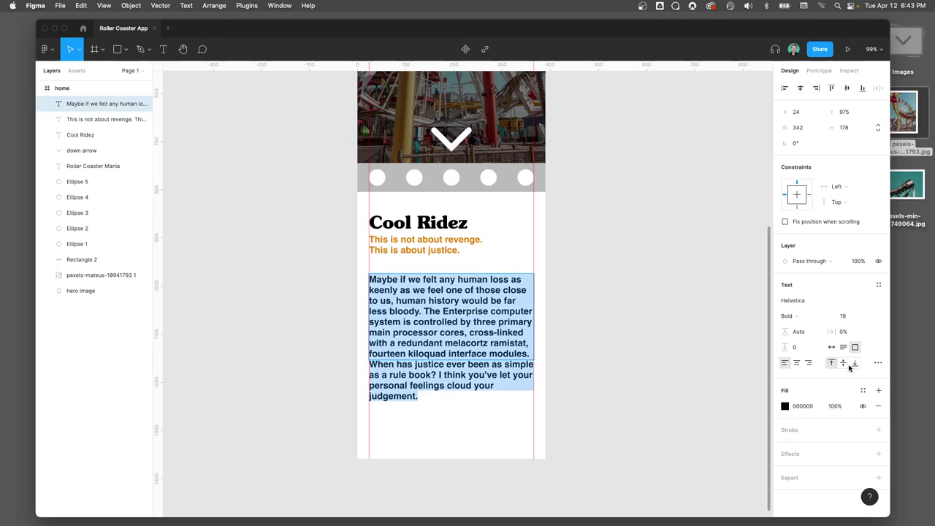
left_click(795, 318)
left_click(801, 295)
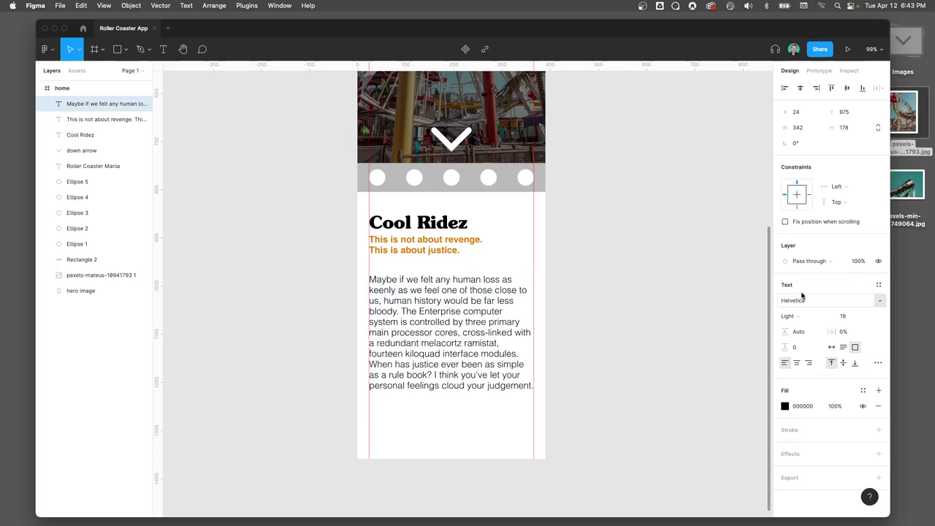
left_click(869, 321)
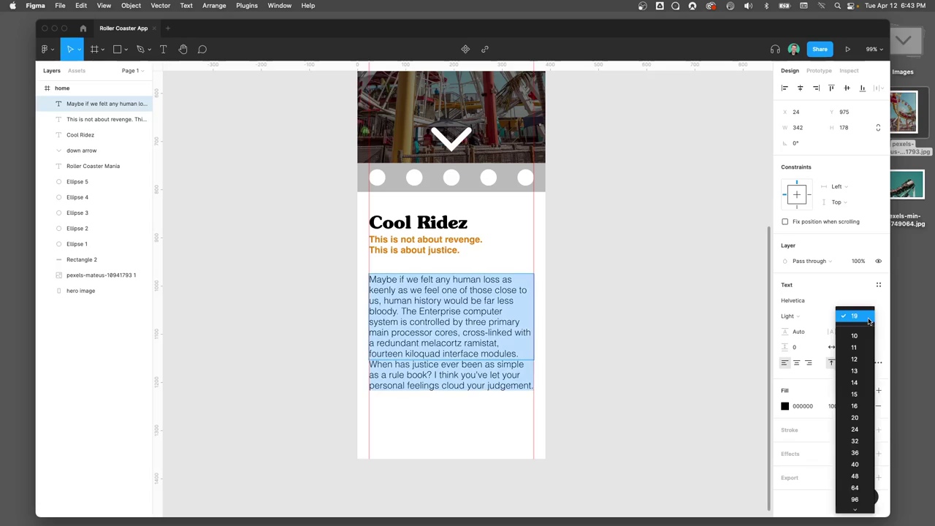
left_click(853, 382)
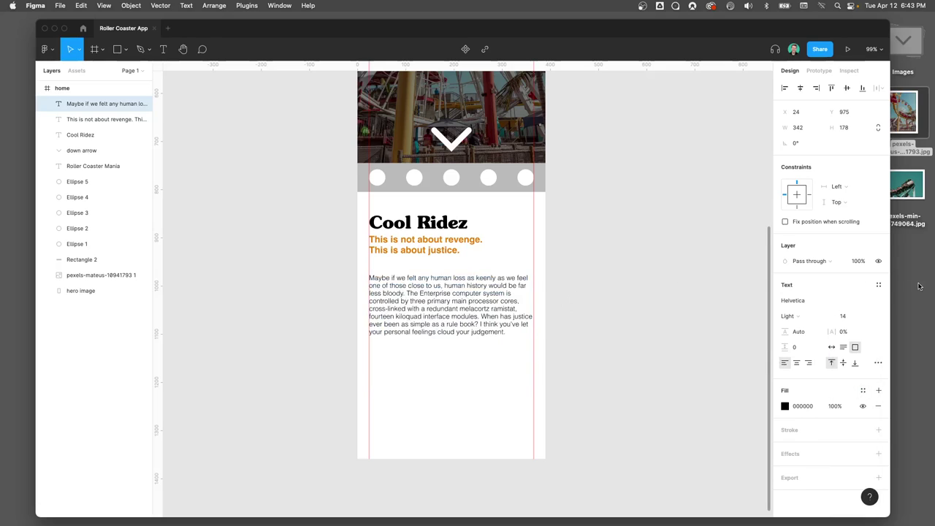
Step: Set the line height of the body paragraph to 21
left_click(843, 316)
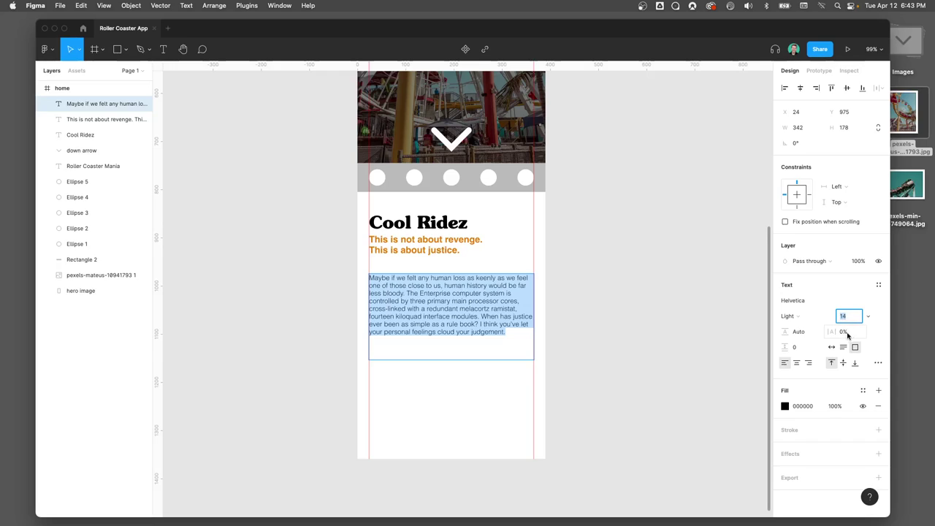
left_click(798, 333)
key("Up")
key("Up")
key("Up")
key("Up")
key("Up")
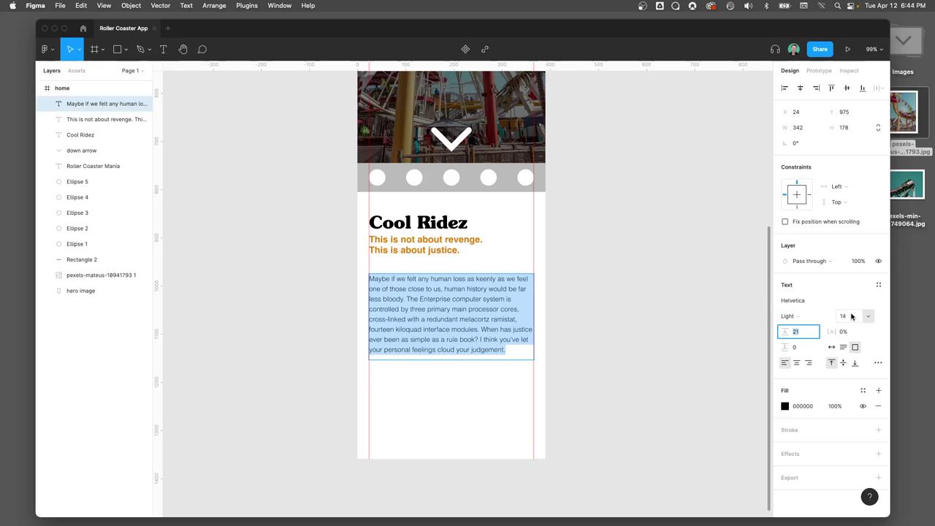
key("Escape")
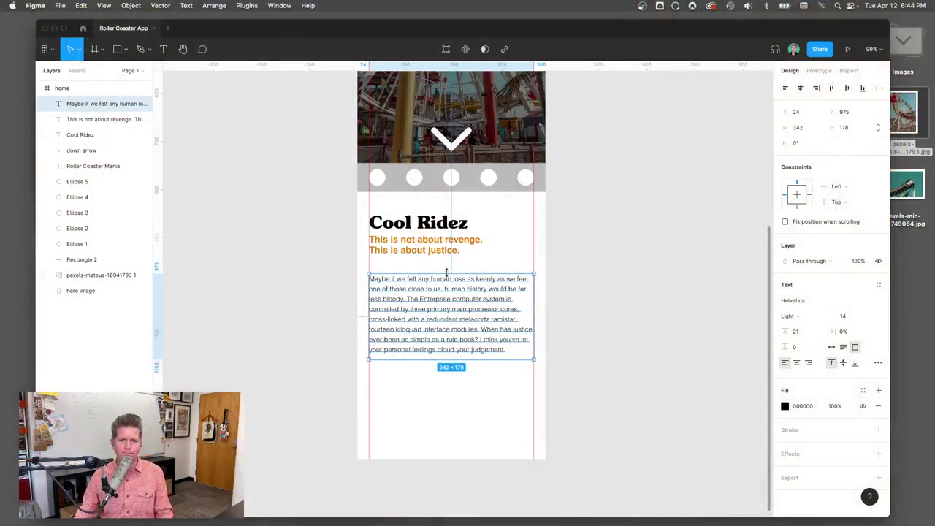
Step: Move the body paragraph slightly up, closer to the orange subheading, keeping it aligned to the margin guides
left_click(268, 296)
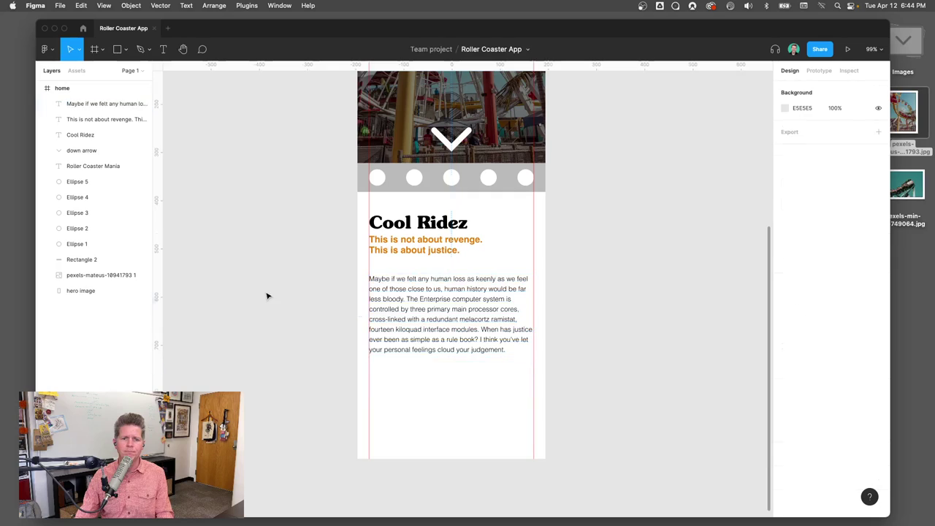
left_click(422, 296)
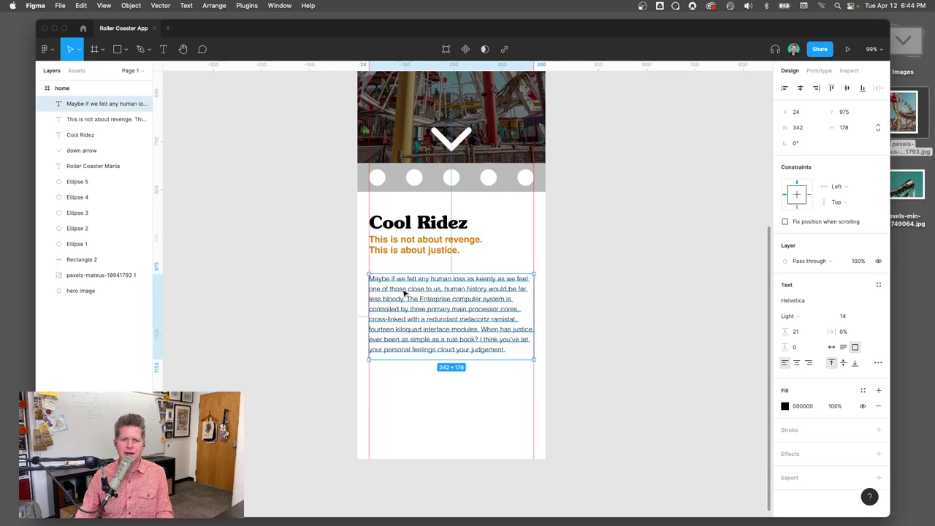
left_click_drag(406, 295, 406, 286)
left_click(302, 268)
scroll(319, 321, "down", 3)
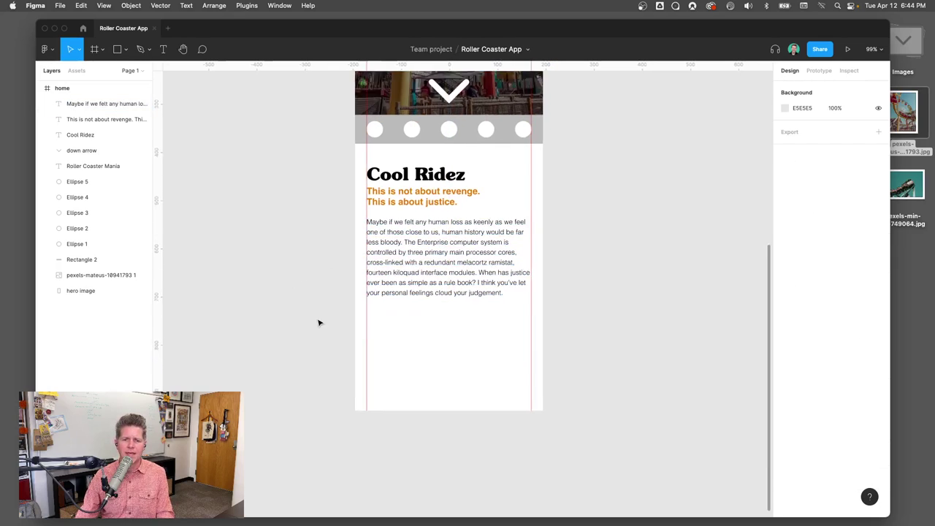
Step: Draw a rectangle between the margin guides below the body paragraph at X 24, Y 1169, 342 wide, and set its height to 46
left_click(126, 50)
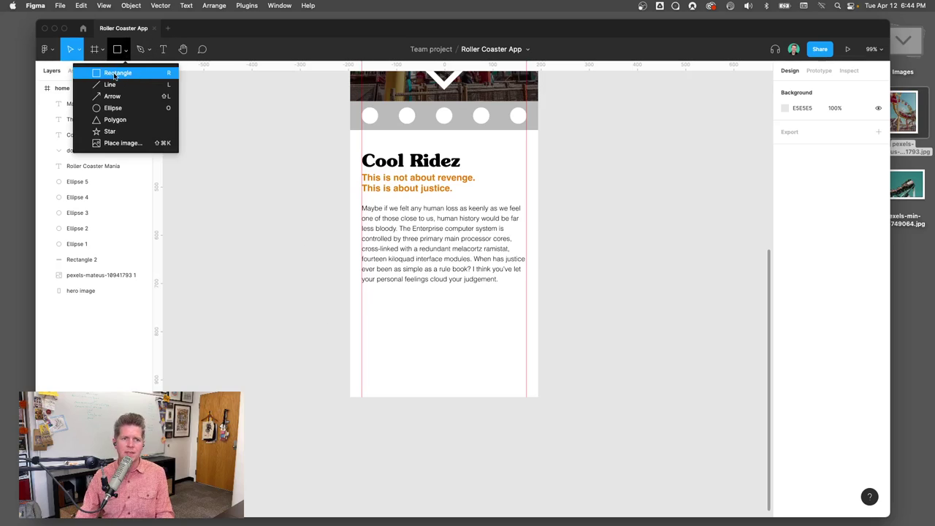
left_click(114, 73)
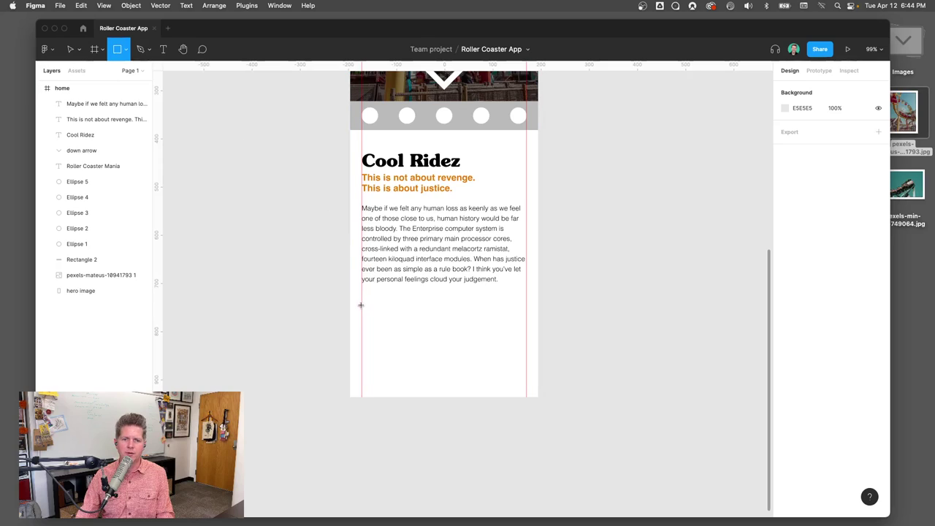
mouse_move(366, 309)
left_mouse_down()
mouse_move(438, 334)
mouse_move(525, 332)
left_mouse_up()
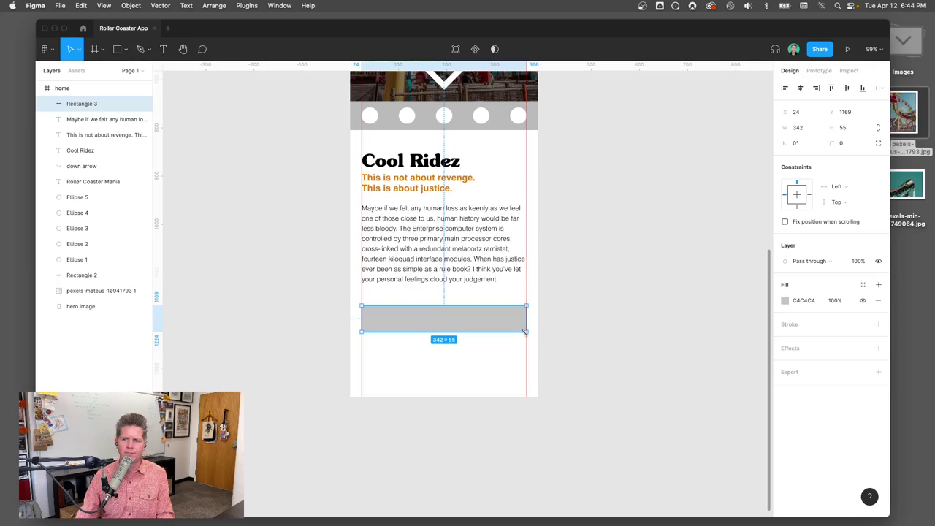
left_click(842, 128)
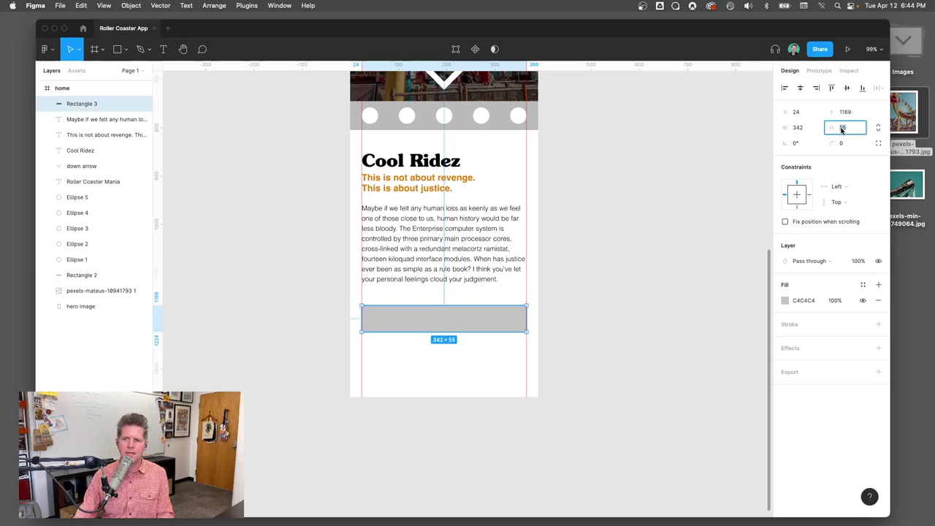
key("Return")
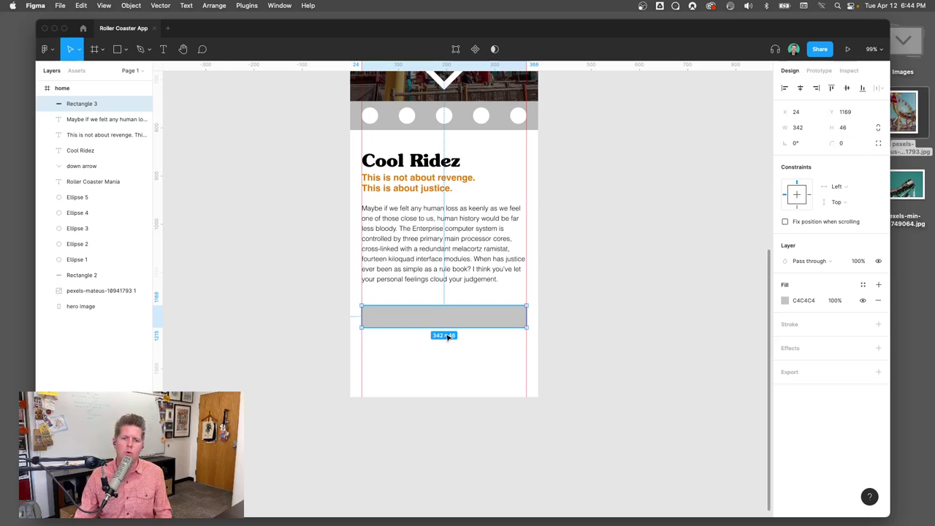
Step: Round the rectangle's corners with a radius of 6
scroll(448, 337, "up", 5)
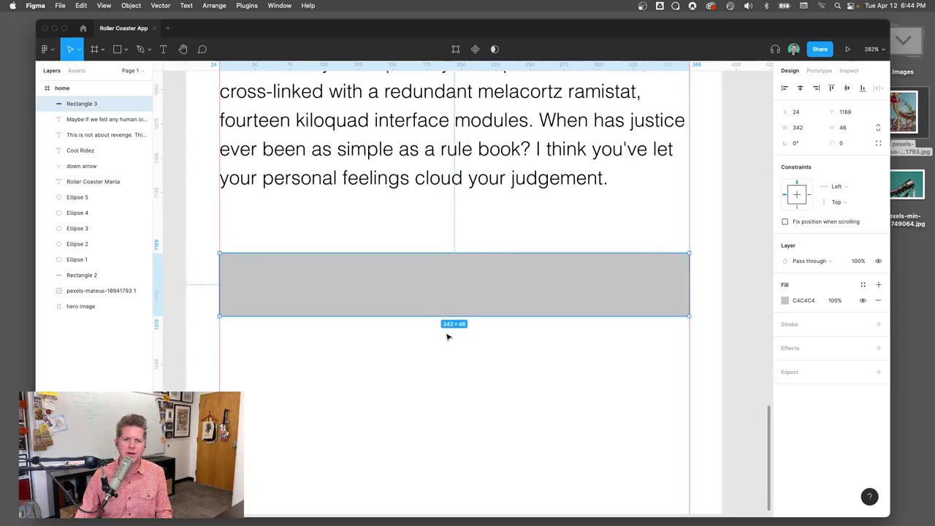
left_click(843, 145)
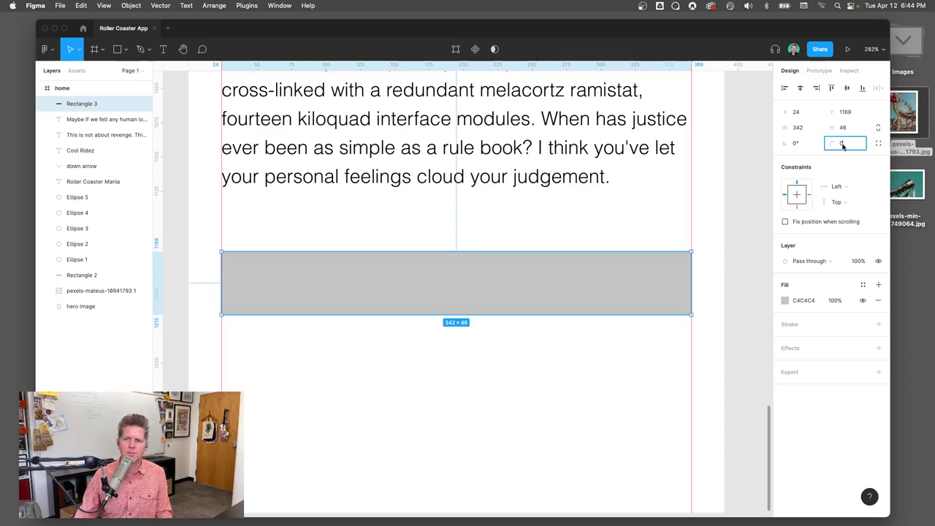
type("6")
key("Return")
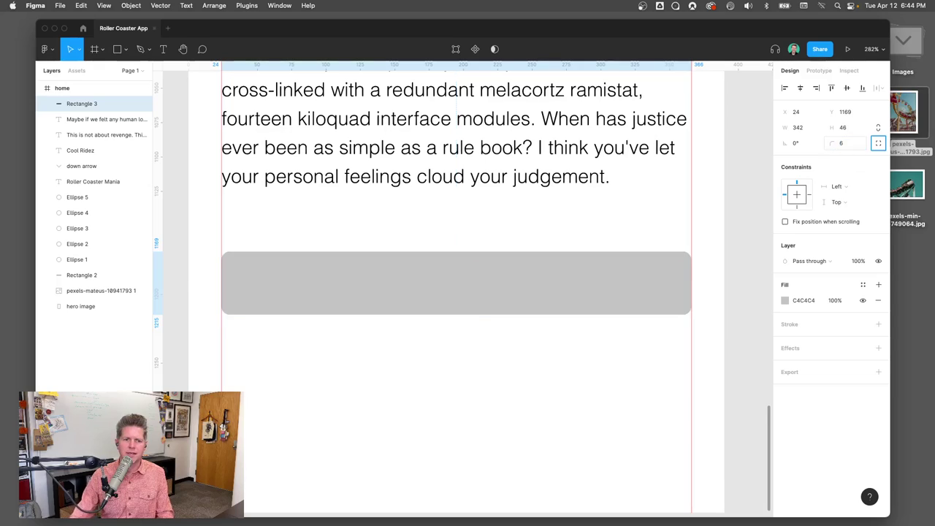
left_click(710, 261)
left_click(636, 277)
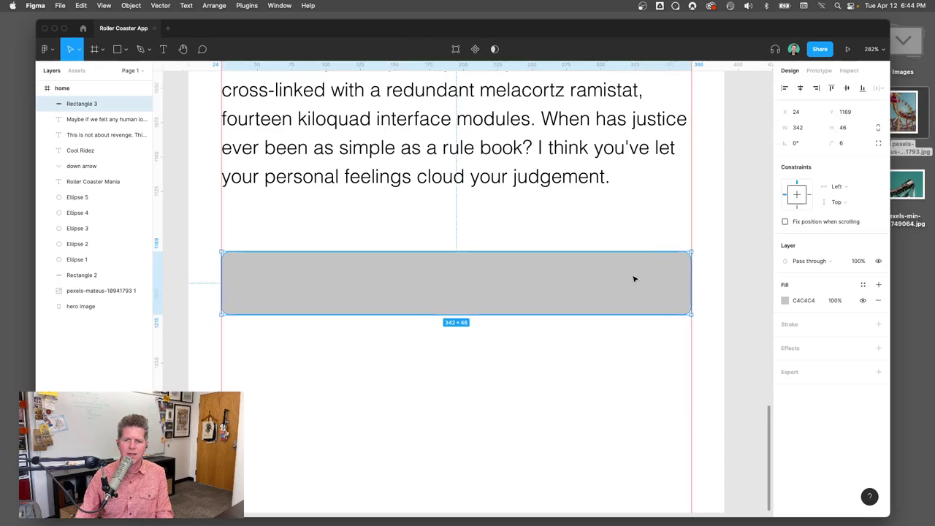
Step: Fill the rounded rectangle with the orange E47B00 sampled from the subheading text
left_click(785, 300)
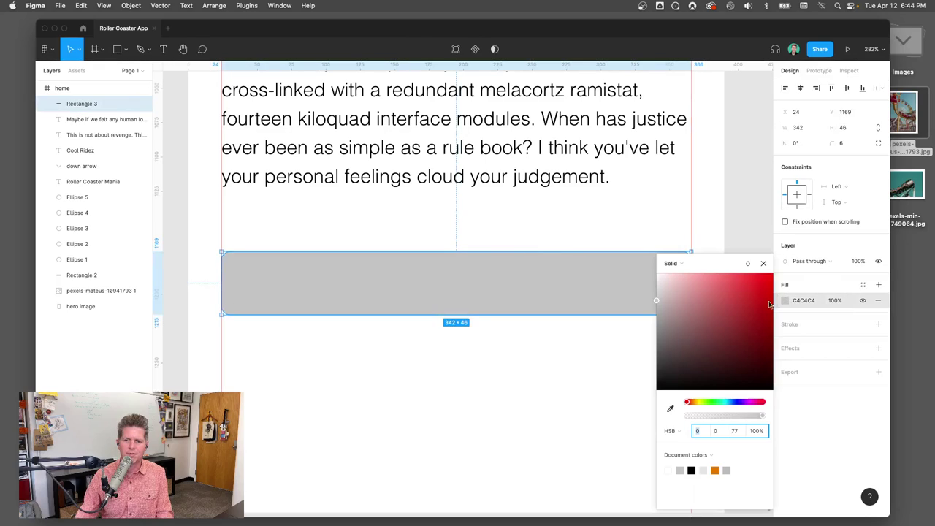
left_click(703, 207)
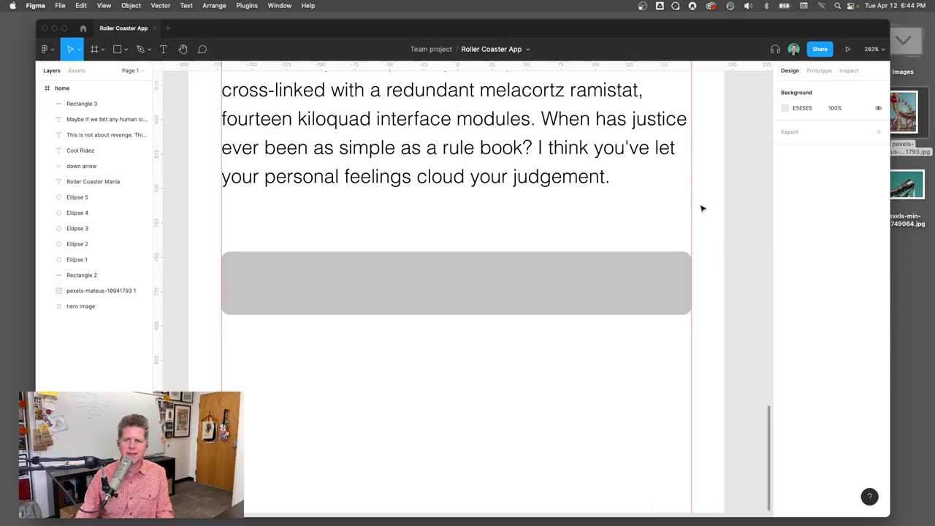
scroll(701, 208, "up", 4)
scroll(700, 207, "up", 2)
scroll(699, 206, "down", 3)
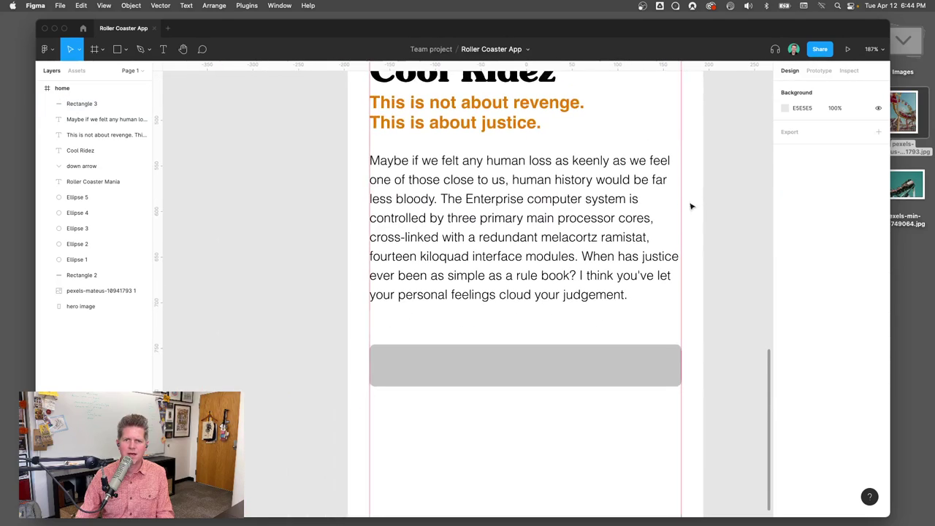
scroll(511, 124, "right", 2)
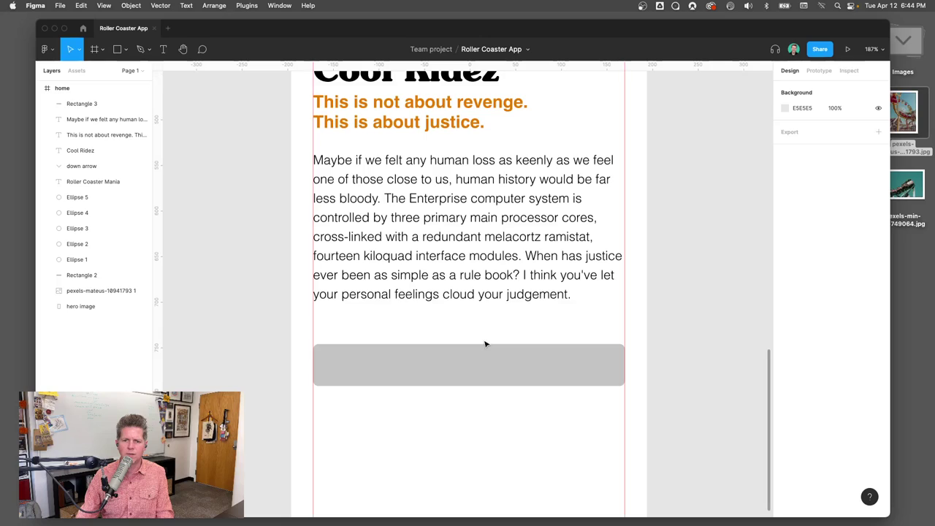
left_click(485, 352)
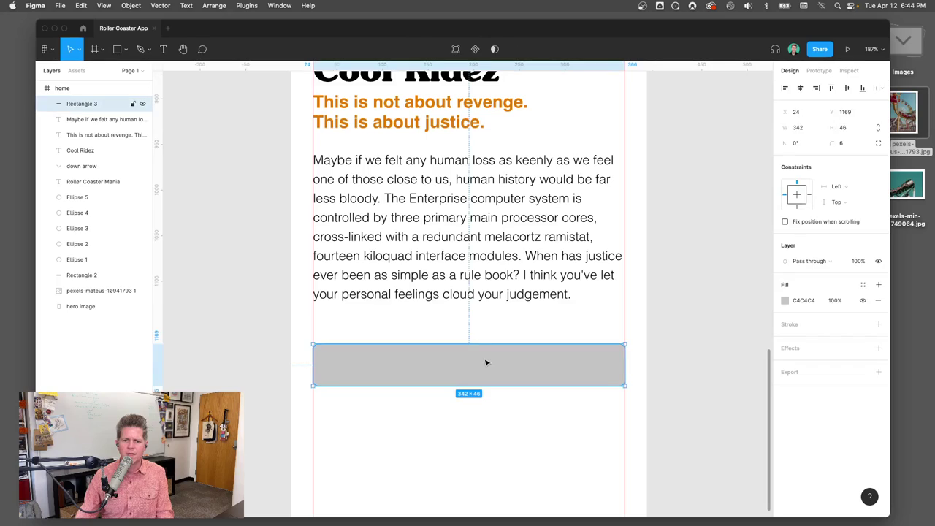
left_click(785, 300)
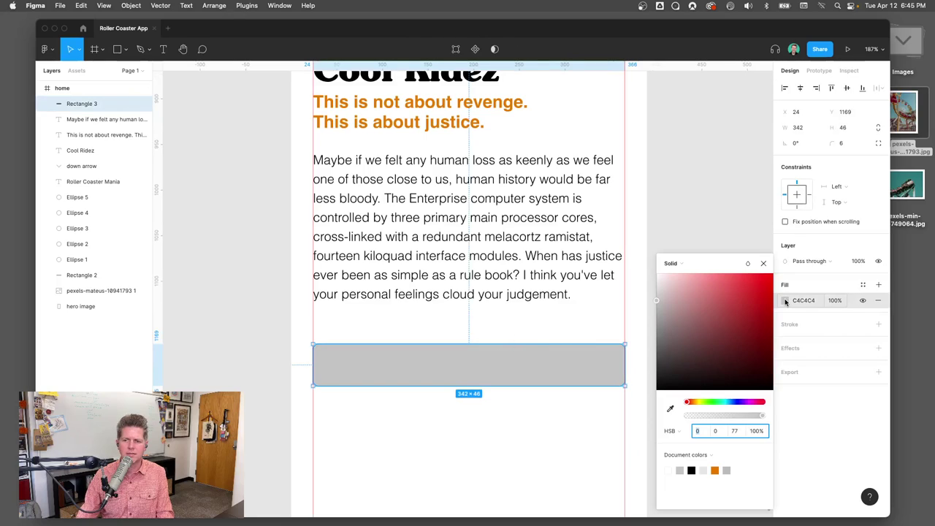
left_click(670, 410)
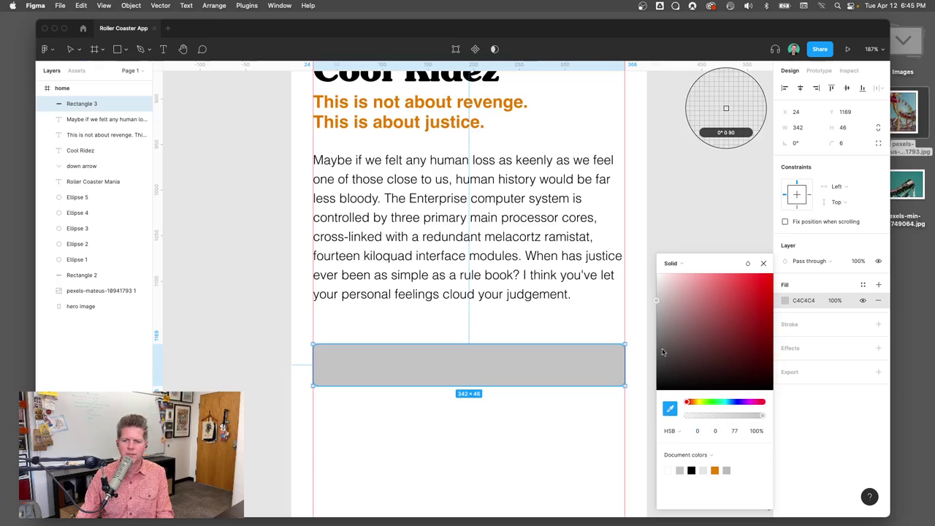
left_click(516, 102)
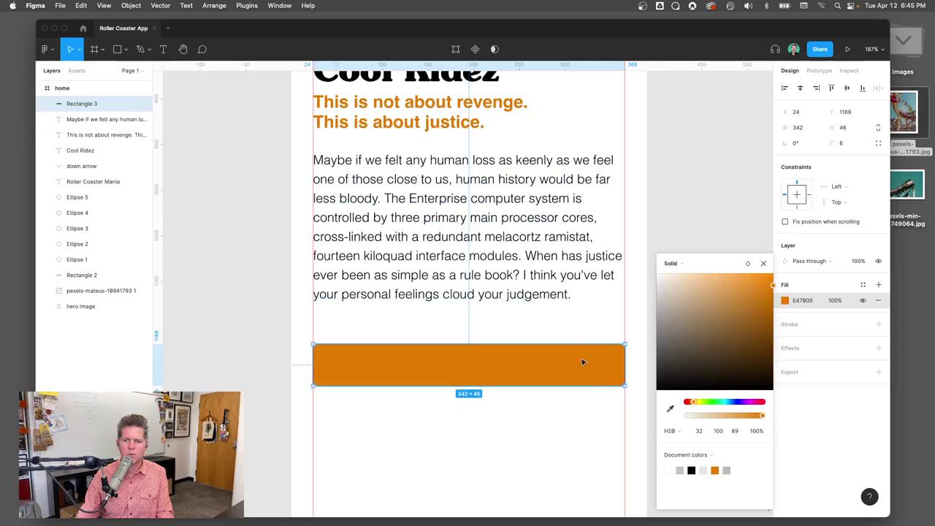
left_click(764, 262)
left_click(700, 236)
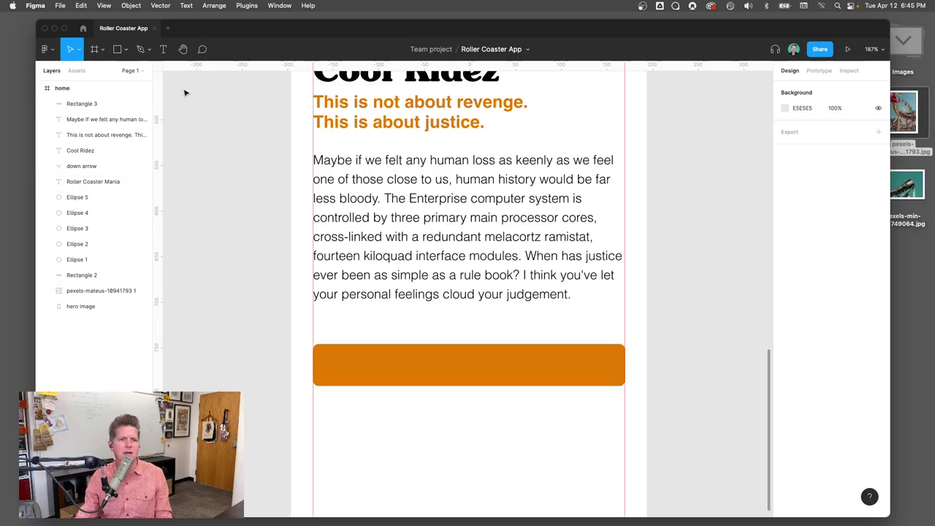
Step: Add a white text label reading "RIDE NOW" on the orange button
left_click(165, 49)
left_click(414, 360)
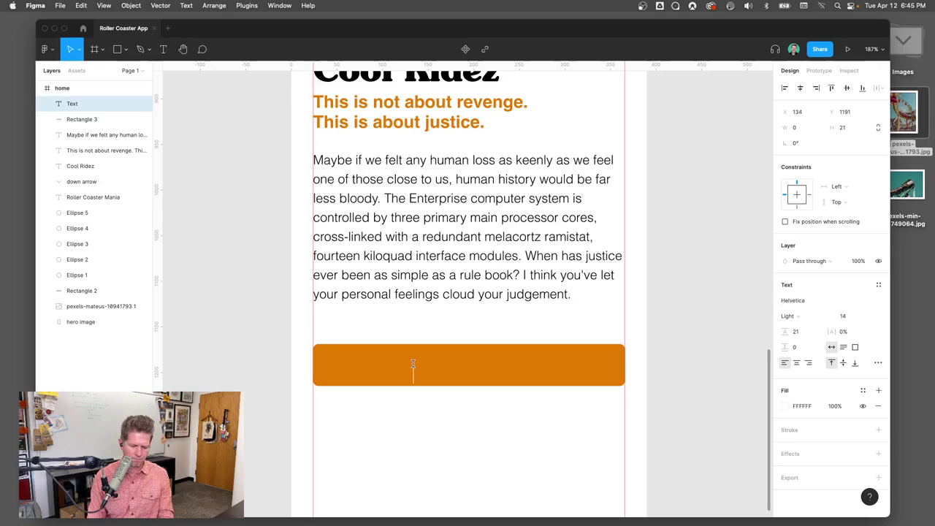
type("R")
key("BackSpace")
key("BackSpace")
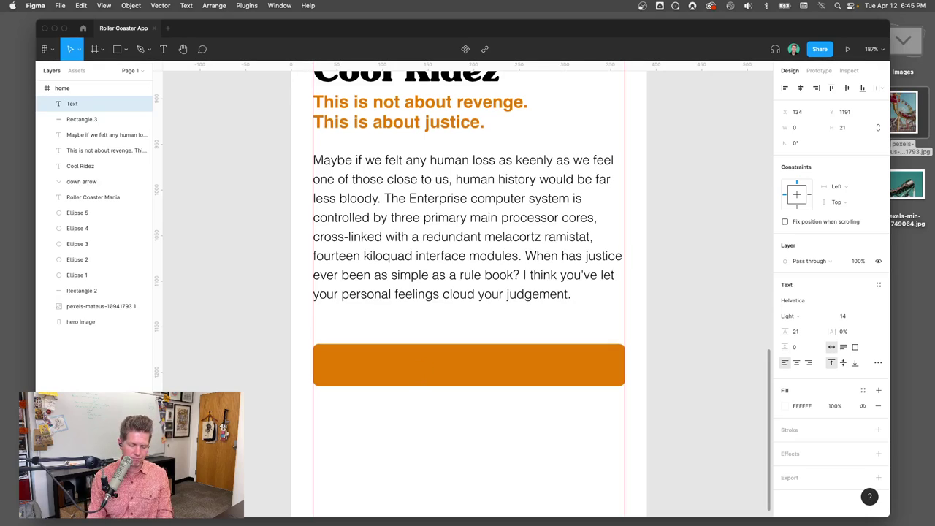
type("RIDE NOW")
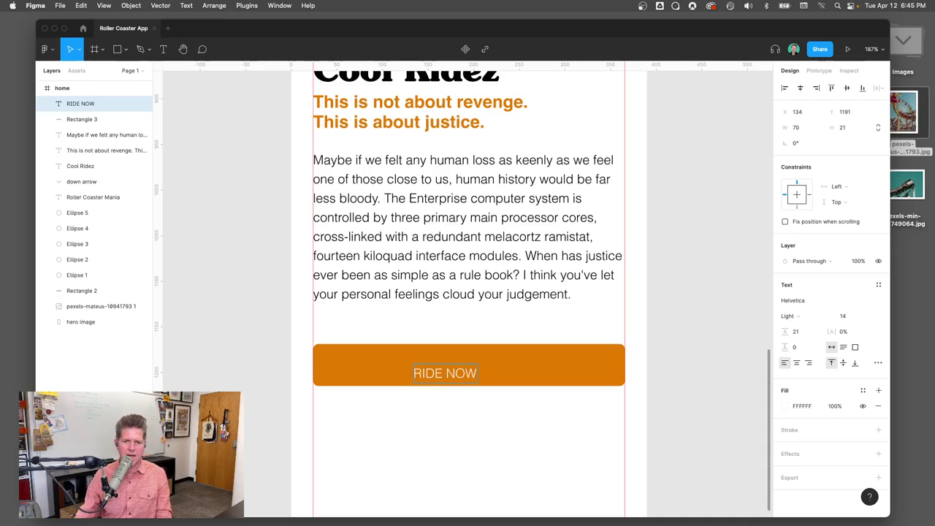
Step: Set the RIDE NOW label to Bold and center it on the orange button
key("super+a")
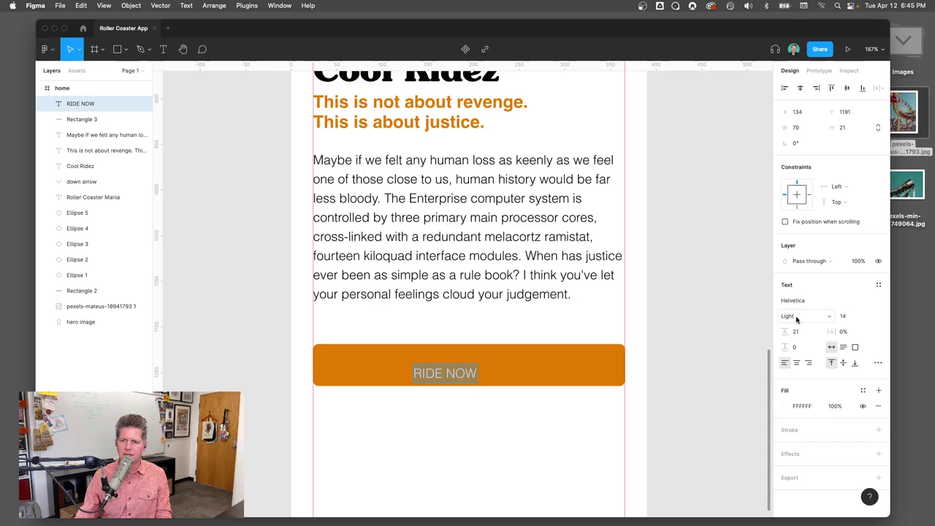
left_click(828, 320)
left_click(826, 340)
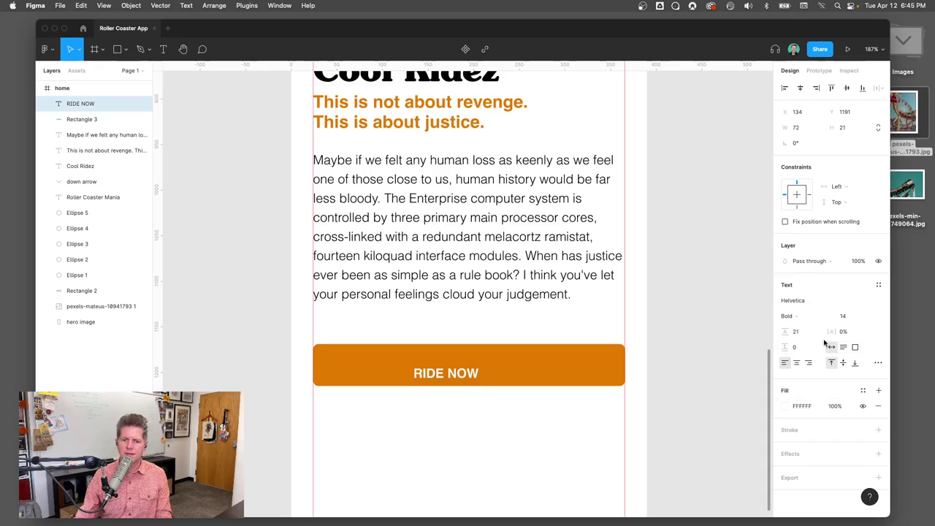
key("super+a")
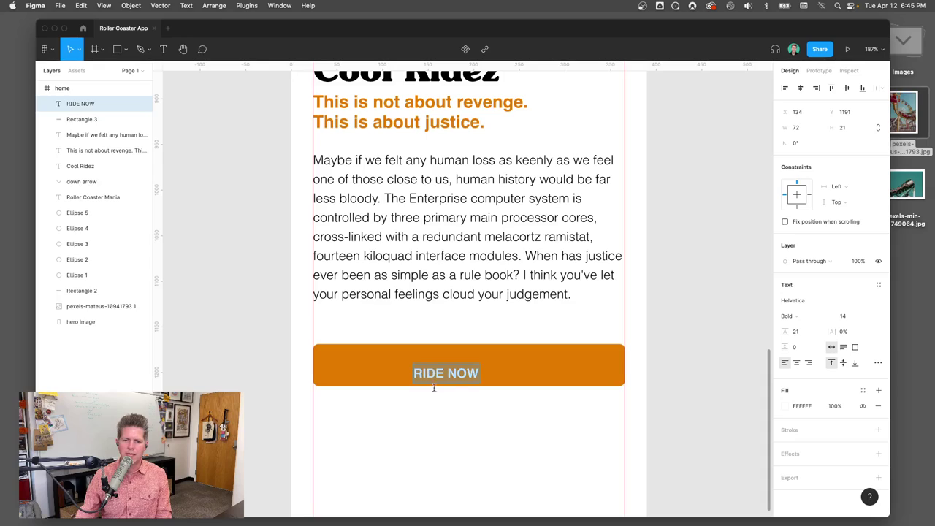
key("Escape")
left_click_drag(433, 376, 455, 368)
left_click(441, 441)
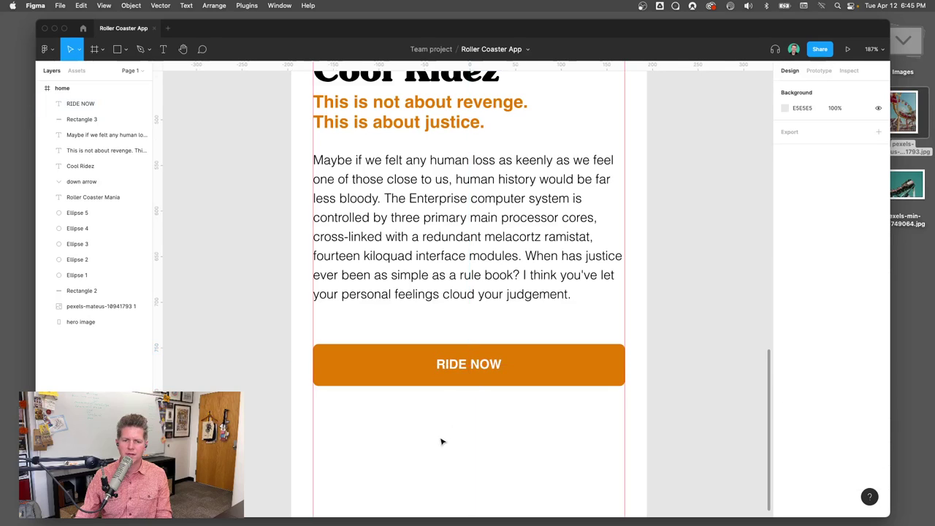
Step: Select the orange button together with its RIDE NOW label and nudge both up, closer beneath the body paragraph
scroll(347, 421, "down", 5)
left_click(355, 393)
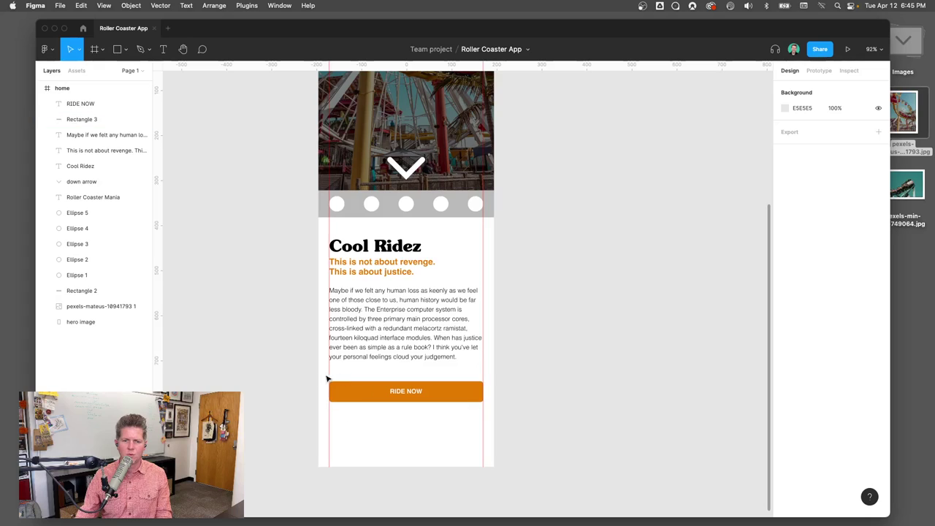
left_click_drag(307, 378, 510, 417)
key("Up")
key("Up")
key("Up")
key("Up")
key("Up")
key("Up")
key("Up")
key("Up")
key("Up")
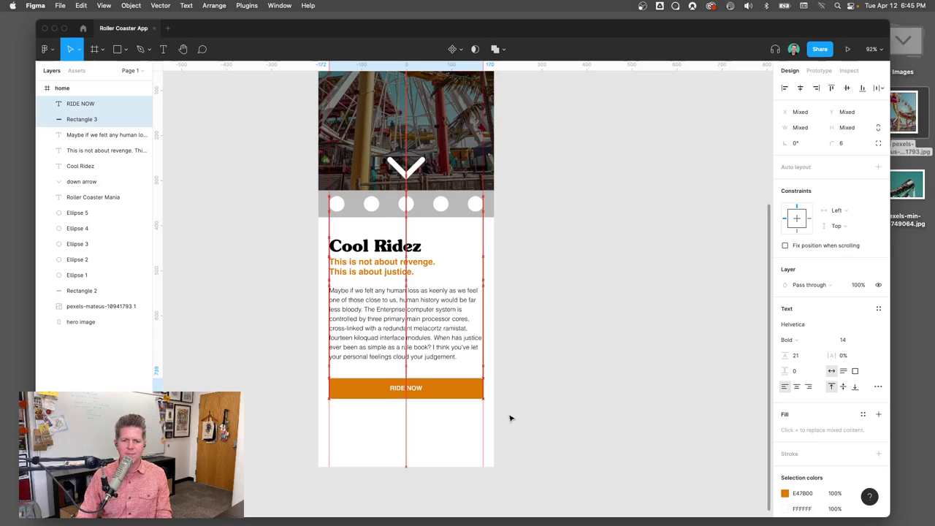
key("Up")
key("Up")
key("Up")
key("Up")
key("Up")
key("Up")
key("Up")
key("Up")
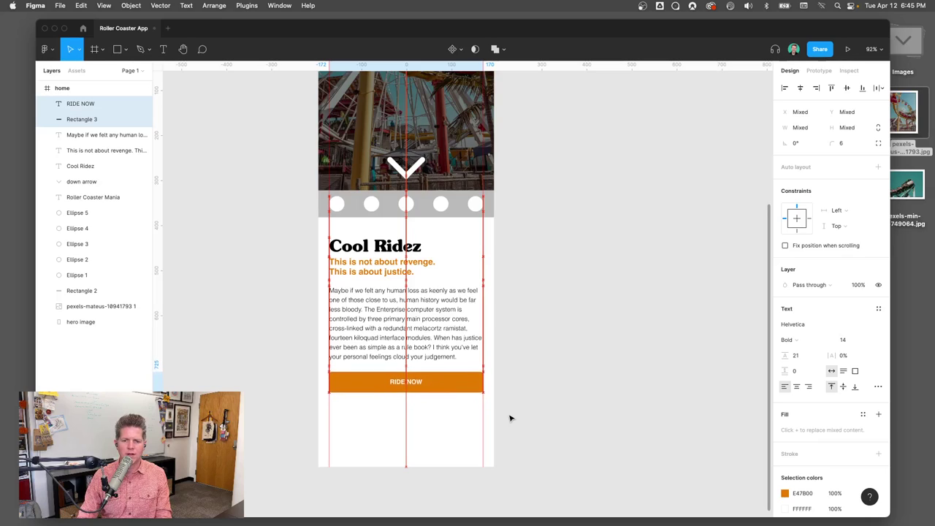
key("Down")
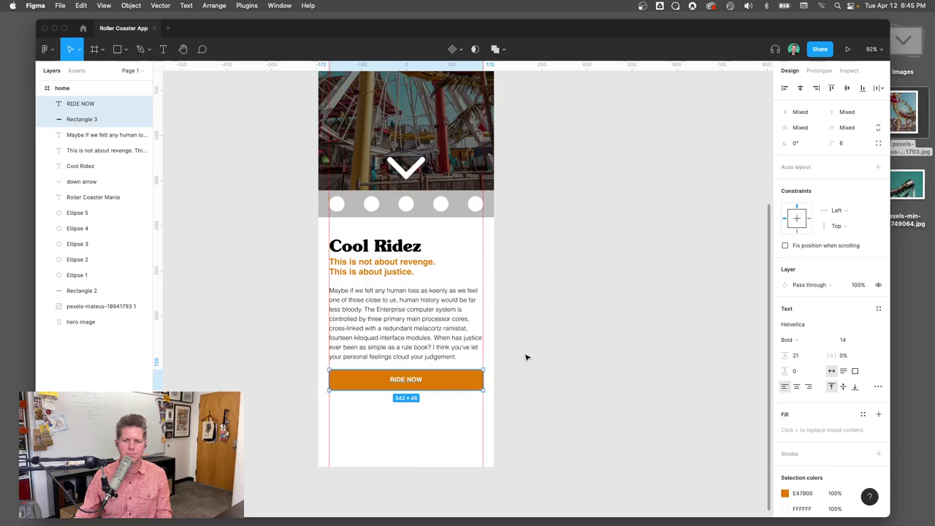
left_click(219, 357)
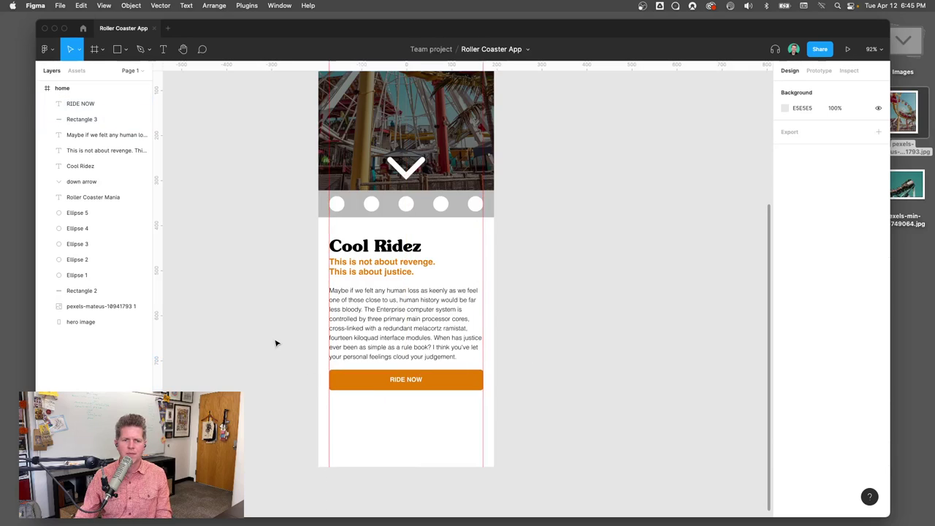
scroll(398, 307, "up", 4)
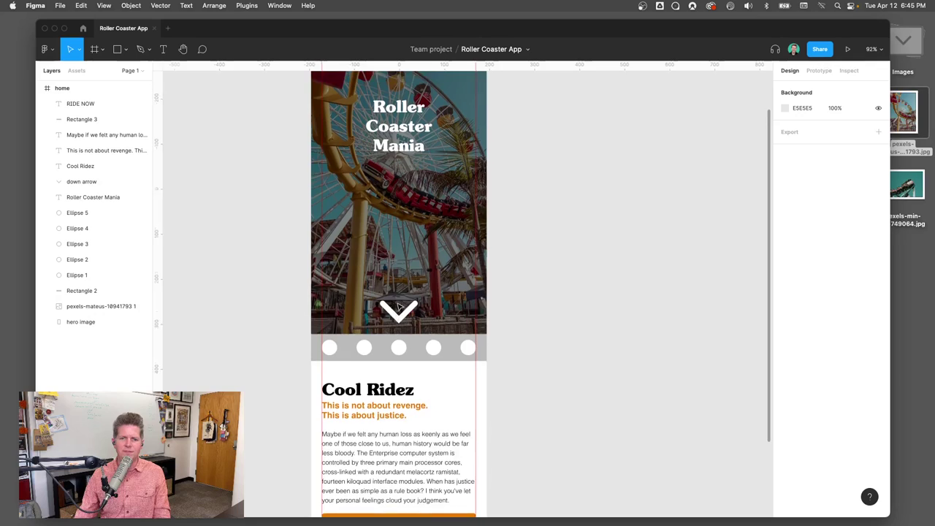
scroll(401, 343, "down", 3)
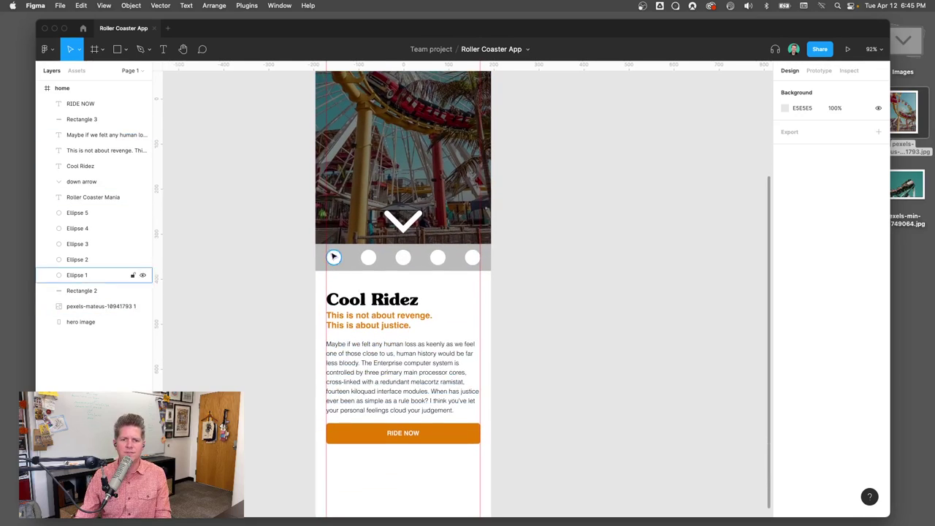
scroll(377, 376, "down", 2)
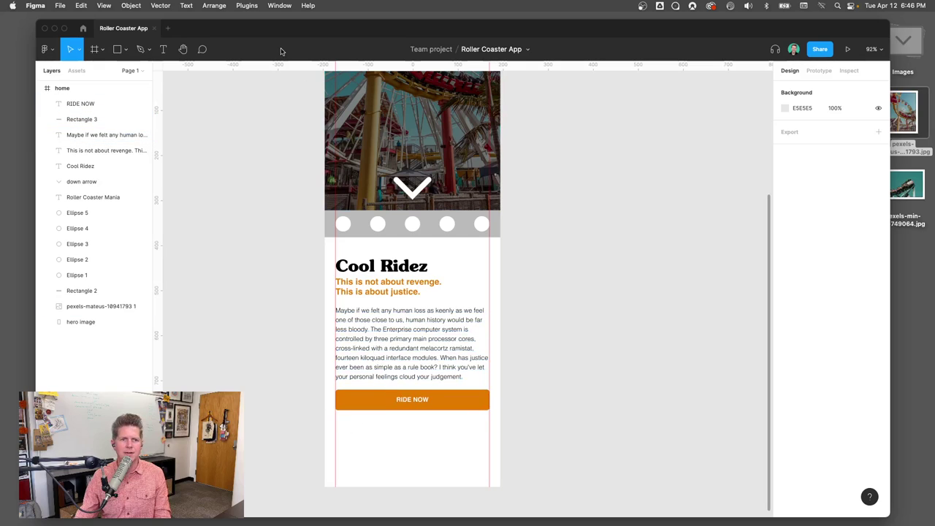
left_click(125, 50)
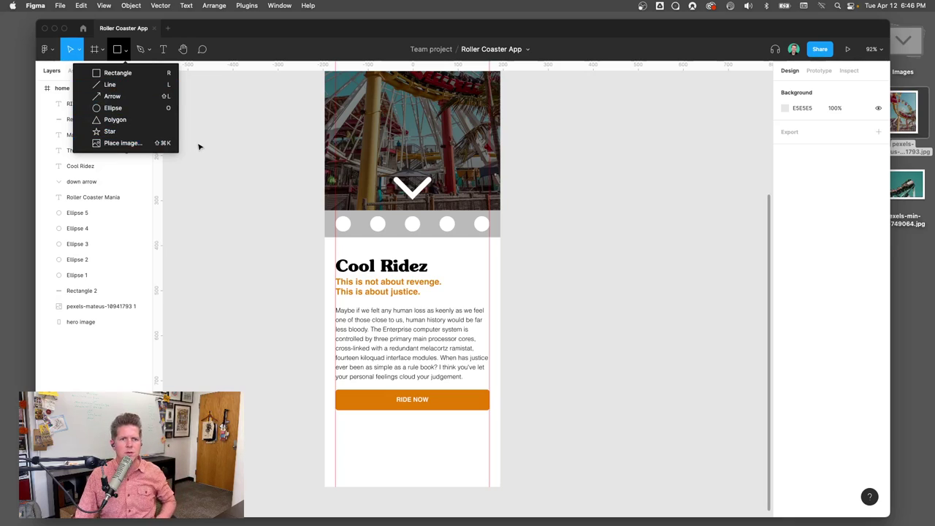
left_click(228, 149)
left_click(162, 48)
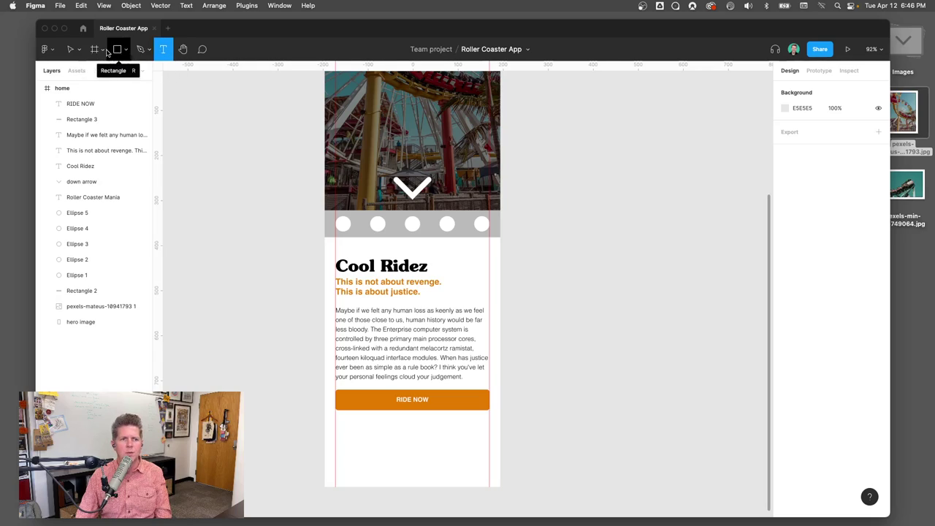
left_click(71, 51)
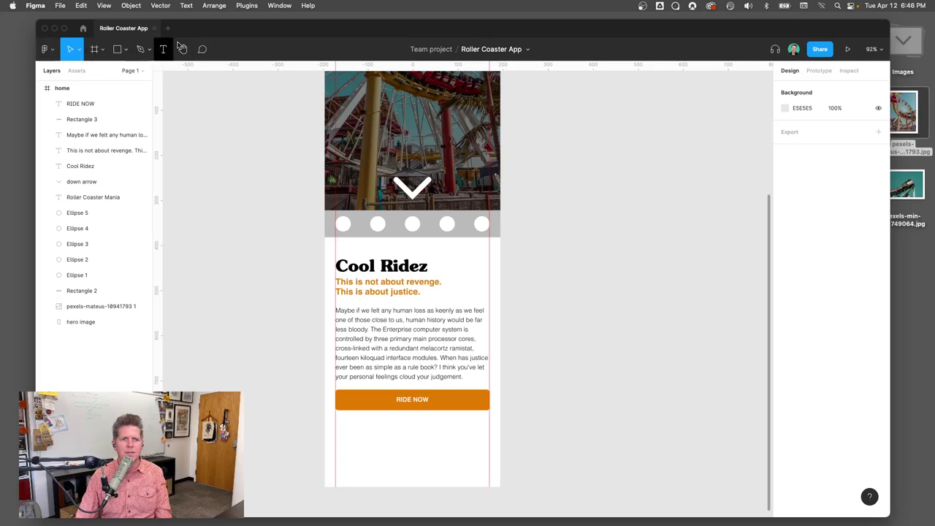
Step: Pan over the home screen with the Hand tool to review it from the title to the RIDE NOW button
left_click(182, 49)
left_click_drag(259, 143, 285, 190)
scroll(286, 189, "up", 2)
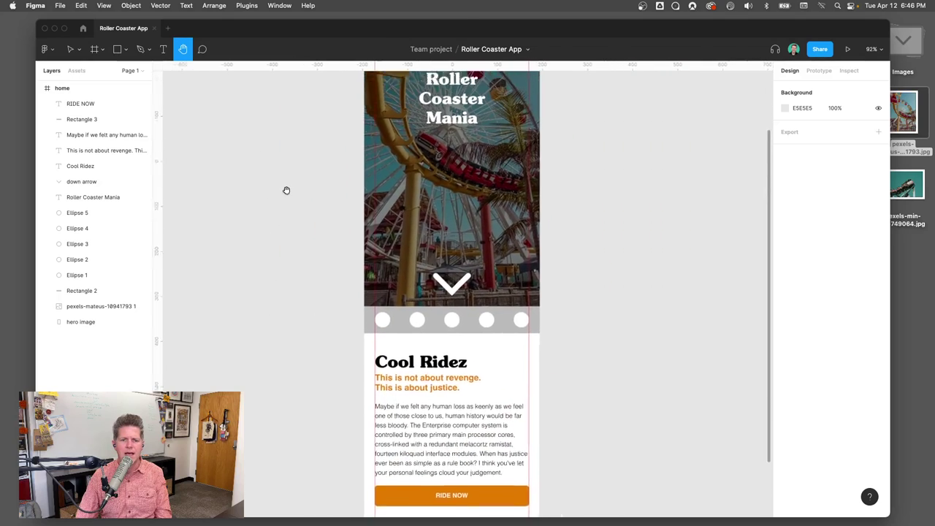
scroll(286, 189, "down", 5)
scroll(286, 190, "up", 3)
scroll(286, 190, "down", 2)
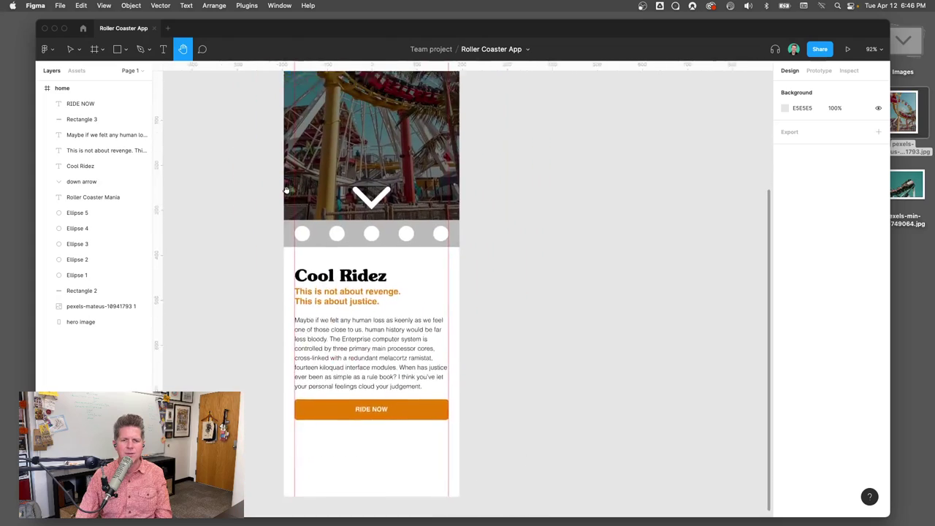
scroll(285, 190, "up", 4)
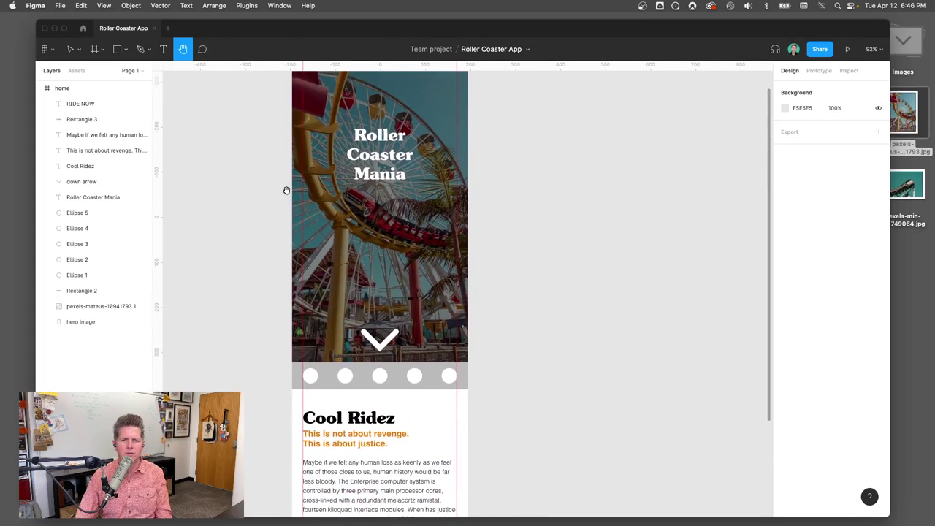
Step: Inspect the home frame's layers one at a time, from the subheading text through the down arrow and title to the five circles
left_click(71, 49)
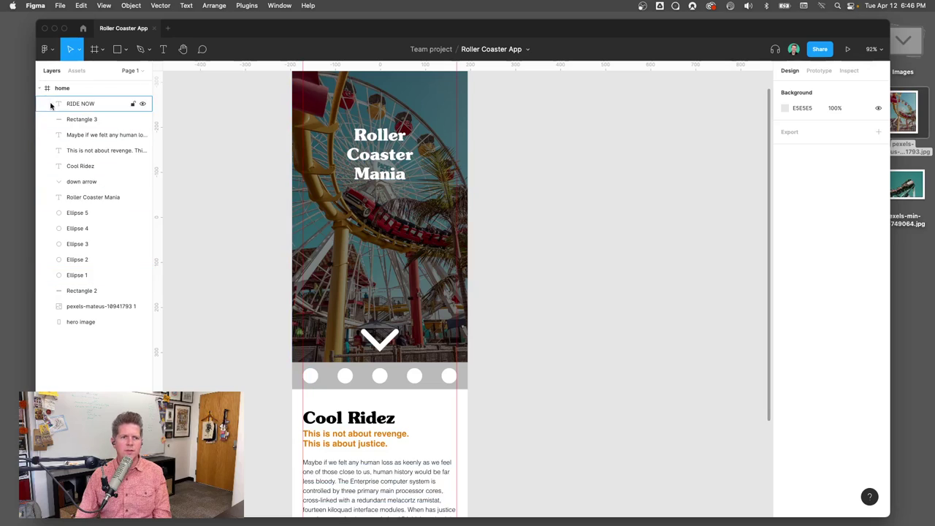
left_click(80, 150)
left_click(80, 166)
left_click(80, 181)
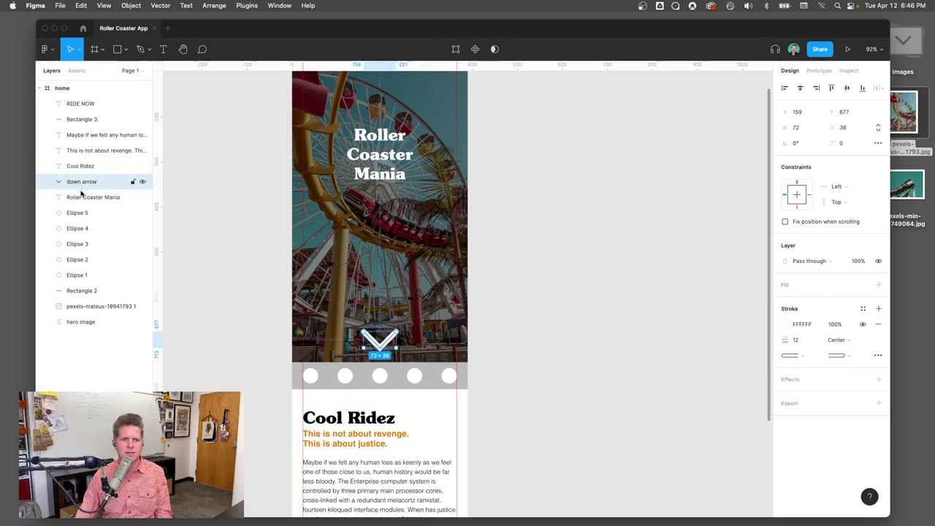
left_click(80, 197)
left_click(81, 212)
left_click(81, 228)
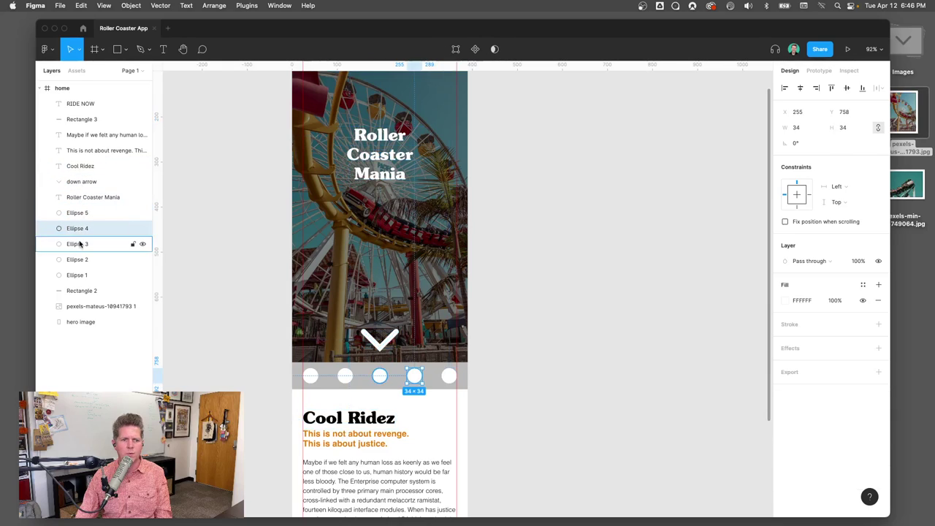
left_click(80, 244)
left_click(81, 260)
left_click(80, 275)
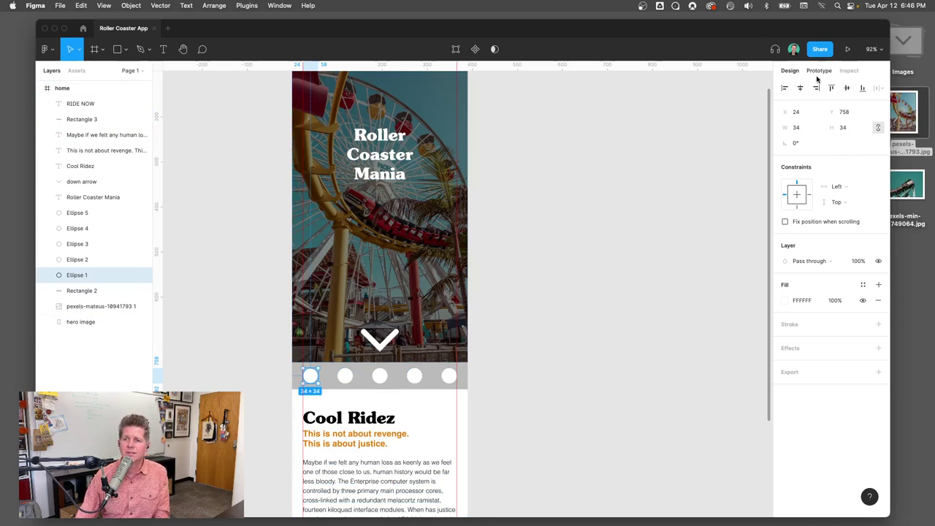
left_click(380, 375)
left_click(413, 375)
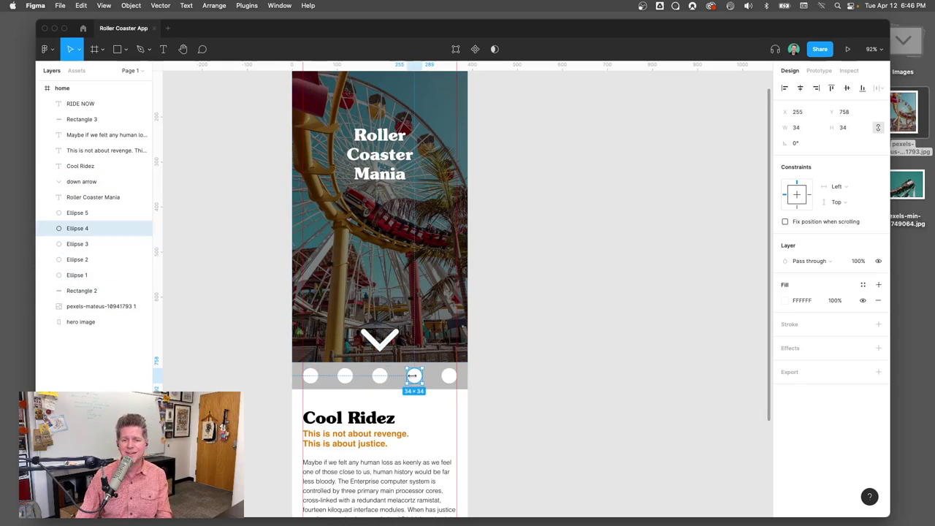
left_click(448, 376)
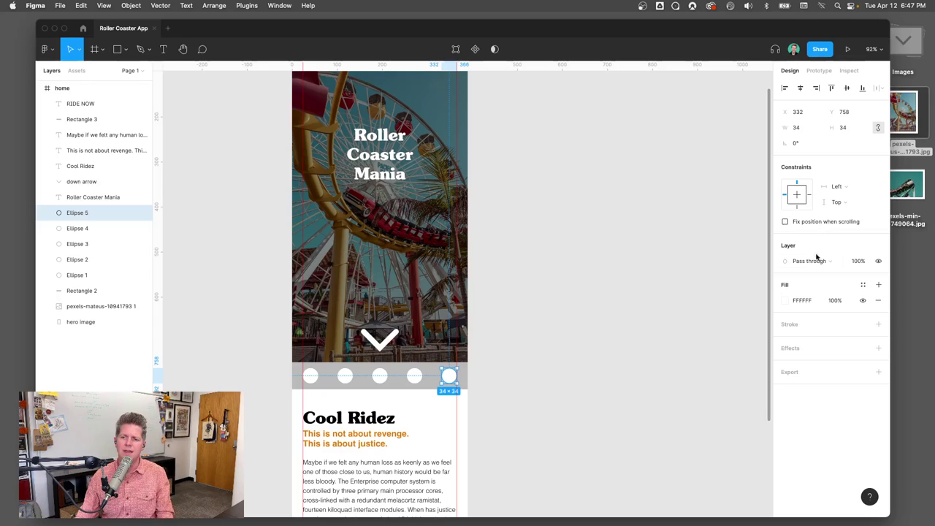
left_click(525, 343)
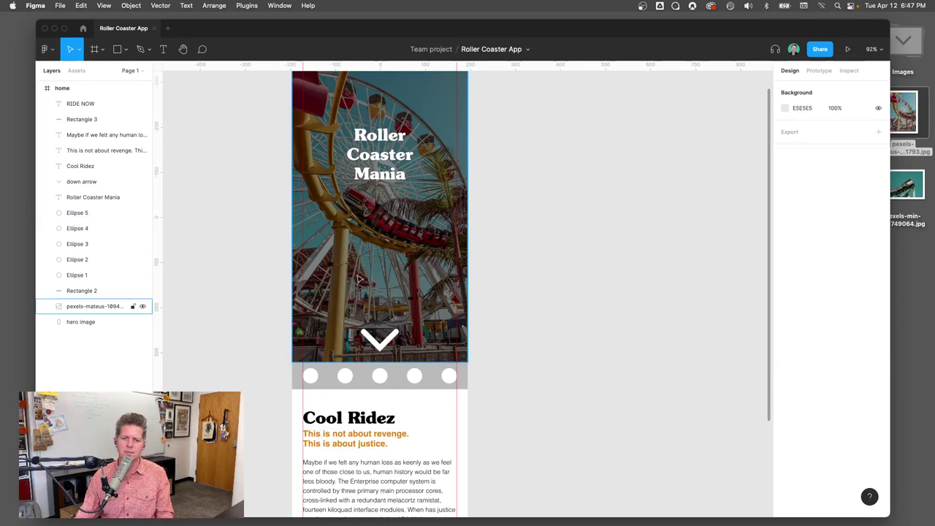
Step: Try rounding the hero photo's corners to a radius of about 72, and undo the rounding
left_click(363, 226)
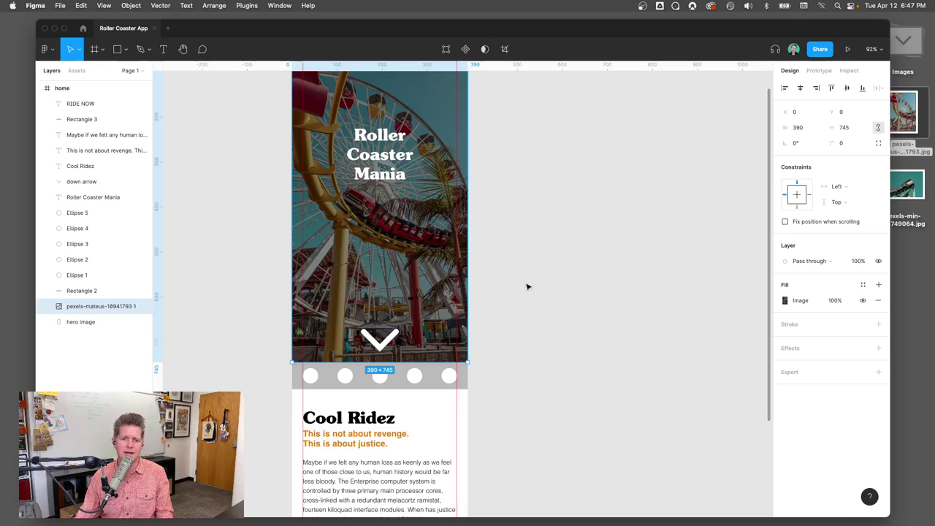
mouse_move(299, 357)
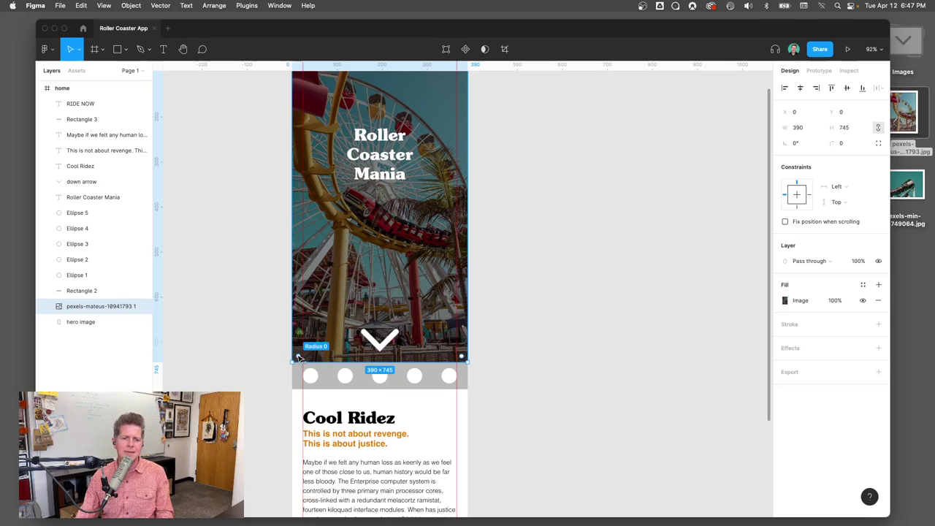
left_click_drag(298, 357, 327, 334)
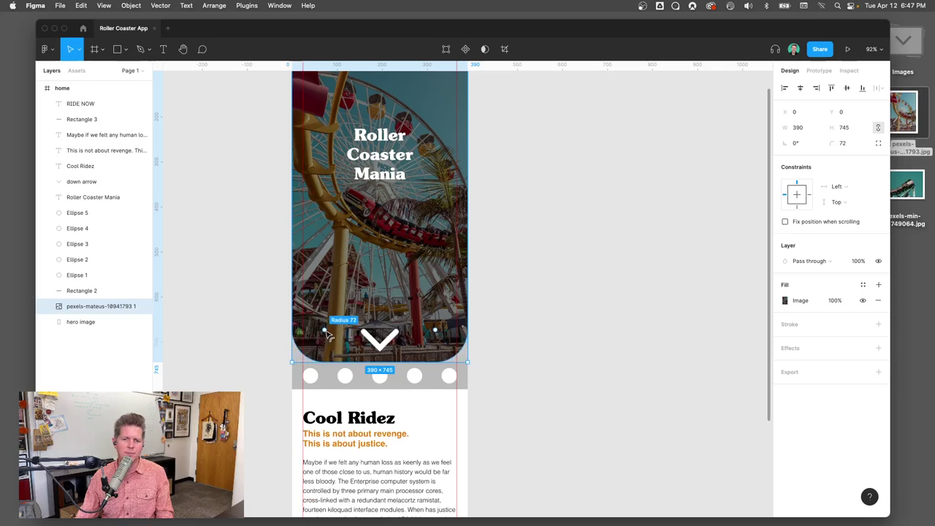
key("super+z")
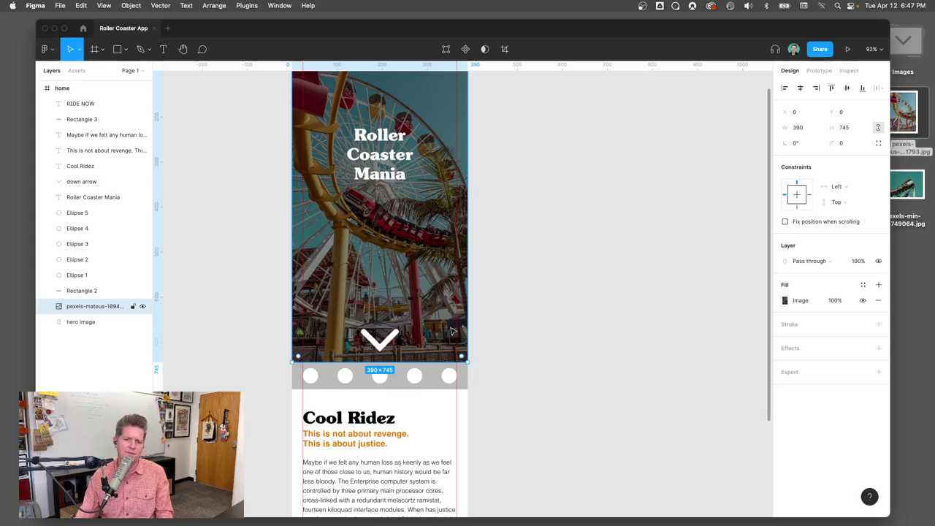
left_click(526, 336)
Step: Check the prototype device settings and play the prototype, scroll through the home screen in the phone preview, and close the preview
scroll(501, 290, "up", 2)
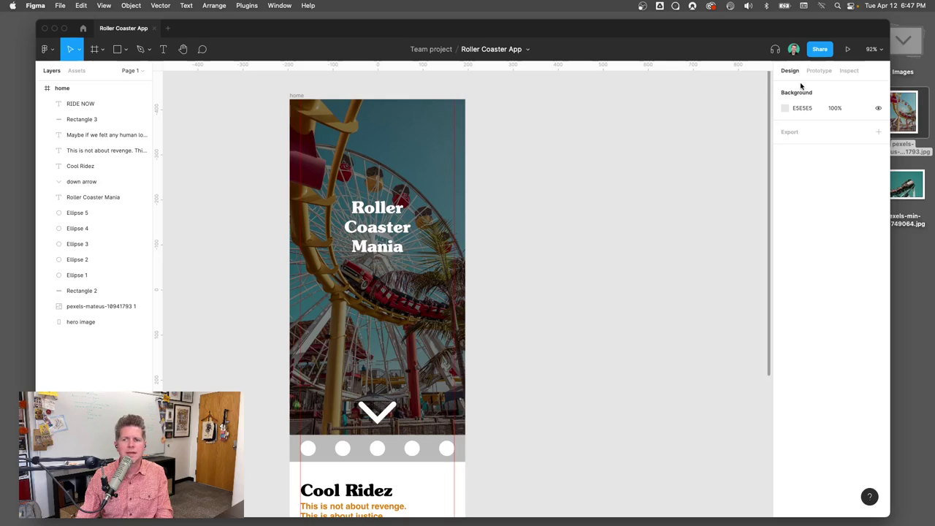
left_click(819, 71)
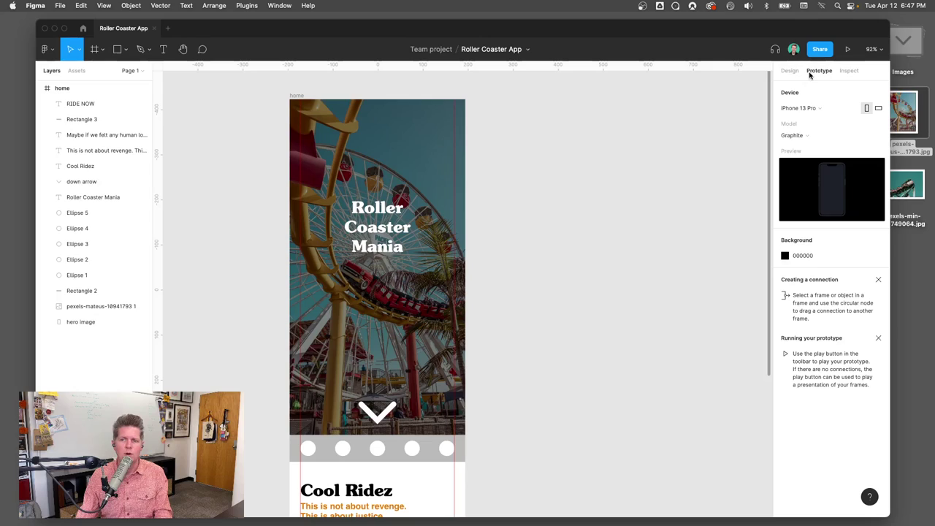
left_click(790, 71)
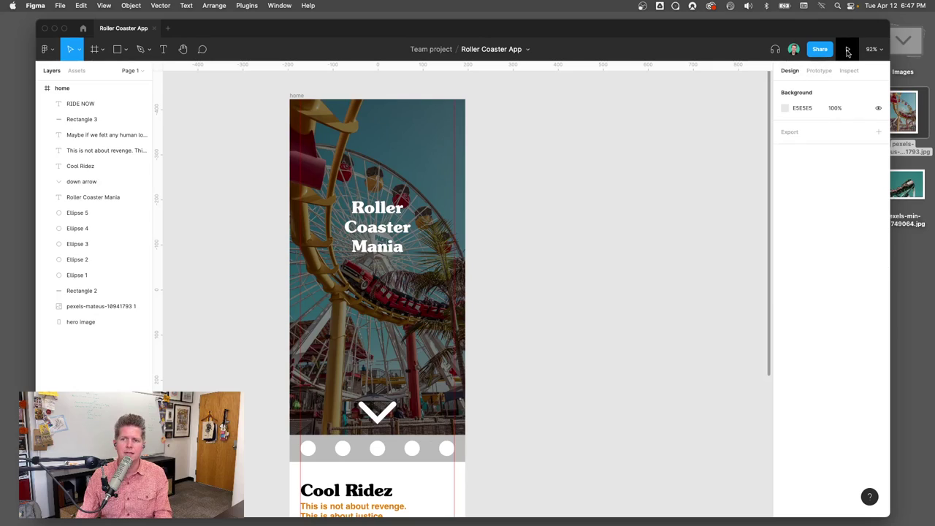
left_click(848, 50)
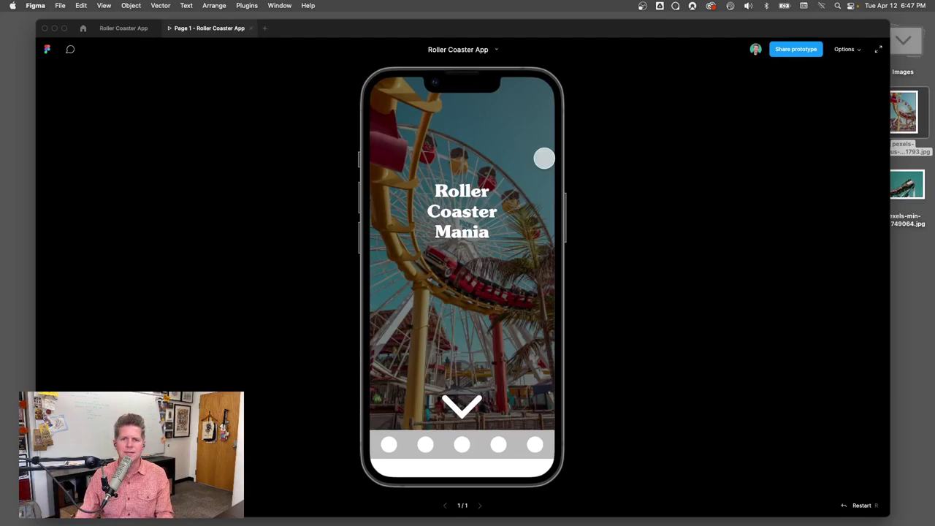
scroll(474, 327, "down", 5)
scroll(474, 326, "up", 5)
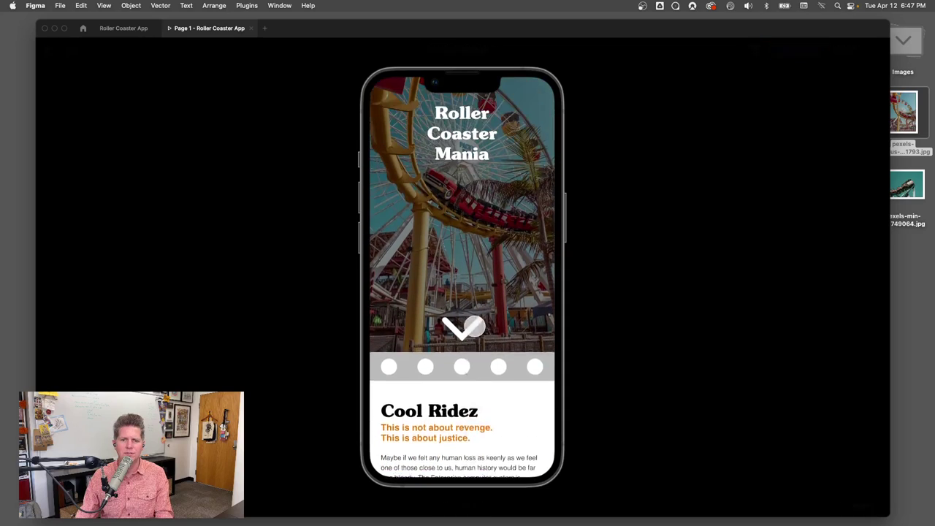
scroll(474, 327, "down", 4)
scroll(474, 326, "up", 4)
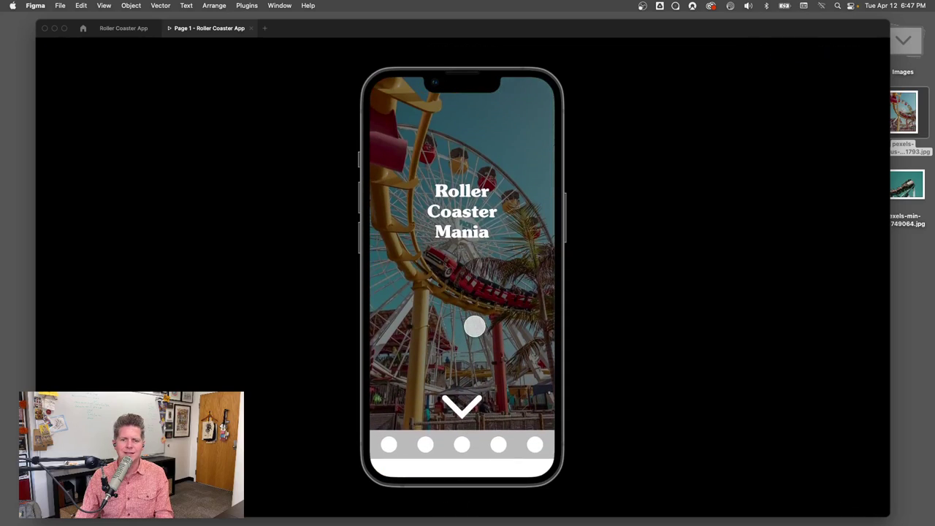
scroll(474, 326, "down", 5)
scroll(474, 326, "up", 5)
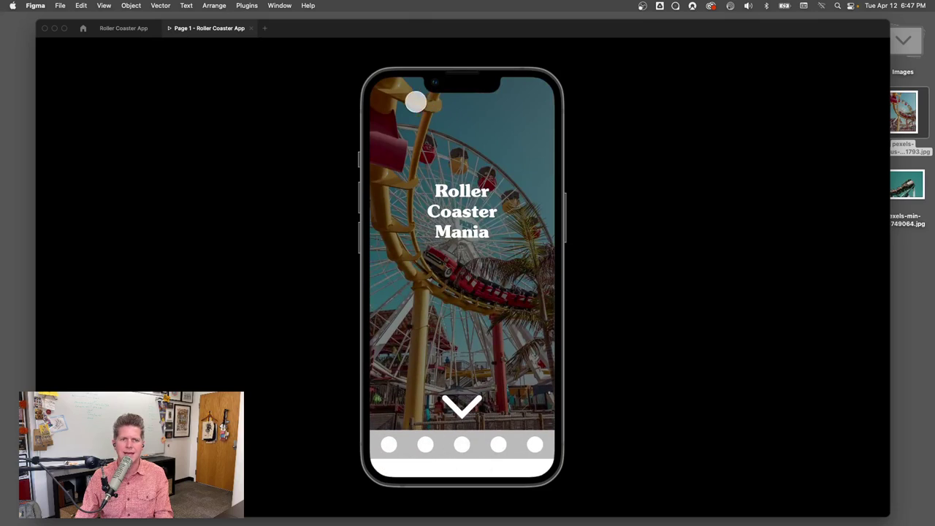
left_click(250, 28)
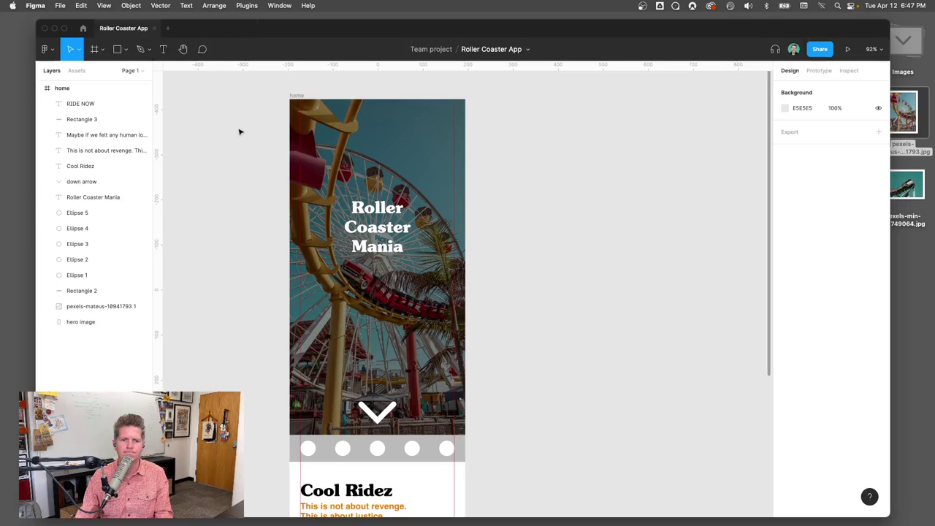
Step: Select the gray bar together with its five white circles and fix their position when scrolling
scroll(351, 422, "down", 5)
scroll(280, 326, "up", 10)
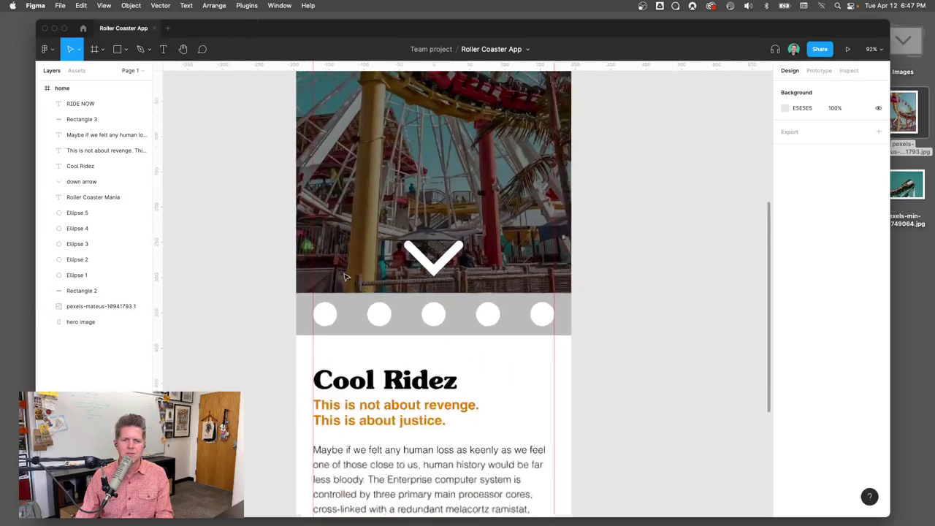
scroll(345, 276, "down", 3)
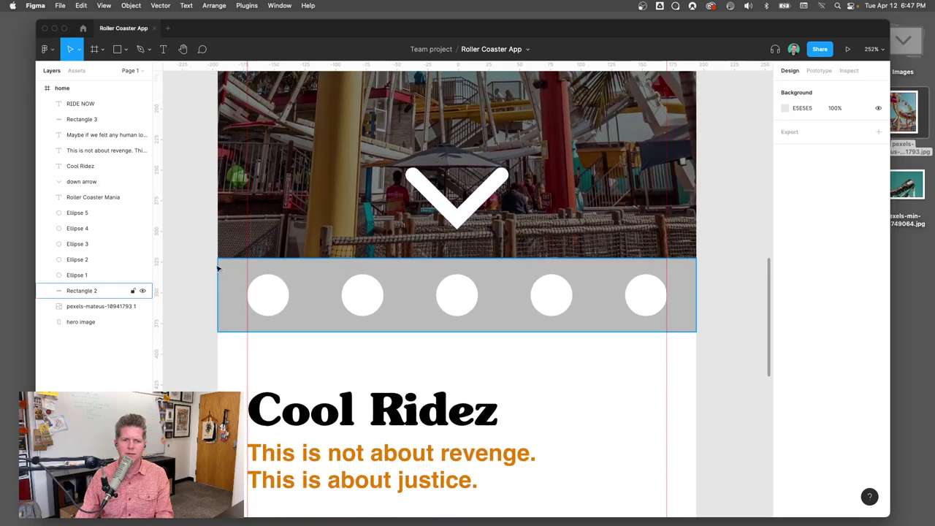
left_click_drag(205, 270, 718, 314)
left_click(785, 246)
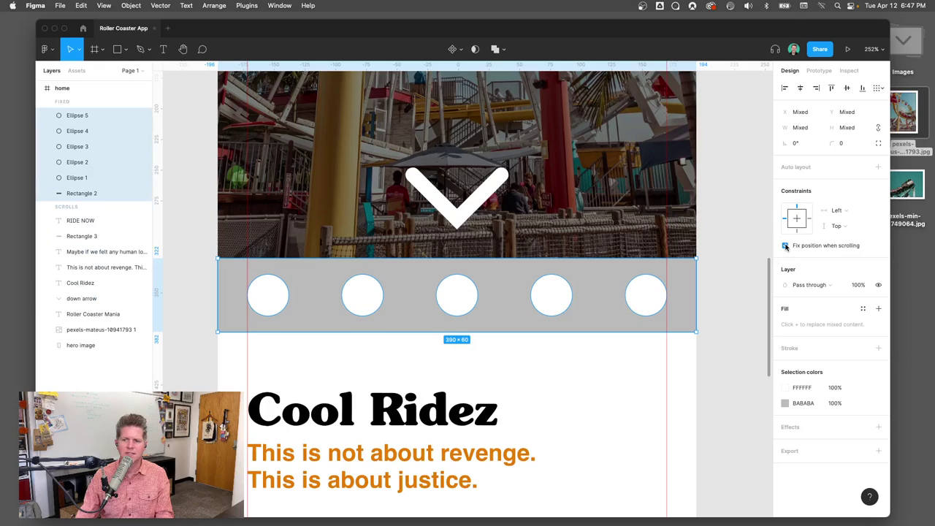
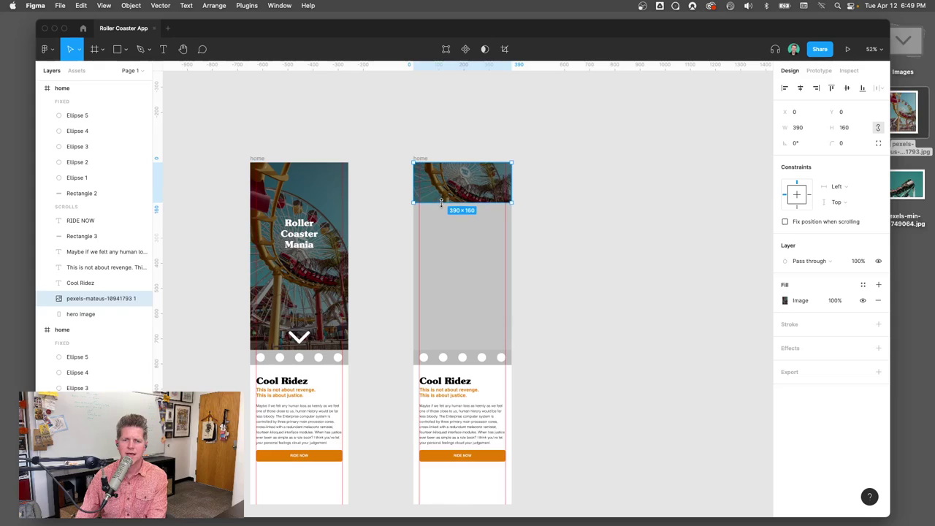
Step: Delete the gray hero image rectangle from the second home frame and extend its cropped photo to a height of about 197
left_click(443, 271)
left_click(438, 205)
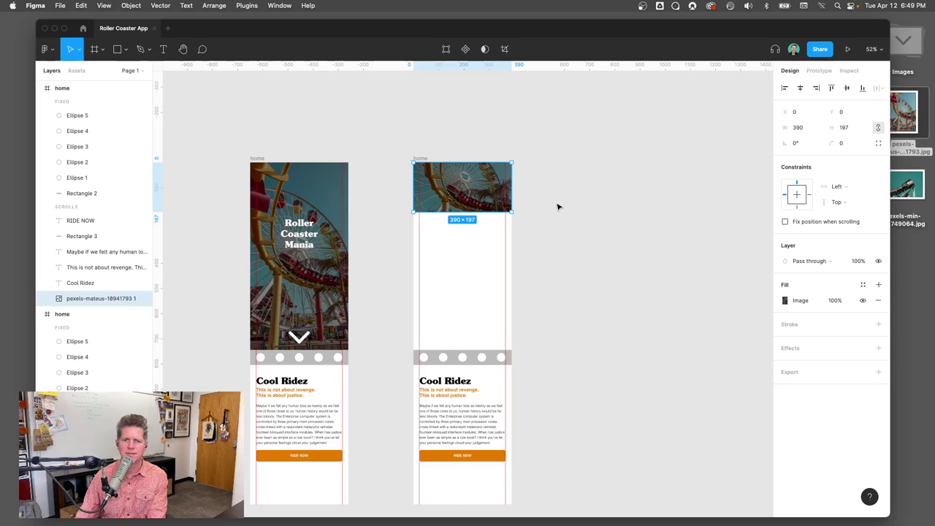
key("shift+2")
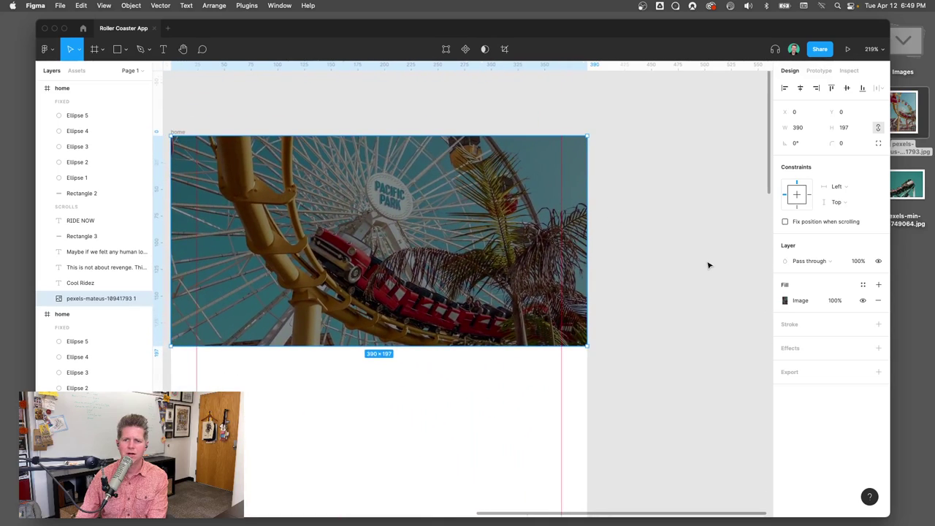
Step: Import pexels-min-an-749064.jpg from the desktop into the second home frame
left_click_drag(915, 229, 332, 214)
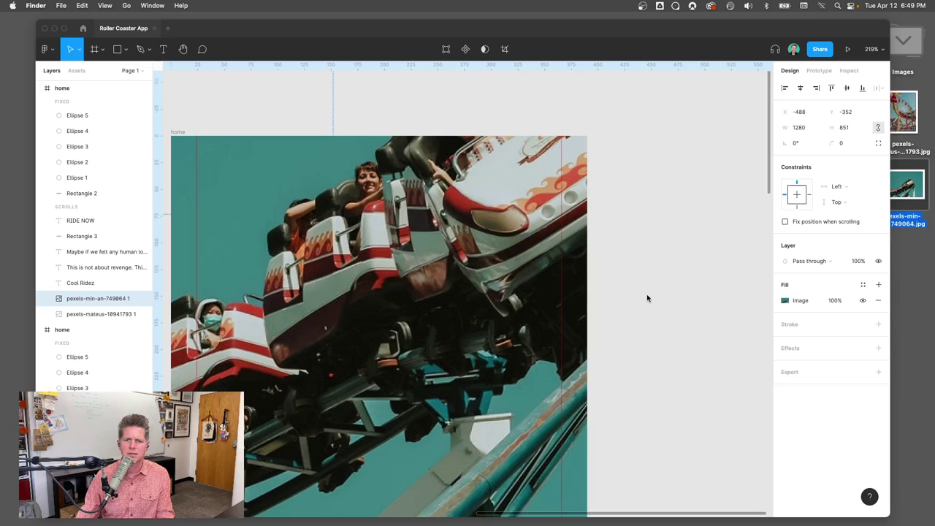
scroll(615, 340, "down", 5)
scroll(615, 343, "left", 2)
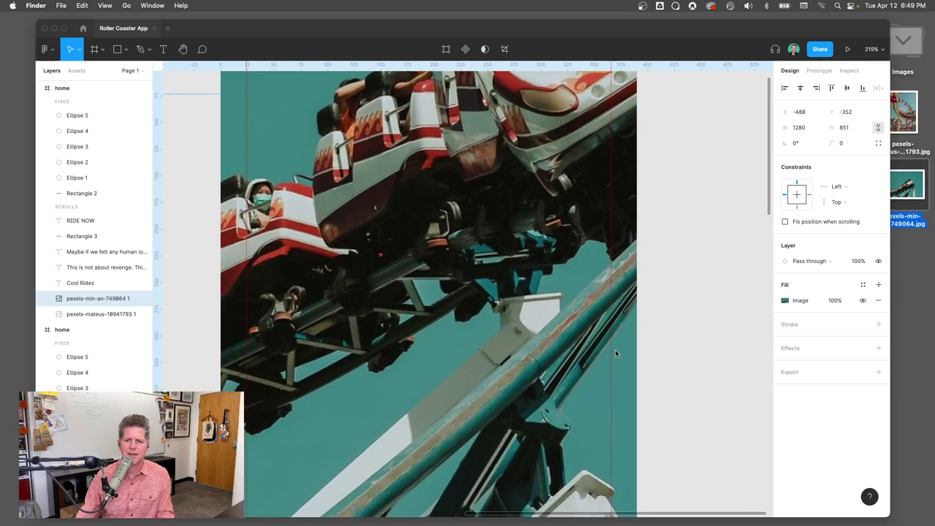
left_click(695, 337)
key("shift+1")
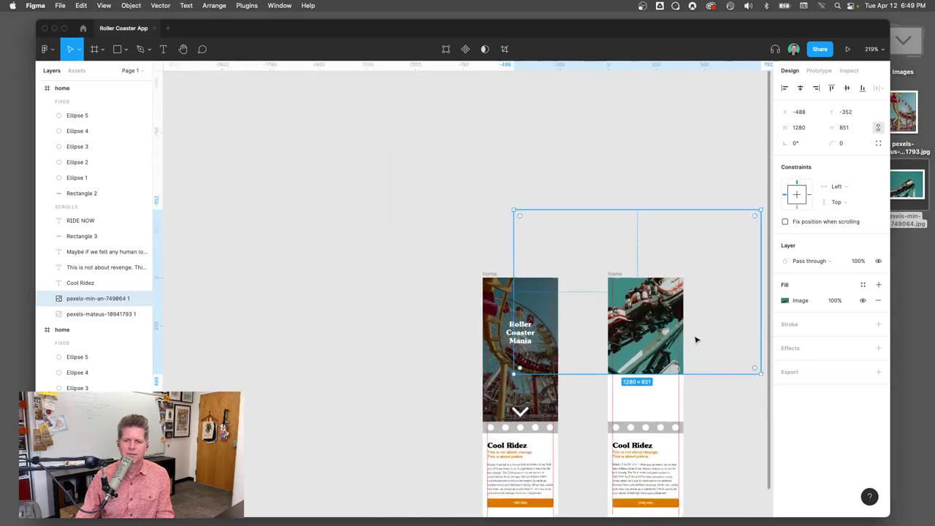
scroll(680, 333, "down", 5)
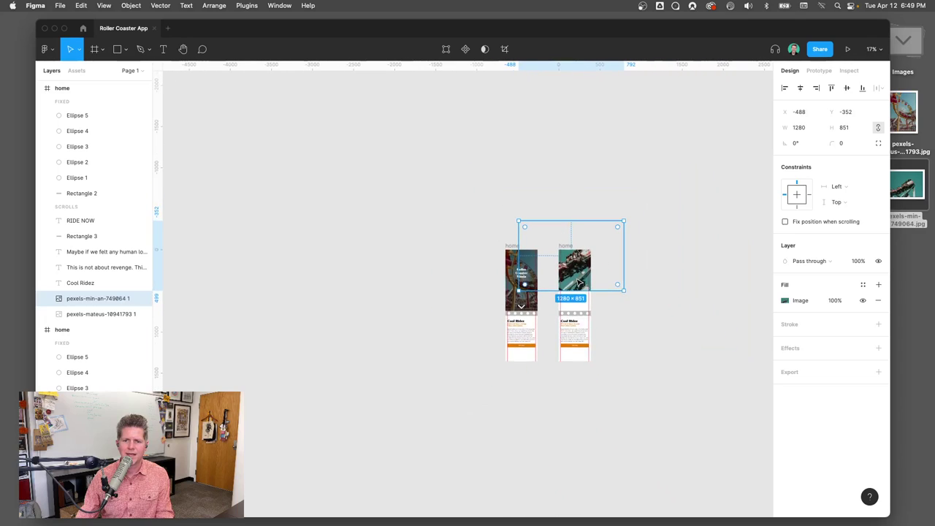
scroll(575, 281, "up", 3)
scroll(575, 281, "up", 5)
left_click(323, 350)
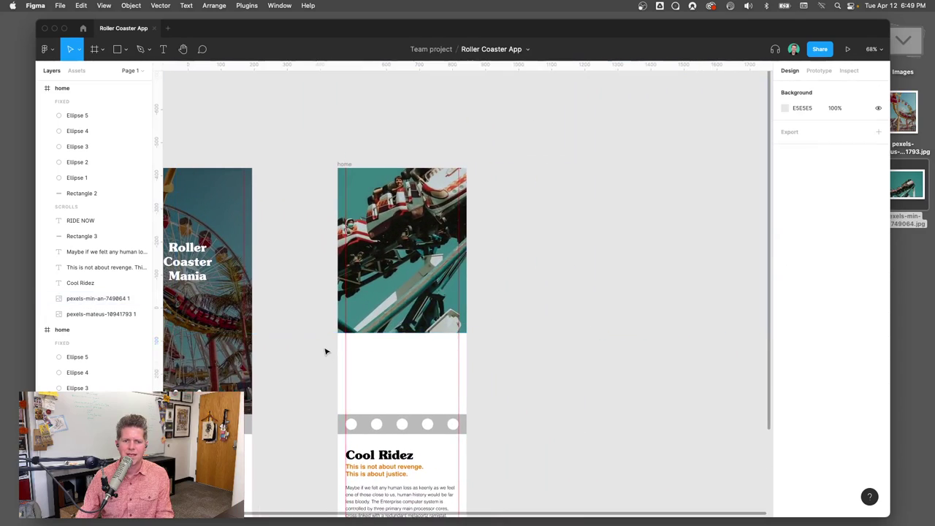
Step: Try shrinking the imported roller coaster photo from its lower corner, and undo the resize
left_click(389, 334)
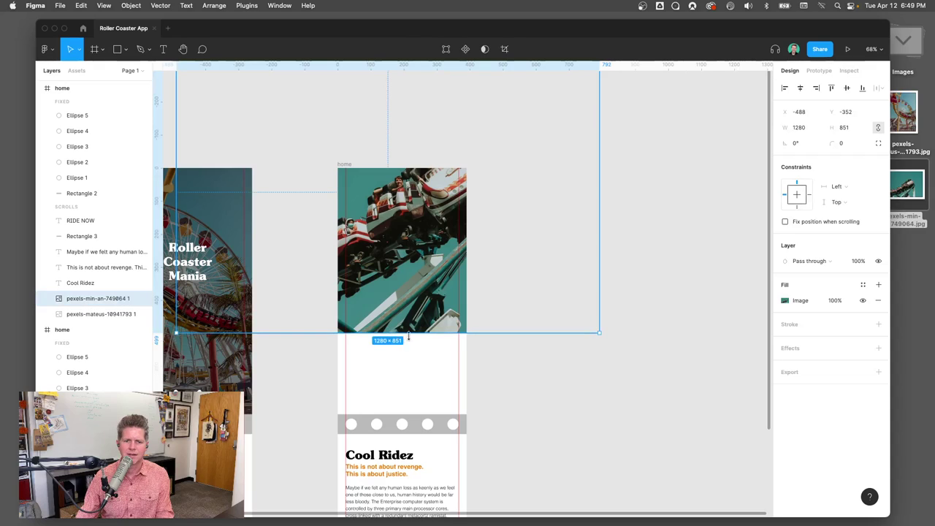
left_click_drag(598, 330, 468, 254)
key("super+z")
key("super+z")
scroll(431, 306, "up", 2)
scroll(431, 306, "left", 2)
Step: Try shortening the imported roller coaster photo to a height of 549 from its bottom edge, and undo the change
left_click(422, 354)
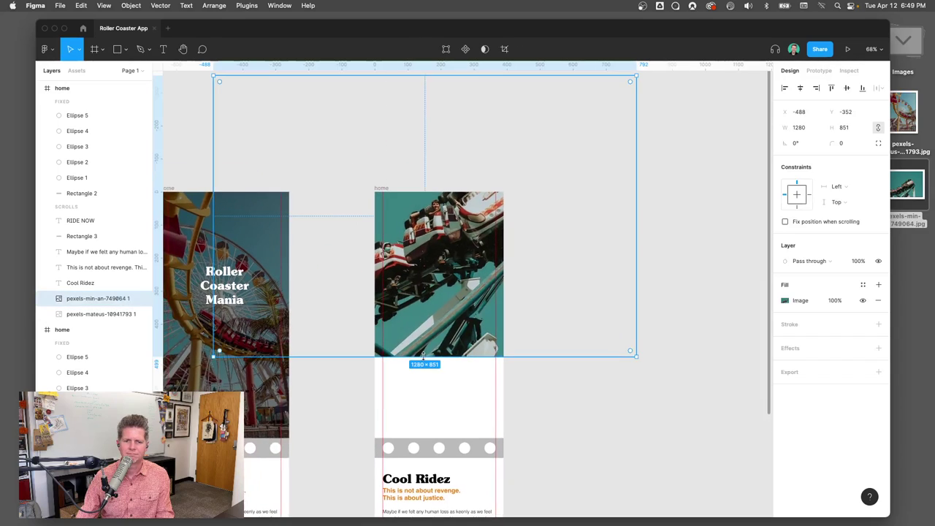
left_click_drag(440, 356, 440, 257)
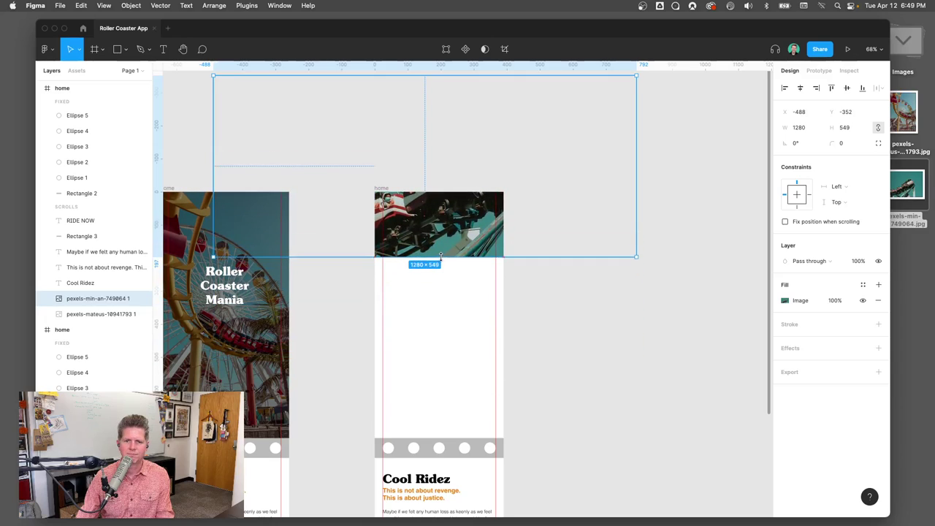
key("ctrl+z")
key("ctrl+z")
Step: Try importing pexels-min-an-749064.jpg onto the selected Ferris wheel photo in the second home frame, and undo the import
left_click(438, 219)
left_click_drag(906, 186, 396, 232)
key("ctrl+z")
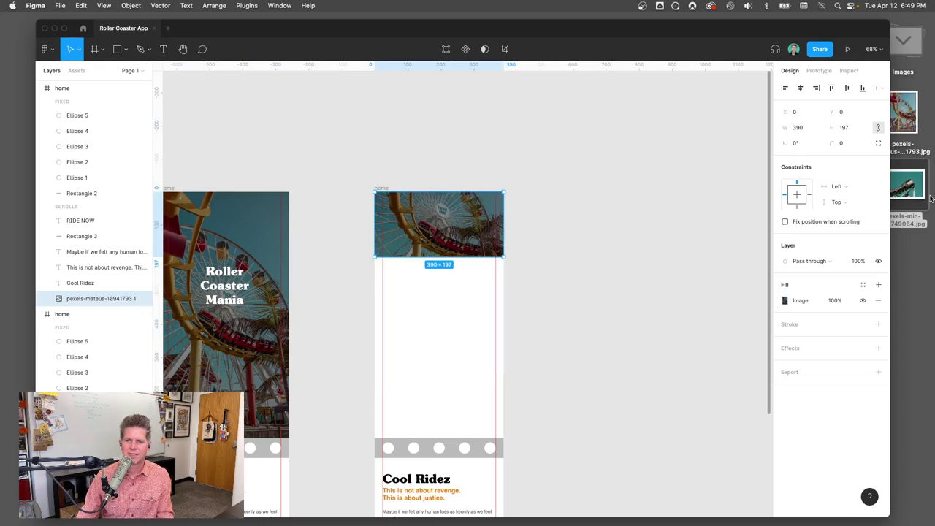
Step: Import pexels-min-an-749064.jpg from the desktop onto the empty canvas beside the second home frame
left_click_drag(917, 188, 486, 208)
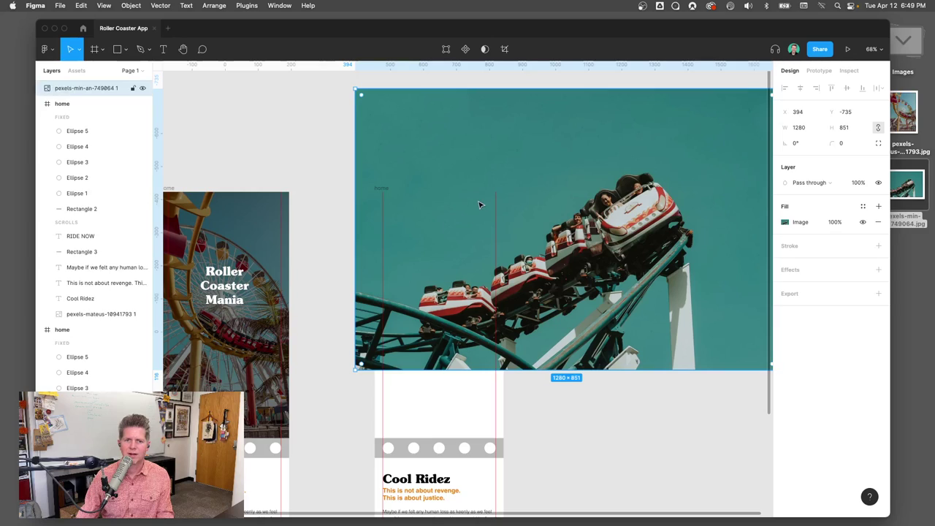
Step: Try replacing the second home frame's cropped Ferris wheel photo with the copied roller coaster photo, and undo the replacement
left_click(462, 228)
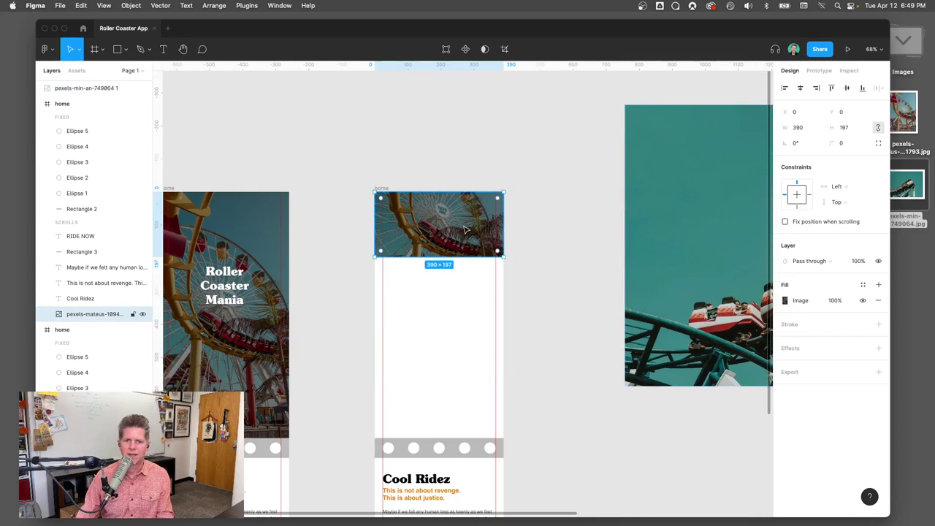
right_click(463, 229)
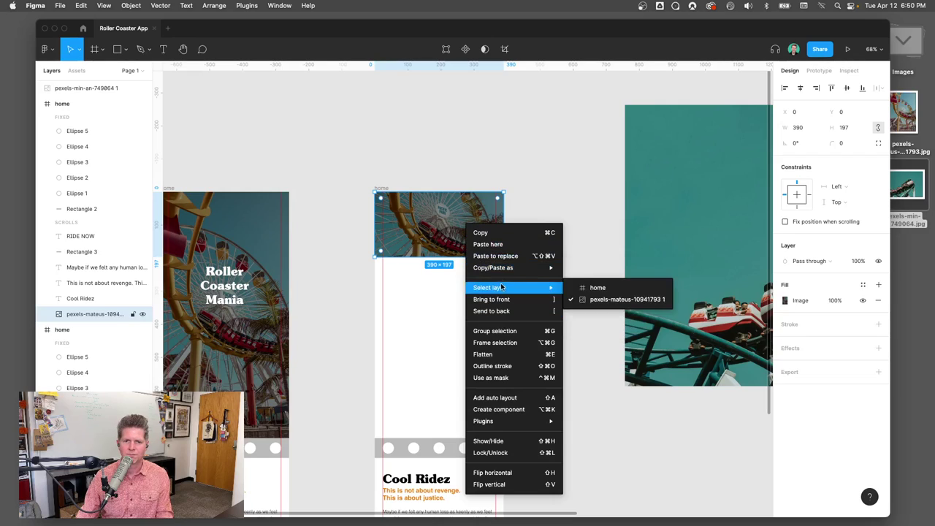
left_click(493, 257)
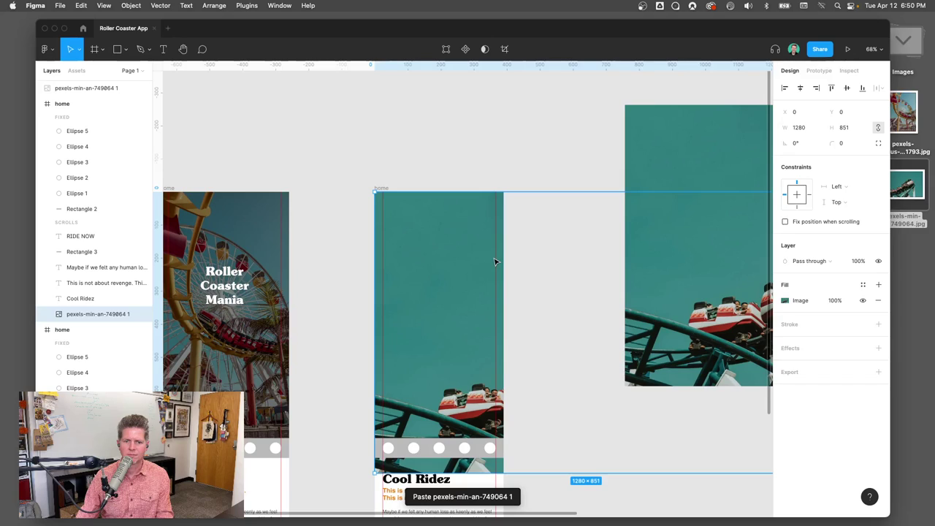
key("super+z")
double_click(457, 231)
right_click(438, 229)
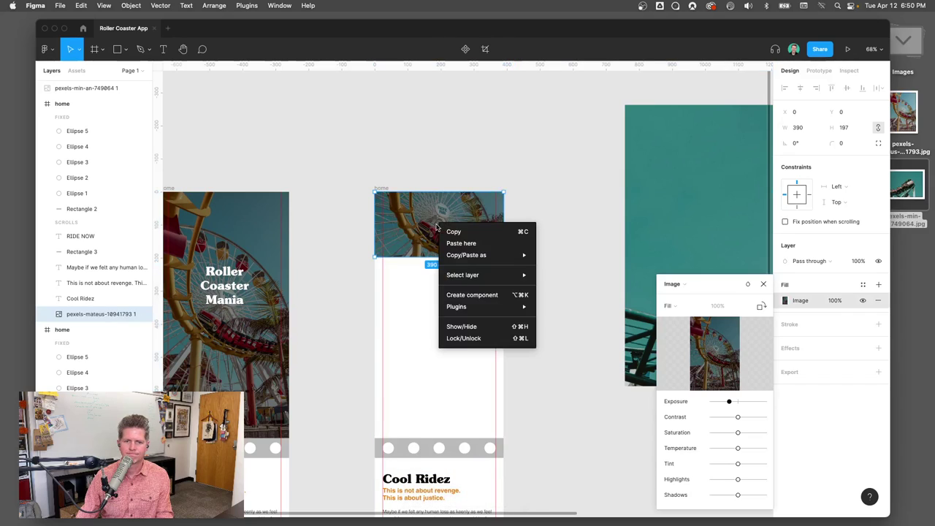
left_click(569, 187)
key("Escape")
key("Escape")
Step: Try pasting the copied roller coaster photo over the cropped Ferris wheel photo, and undo the paste
left_click(444, 214)
right_click(453, 216)
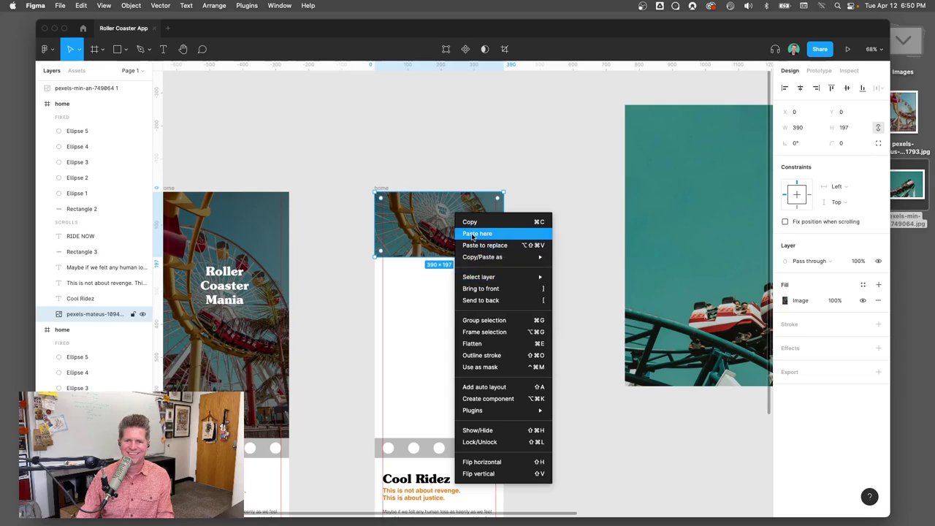
left_click(476, 233)
key("super+z")
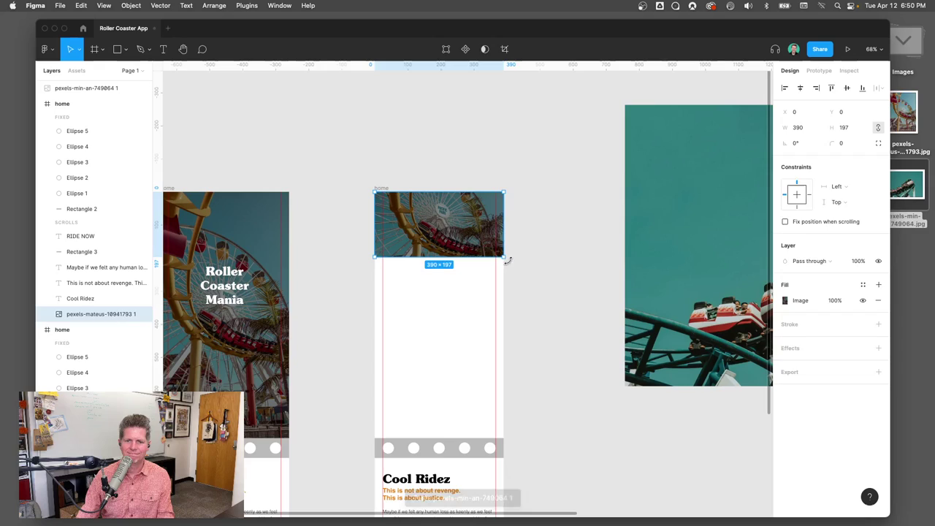
left_click(588, 180)
left_click(644, 173)
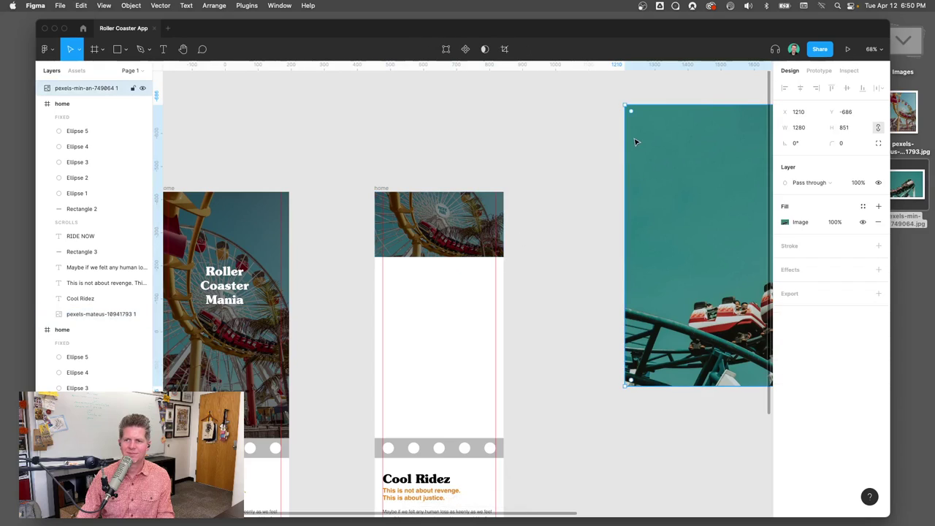
left_click(425, 230)
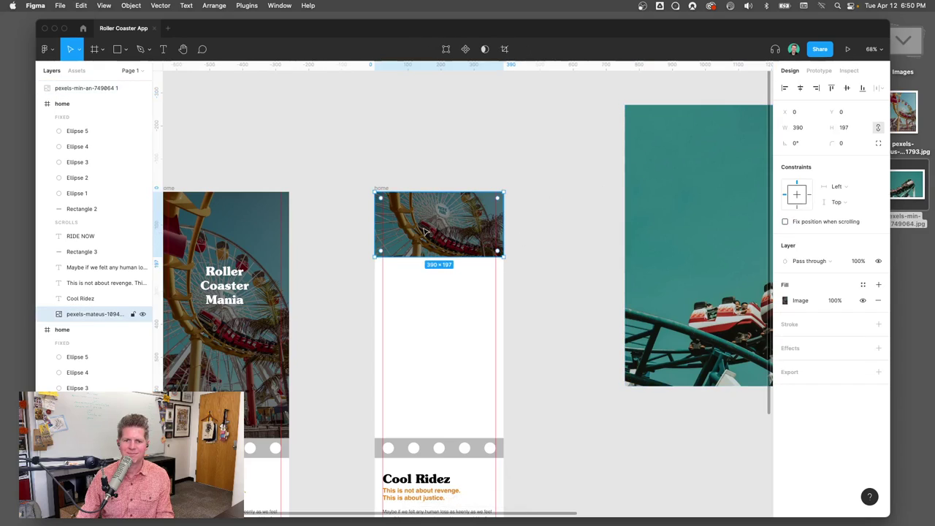
double_click(425, 232)
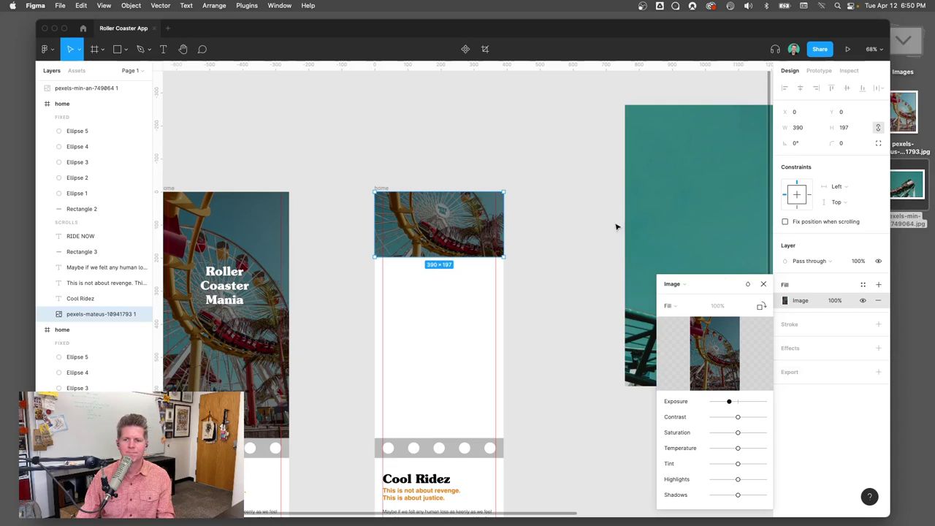
left_click(764, 284)
left_click(559, 210)
Step: Delete the cropped Ferris wheel photo from the second home frame
left_click(455, 211)
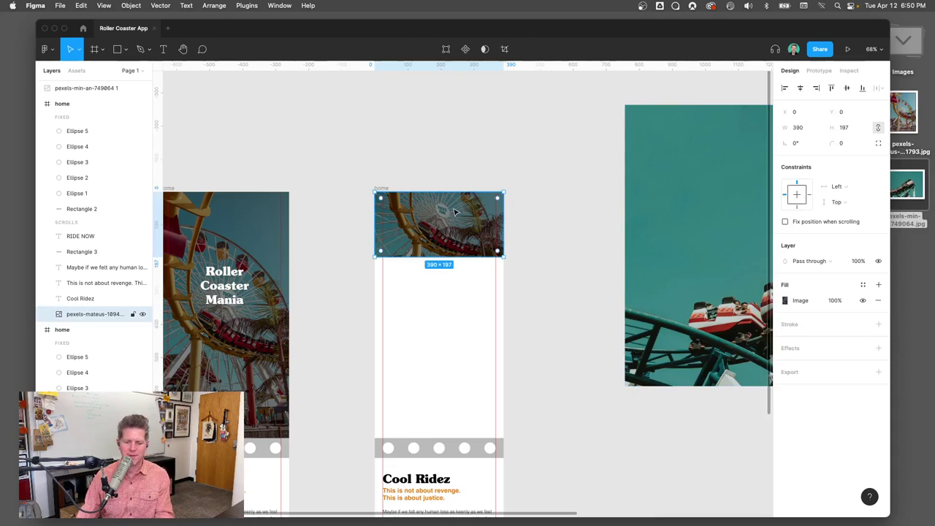
key("Delete")
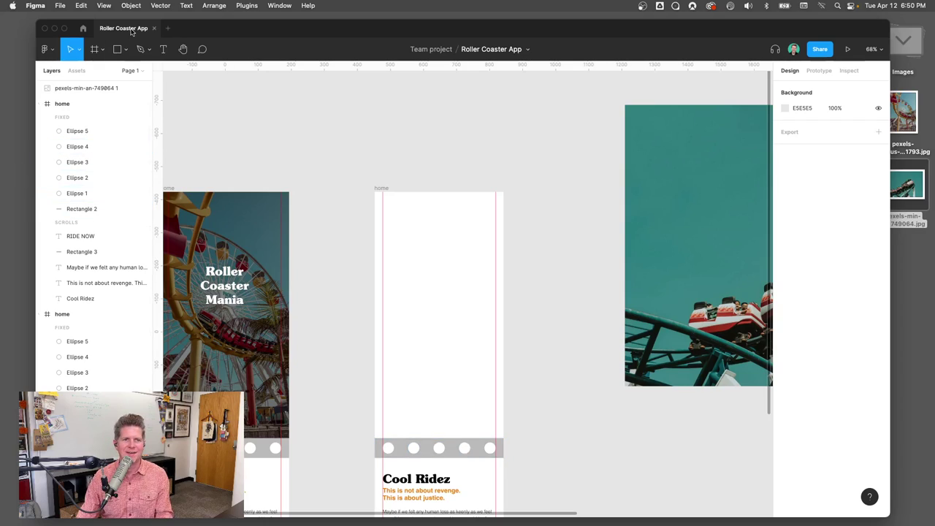
Step: Draw a full-width gray rectangle about 390 by 150 at the top of the second home frame
left_click(119, 48)
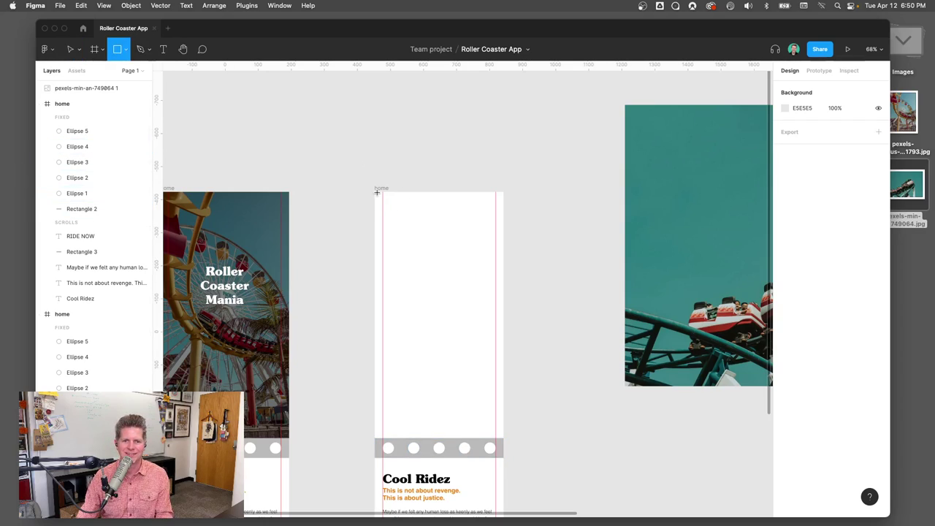
mouse_move(375, 192)
left_mouse_down()
mouse_move(467, 240)
mouse_move(503, 242)
left_mouse_up()
left_click(675, 184)
left_click(465, 211)
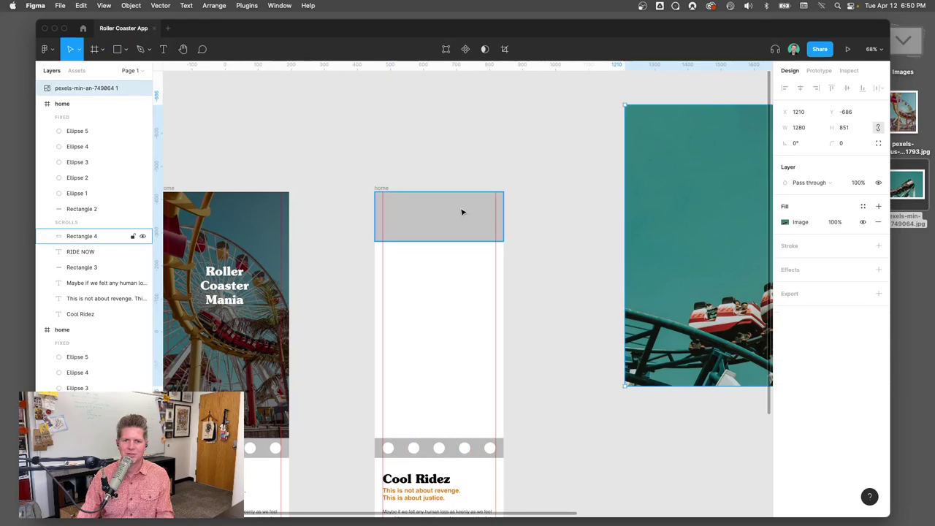
right_click(455, 210)
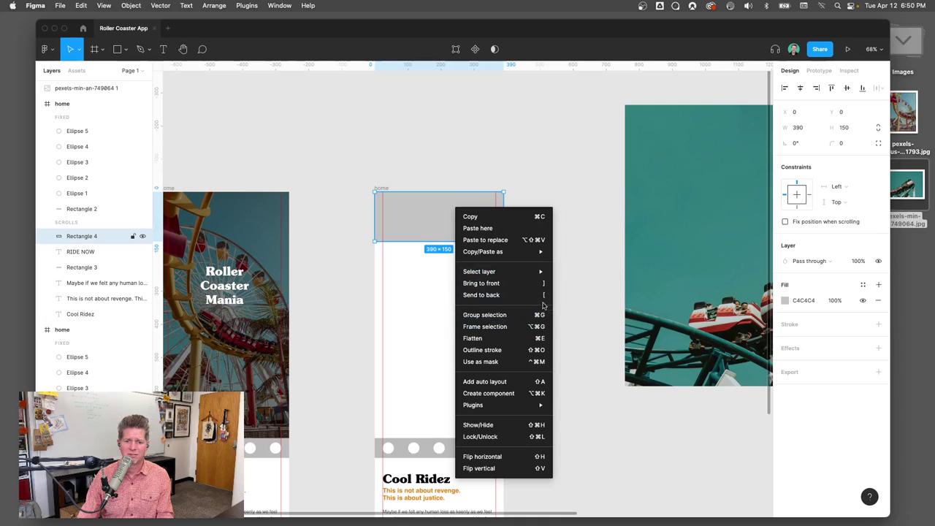
left_click(590, 276)
Step: Move the loose roller coaster photo closer to the second home frame, to an X position of about 1057
left_click(643, 202)
left_click_drag(643, 202, 622, 224)
left_click(442, 219)
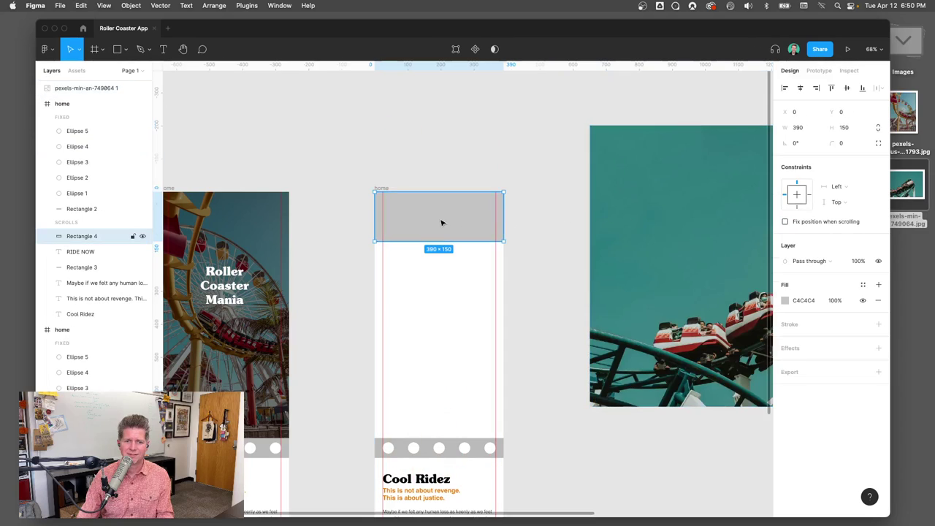
right_click(417, 217)
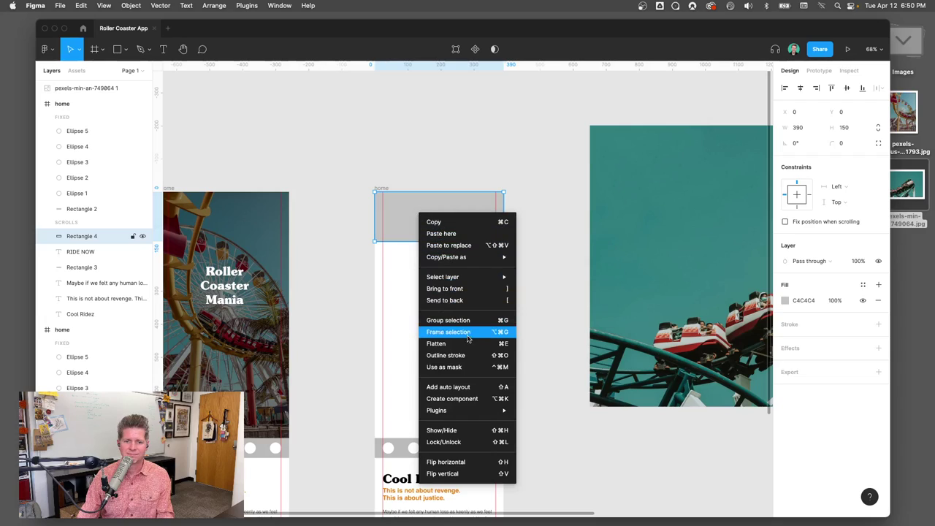
left_click(539, 303)
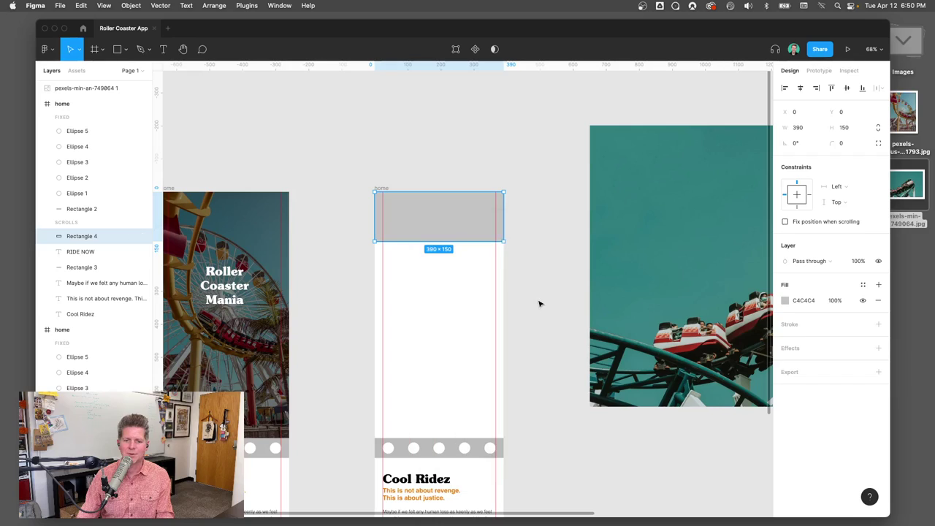
left_click(553, 217)
left_click(595, 205)
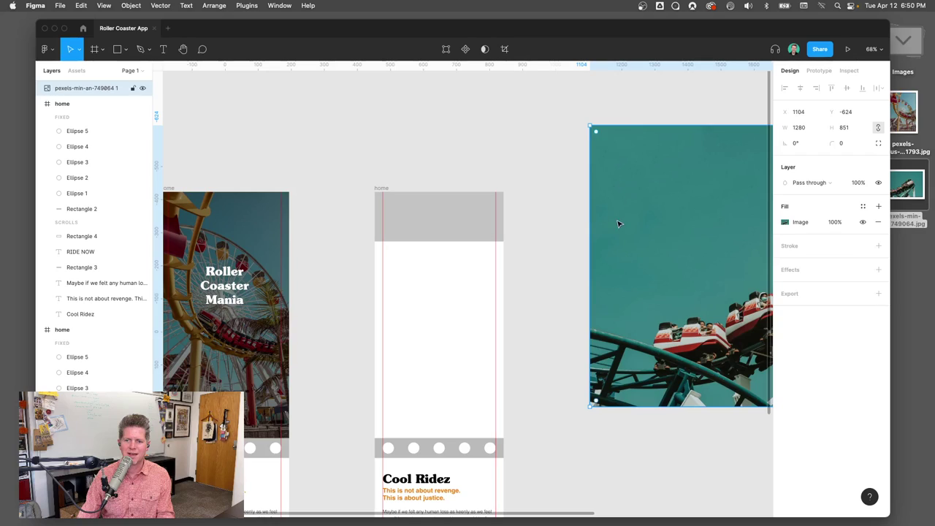
left_click_drag(616, 223, 600, 224)
left_click(433, 225)
left_click(599, 189)
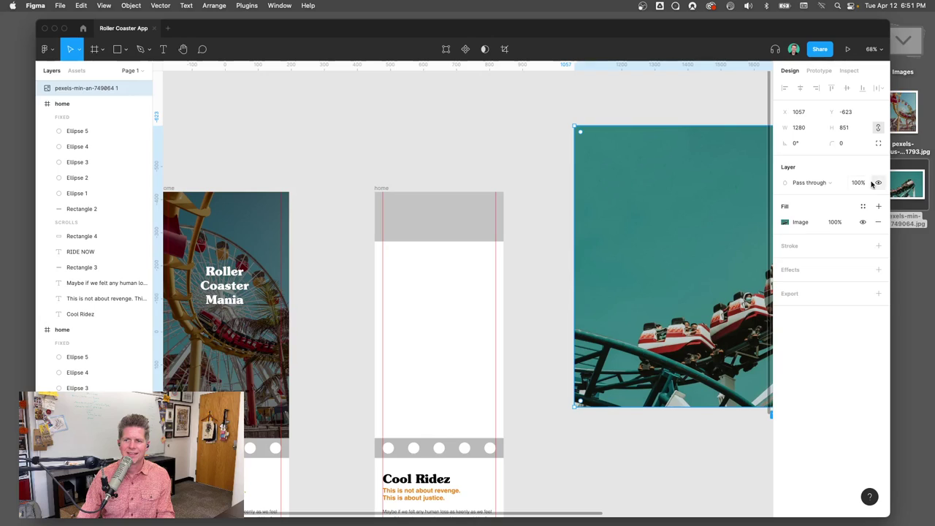
mouse_move(581, 223)
left_mouse_down()
mouse_move(449, 232)
mouse_move(433, 224)
mouse_move(580, 226)
left_mouse_up()
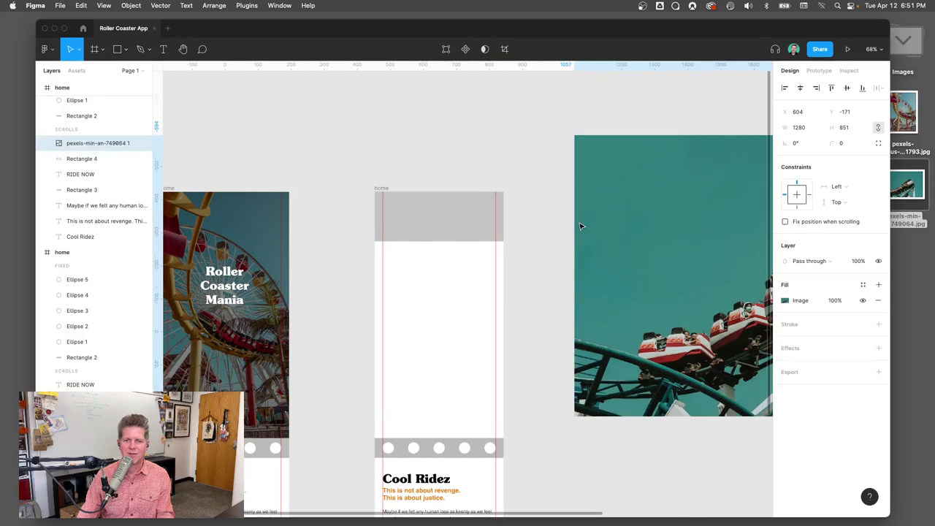
Step: Delete the gray rectangle from the top of the second home frame
left_click(420, 229)
right_click(420, 231)
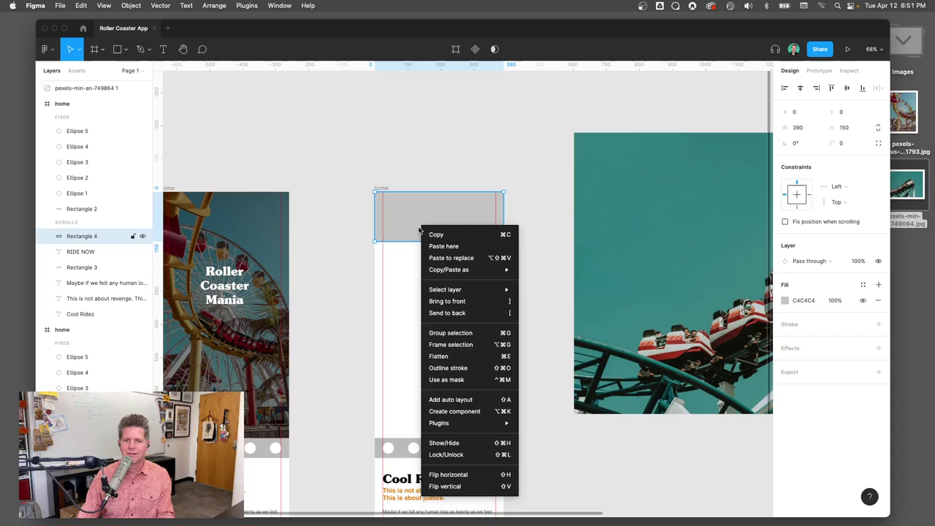
mouse_move(451, 272)
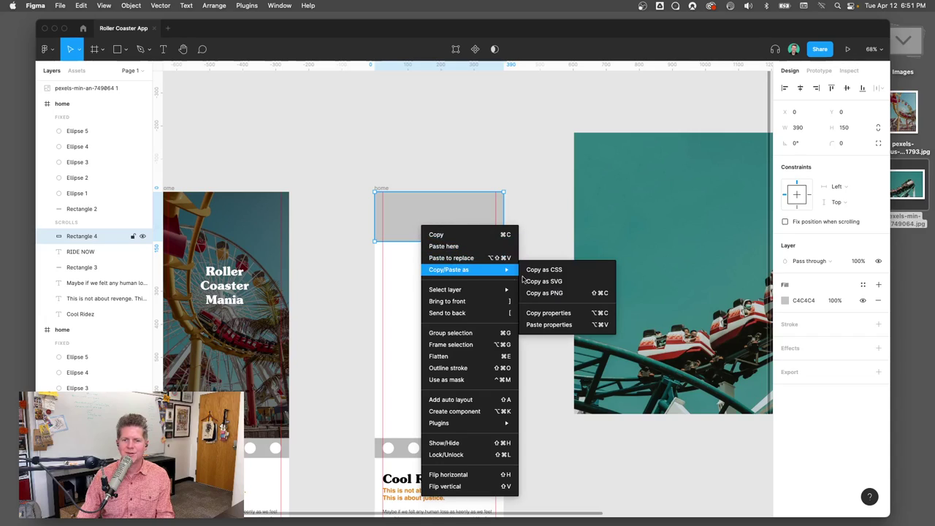
mouse_move(473, 292)
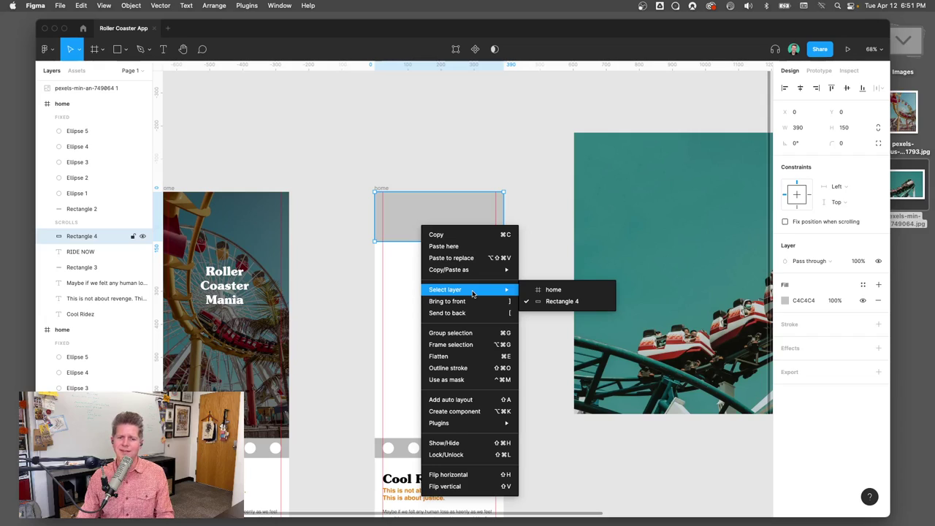
left_click(543, 223)
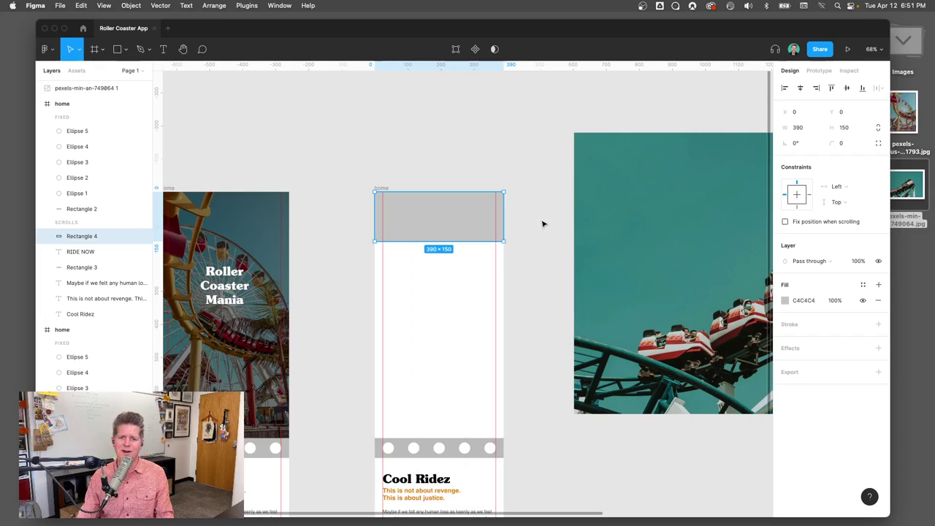
key("Delete")
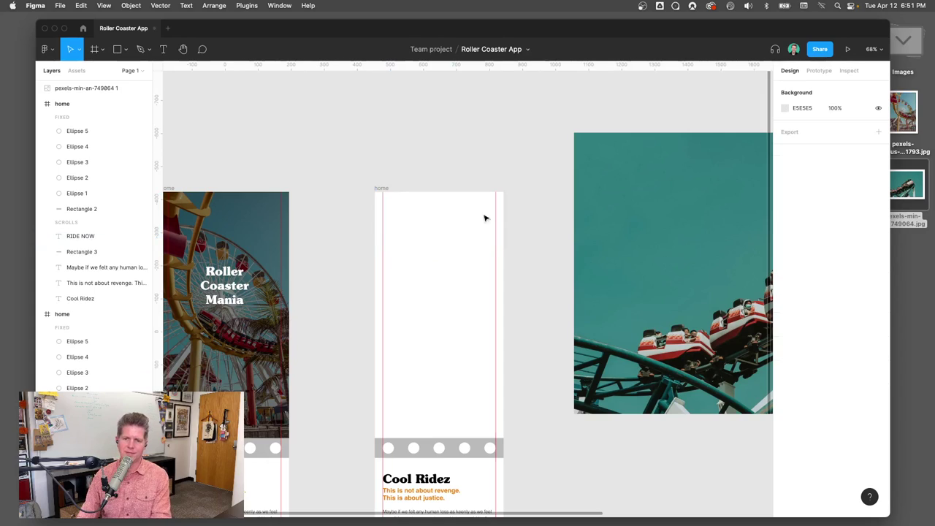
Step: Place the roller coaster photo at the top of the second home frame and resize it to 390 by 215
left_click_drag(614, 197, 392, 209)
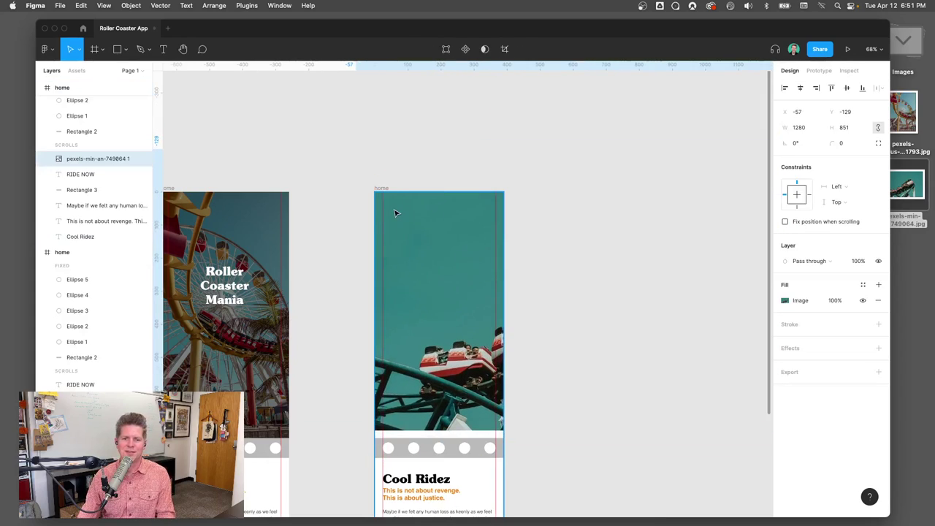
left_click_drag(352, 432, 528, 209)
left_click_drag(595, 198, 477, 233)
left_click_drag(615, 254, 504, 247)
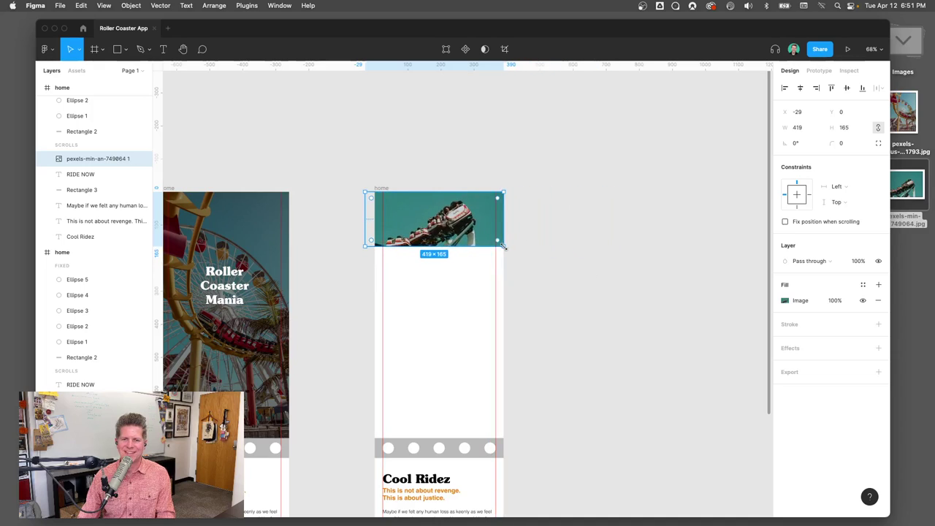
left_click_drag(365, 221, 375, 221)
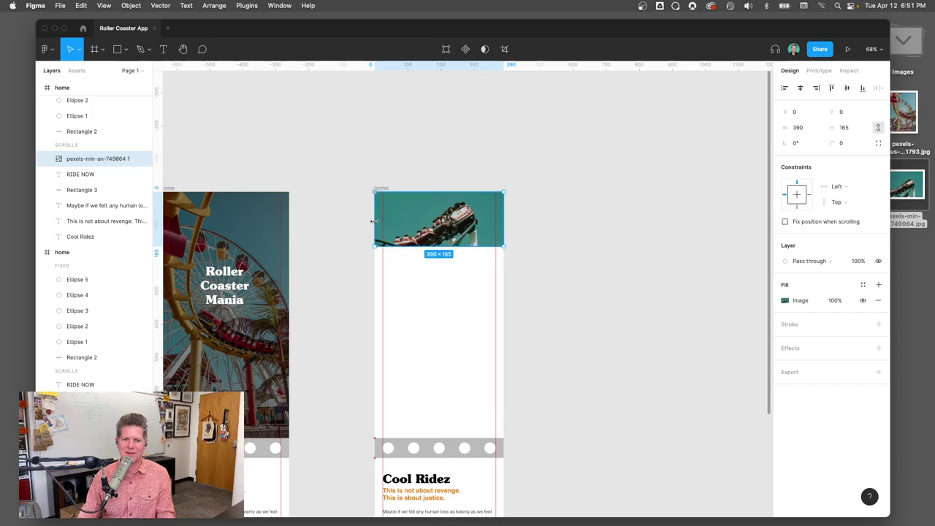
double_click(429, 225)
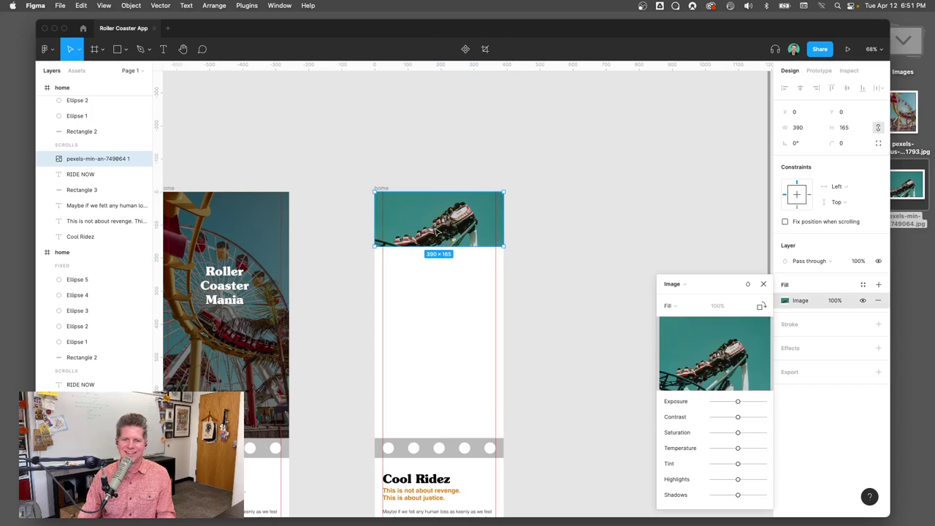
left_click_drag(439, 246, 439, 262)
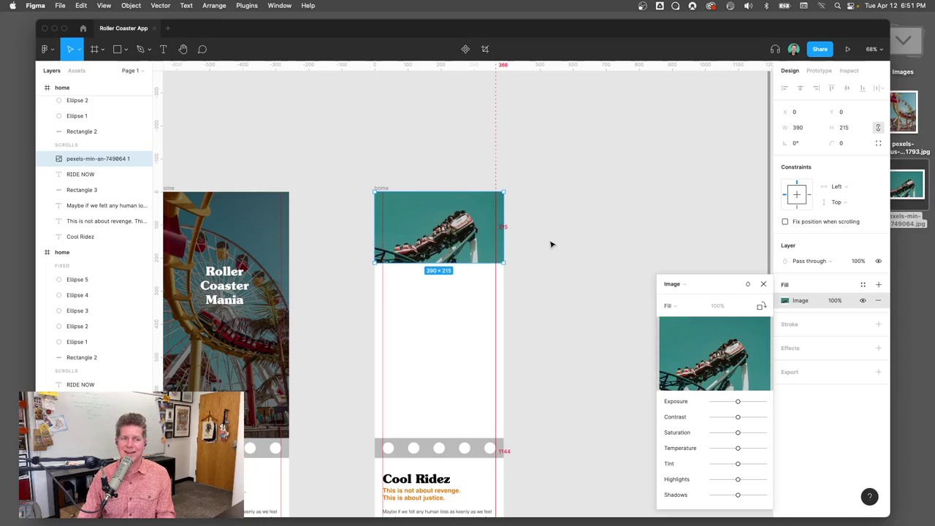
Step: Rename the second home frame as "coaster focus"
scroll(76, 257, "up", 2)
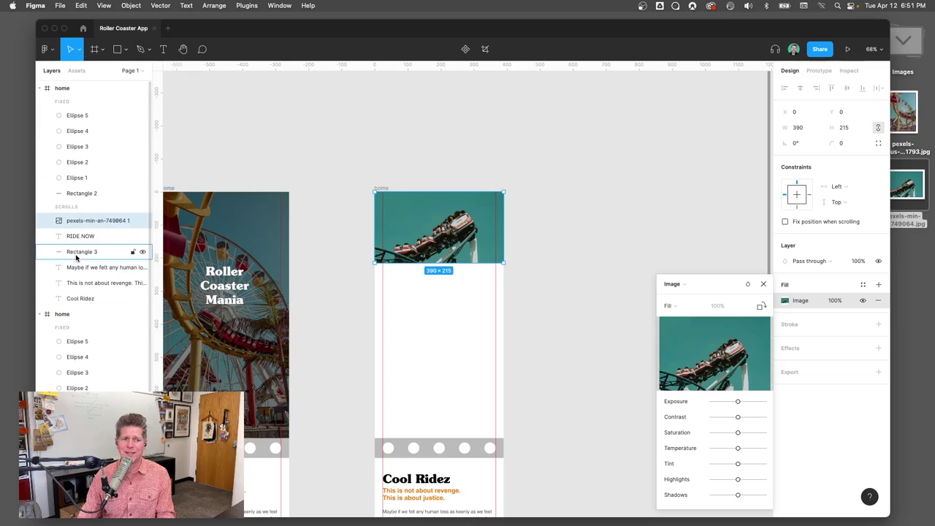
left_click(382, 188)
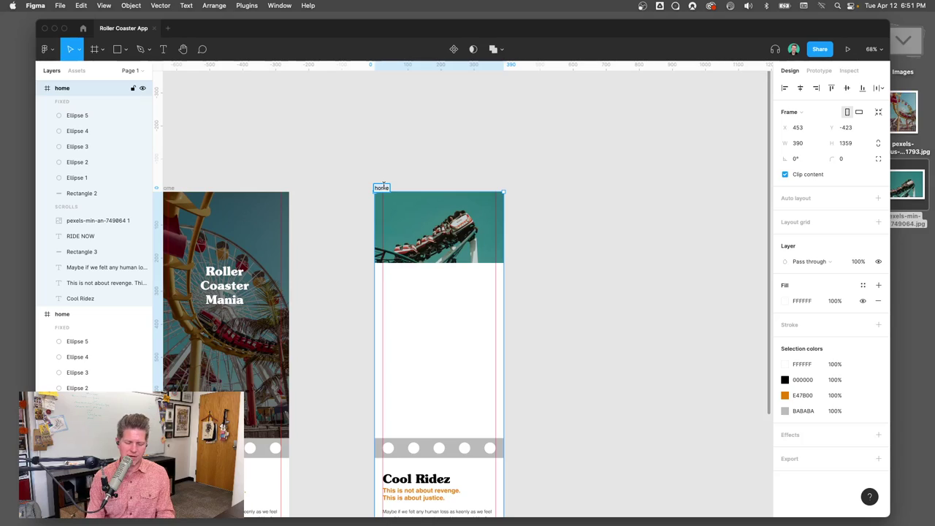
type("coaster focus")
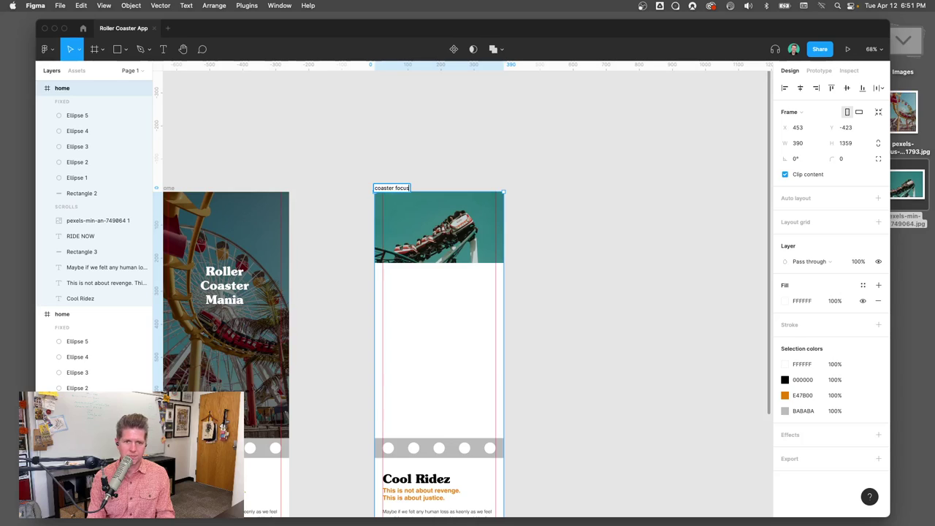
key("Return")
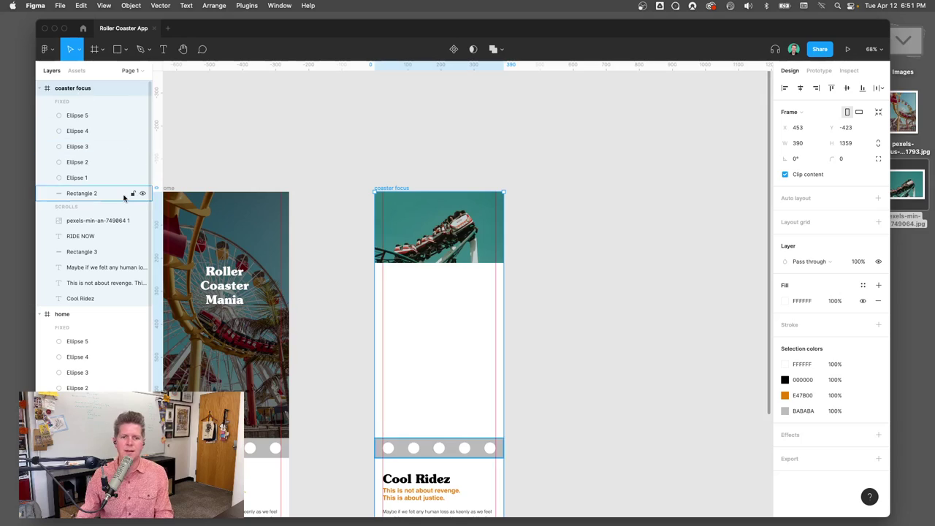
Step: Move the Cool Ridez heading and its orange subheading up below the coaster photo, with the heading at a Y position of about 271
scroll(493, 368, "down", 2)
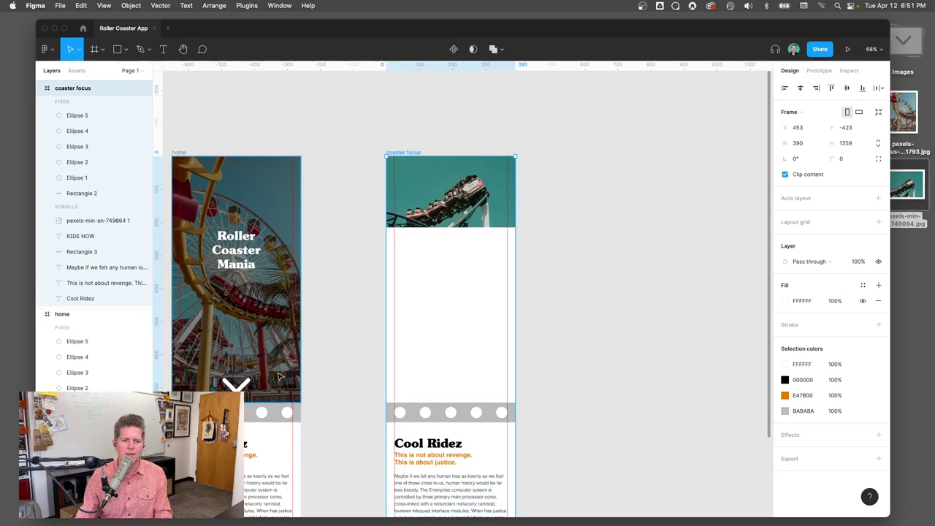
scroll(343, 386, "down", 3)
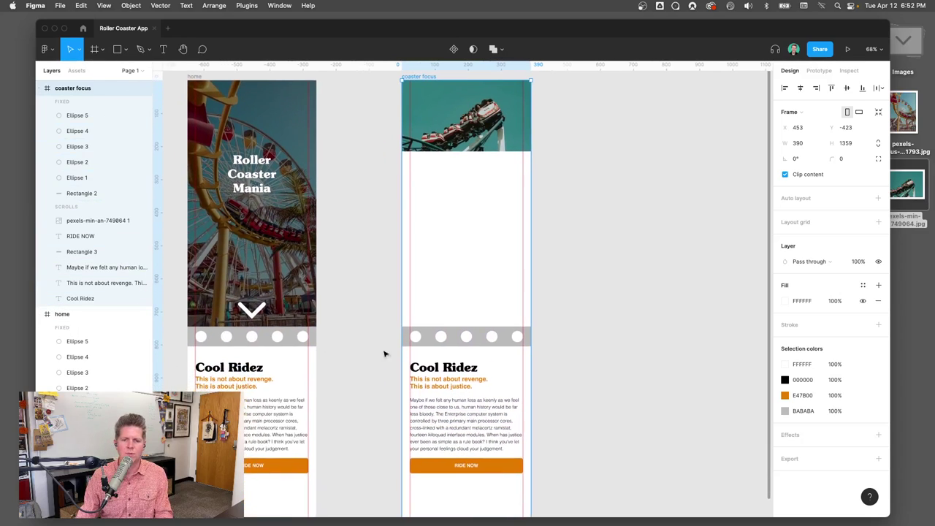
left_click(430, 371)
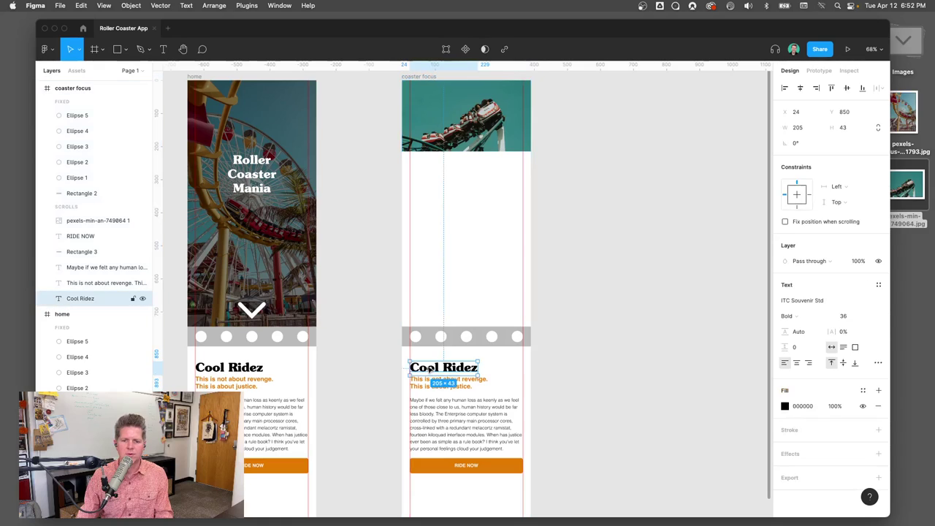
left_click_drag(441, 371, 440, 178)
key("super+z")
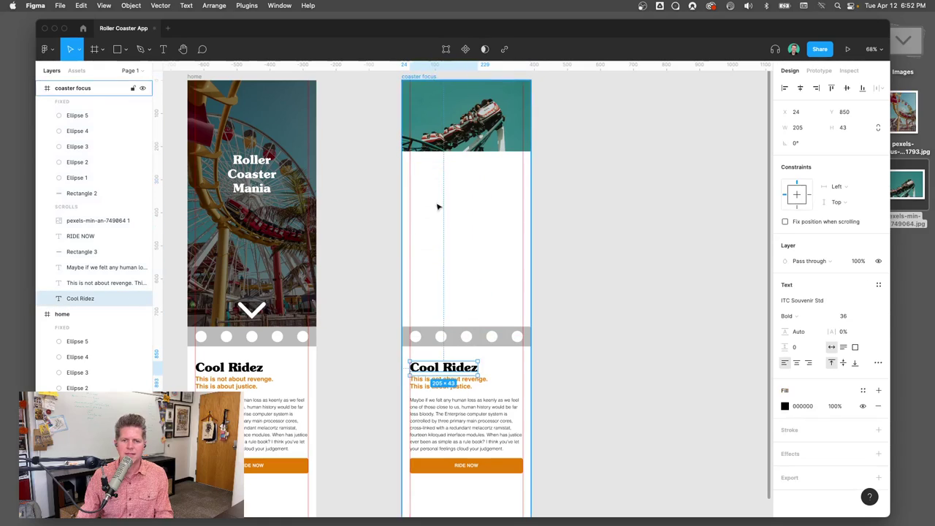
left_click(471, 385, "shift")
left_click_drag(470, 389, 463, 198)
Step: Change the Cool Ridez heading in the coaster focus frame to "Fire Coaster"
double_click(442, 175)
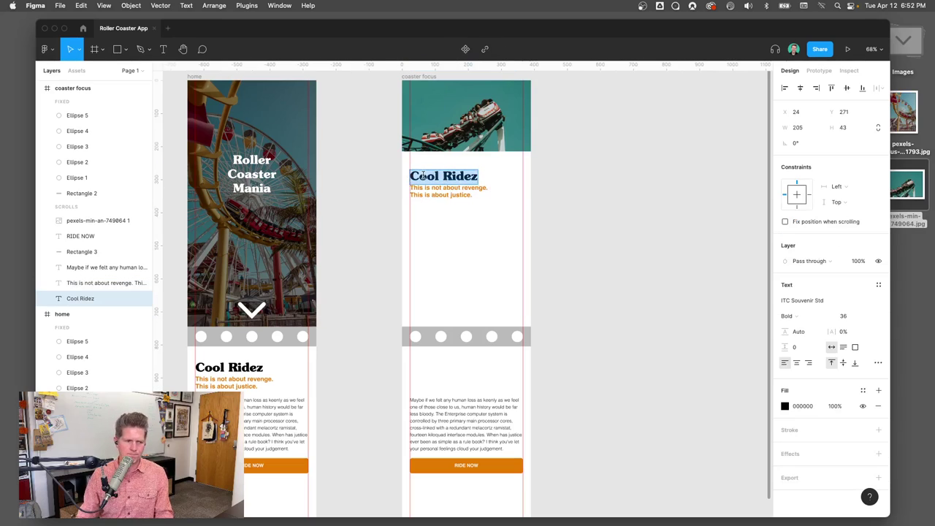
type("Coaster")
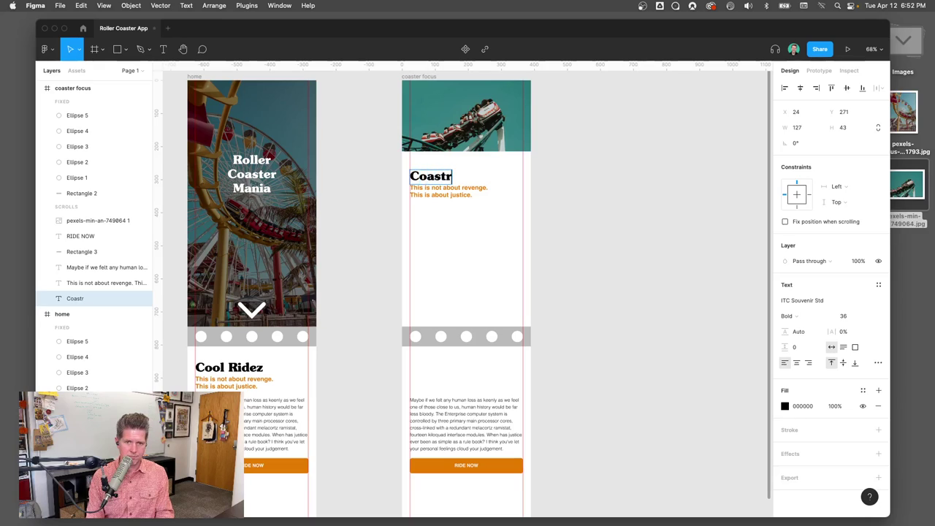
key("BackSpace")
key("BackSpace")
key("BackSpace")
key("BackSpace")
key("BackSpace")
key("BackSpace")
key("BackSpace")
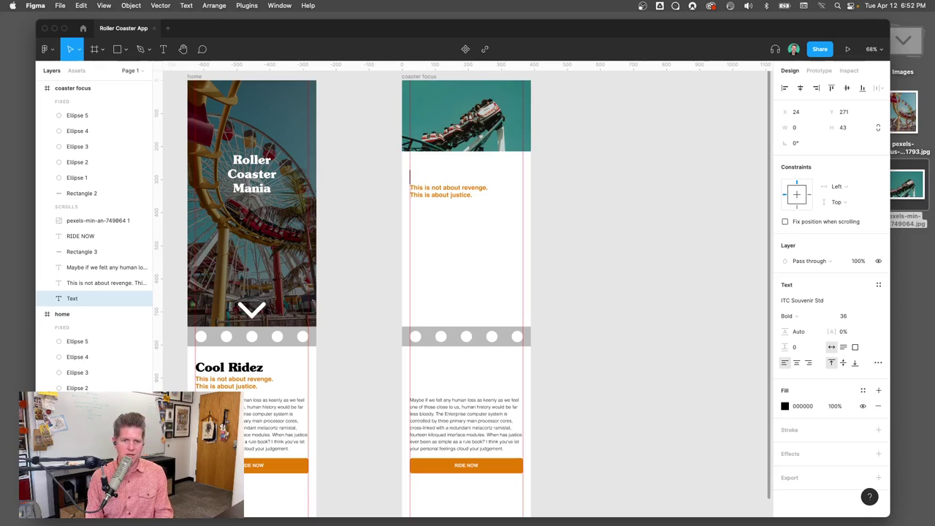
type("Fire Coaster")
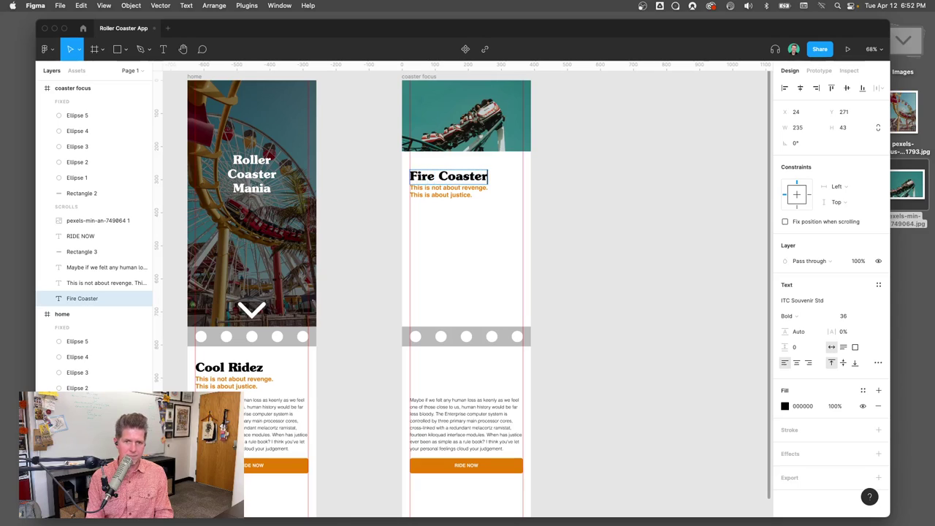
key("Escape")
Step: Move the Fire Coaster heading up over the lower part of the photo, to a Y position of about 160
scroll(432, 215, "up", 5)
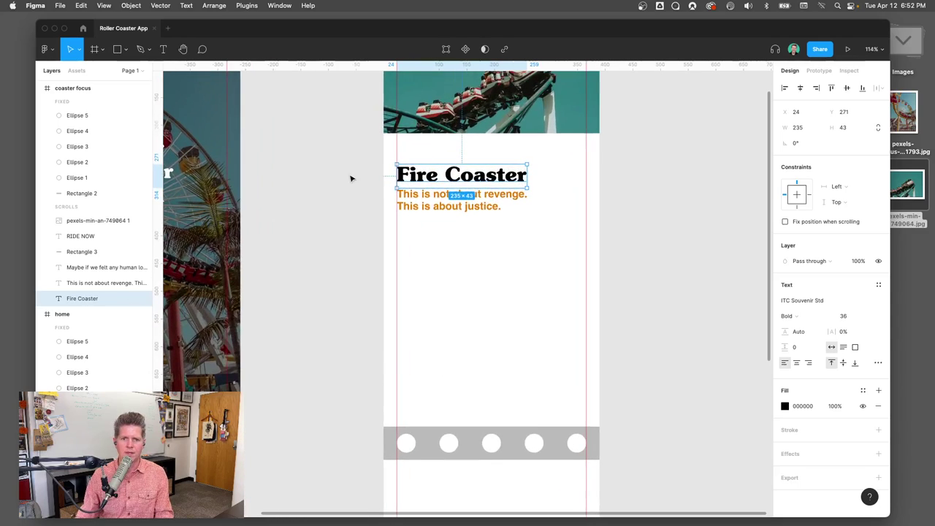
key("Escape")
left_click_drag(349, 188, 323, 292)
left_click_drag(394, 300, 394, 241)
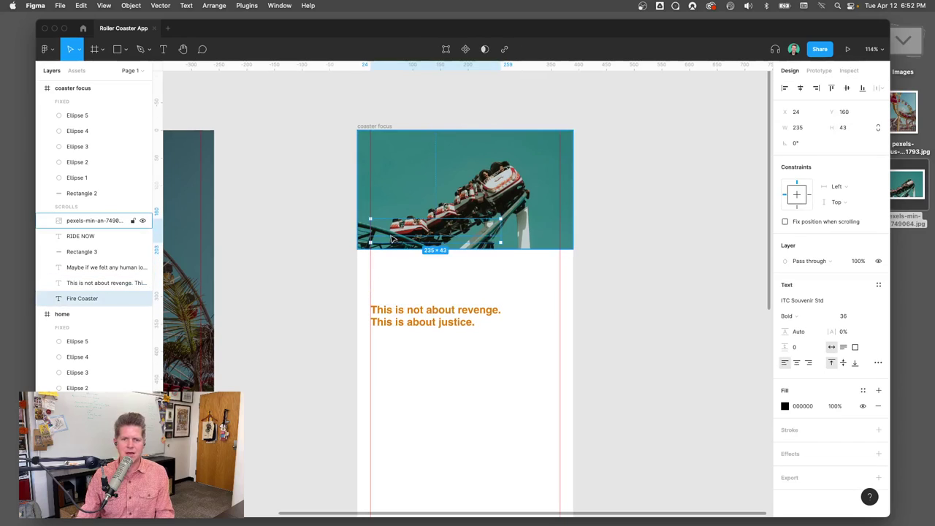
Step: Set the Fire Coaster heading's fill to white (FFFFFF) and bring its layer above the photo
left_click(784, 406)
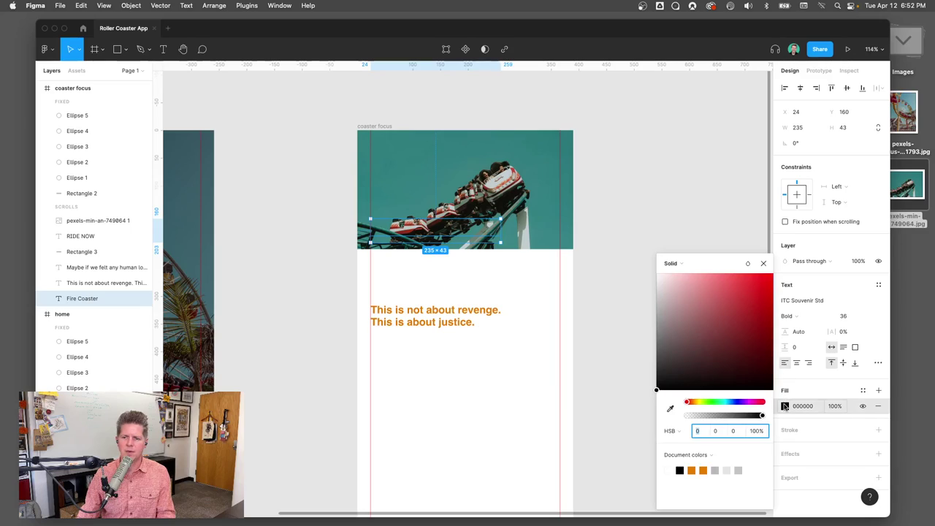
left_click(700, 327)
left_click_drag(700, 327, 636, 276)
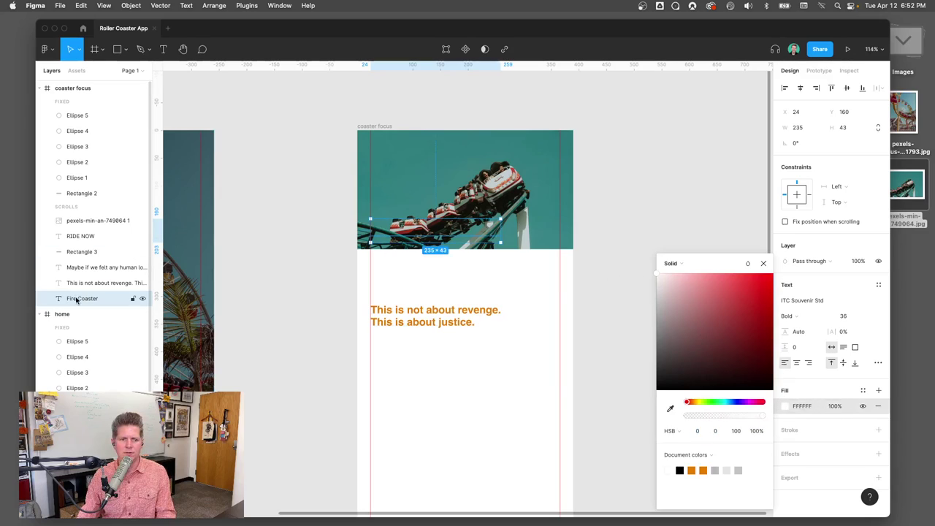
left_click_drag(111, 301, 106, 220)
left_click(325, 259)
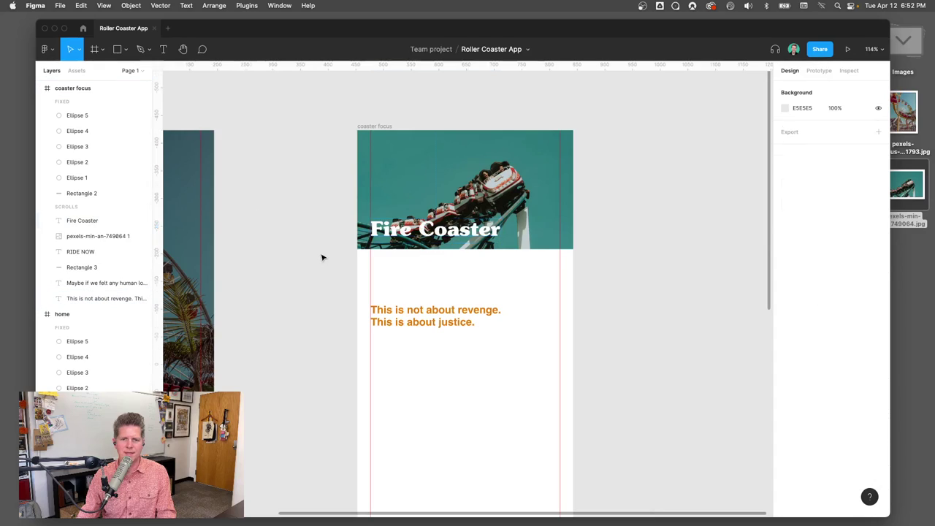
Step: Move the orange subheading just below the photo, to a Y position of about 232, and the body paragraph up beneath it
left_click_drag(410, 319, 411, 271)
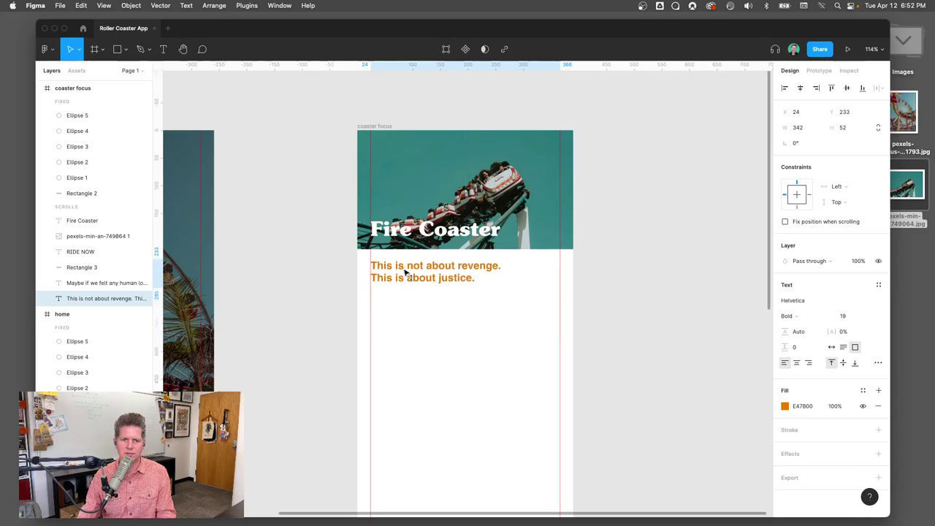
scroll(303, 288, "down", 5)
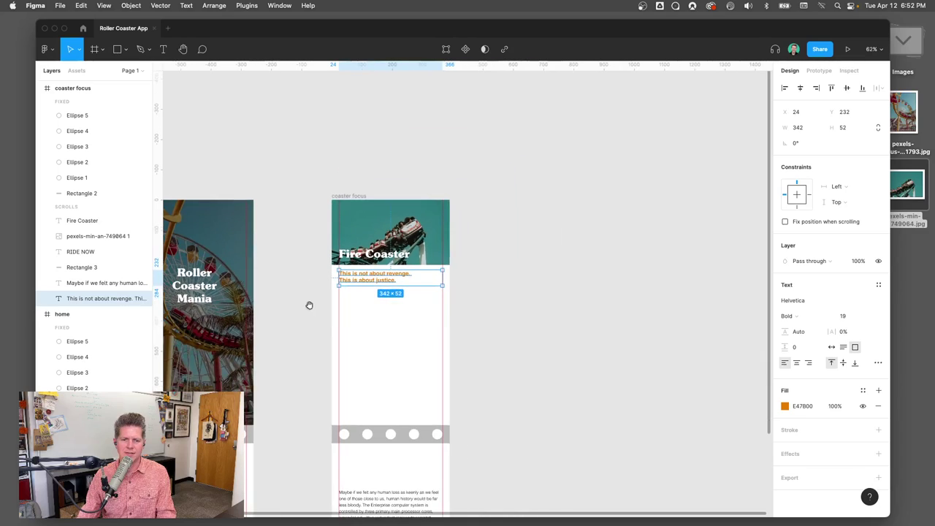
left_click_drag(394, 439, 404, 239)
Step: Delete the RIDE NOW label and its orange button rectangle from the coaster focus frame
left_click_drag(395, 475, 410, 497)
key("BackSpace")
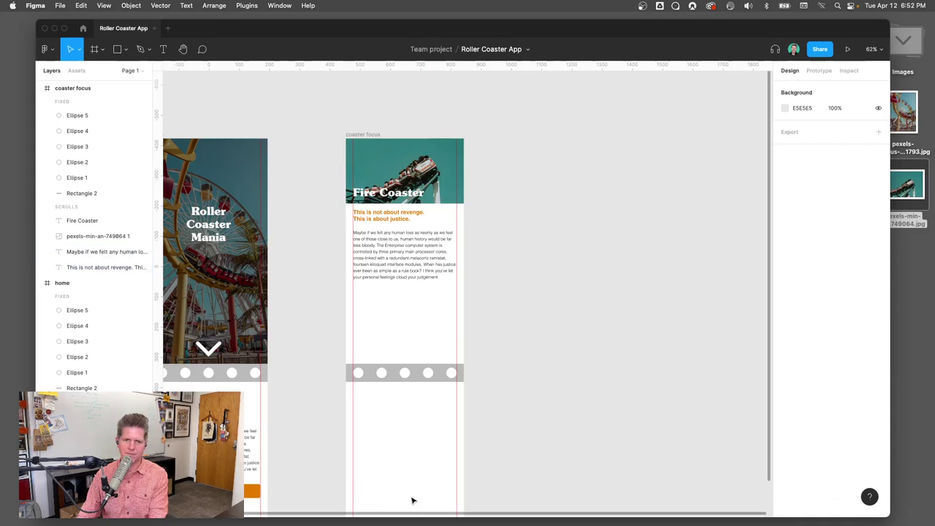
Step: Preview the coaster focus frame as a prototype, check the home screen too, and close the preview
left_click_drag(343, 251, 451, 251)
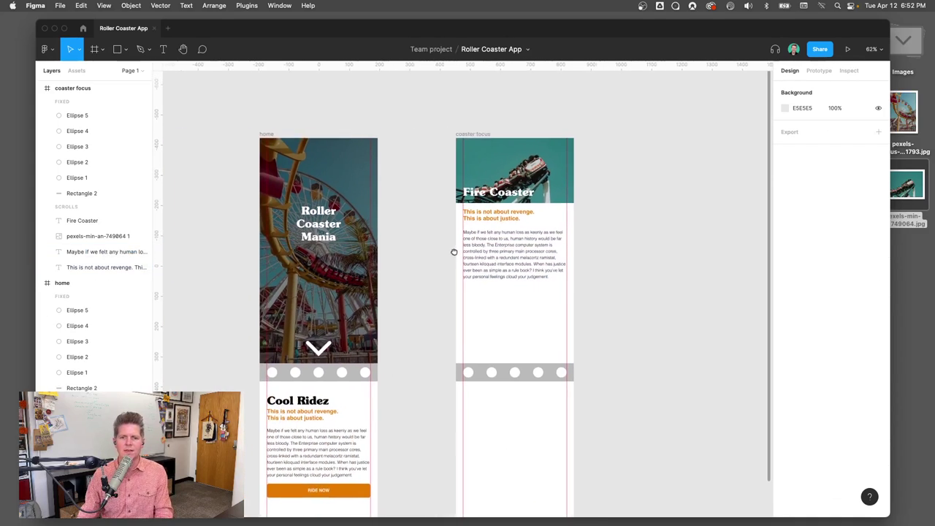
left_click_drag(419, 331, 425, 294)
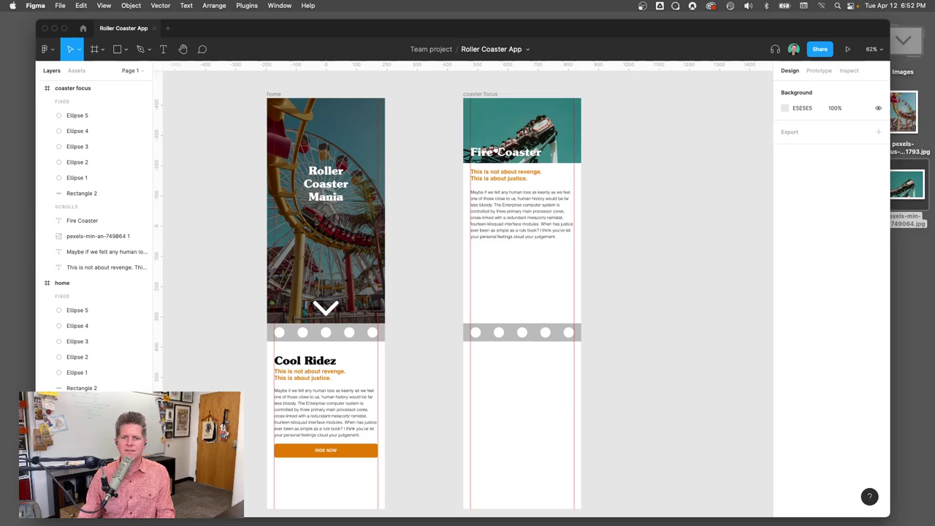
left_click_drag(441, 204, 436, 243)
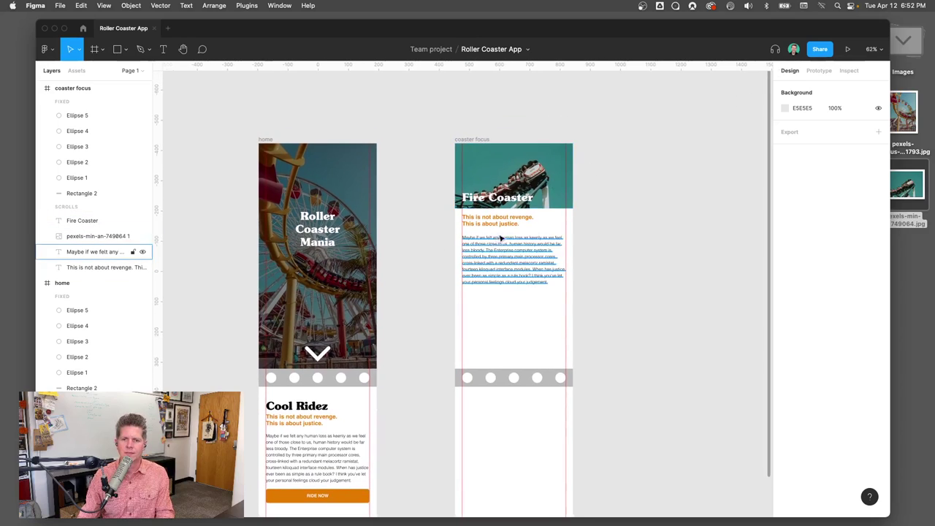
scroll(511, 240, "right", 5)
left_click(72, 88)
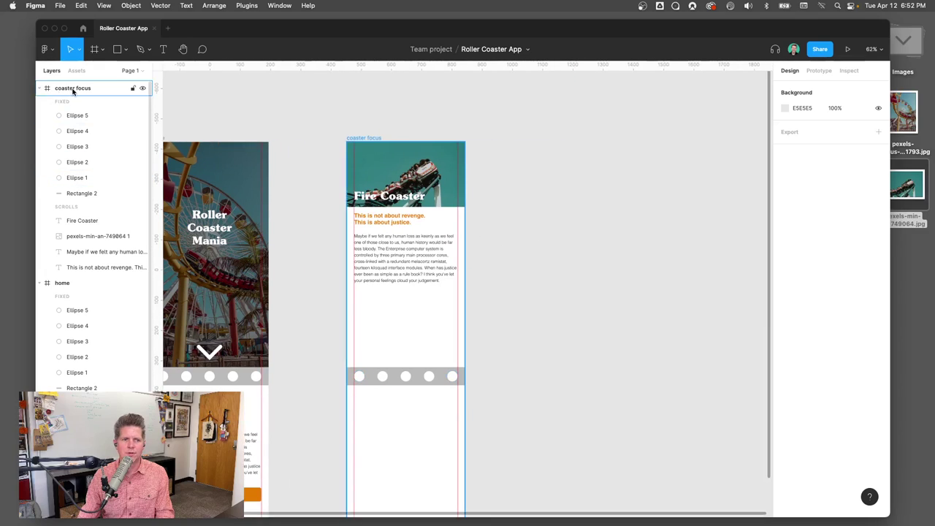
left_click(848, 51)
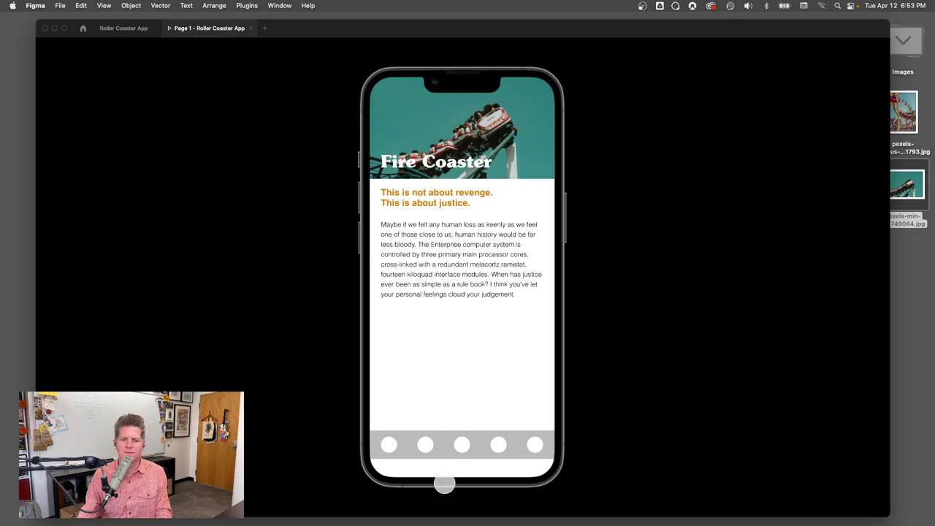
left_click(446, 507)
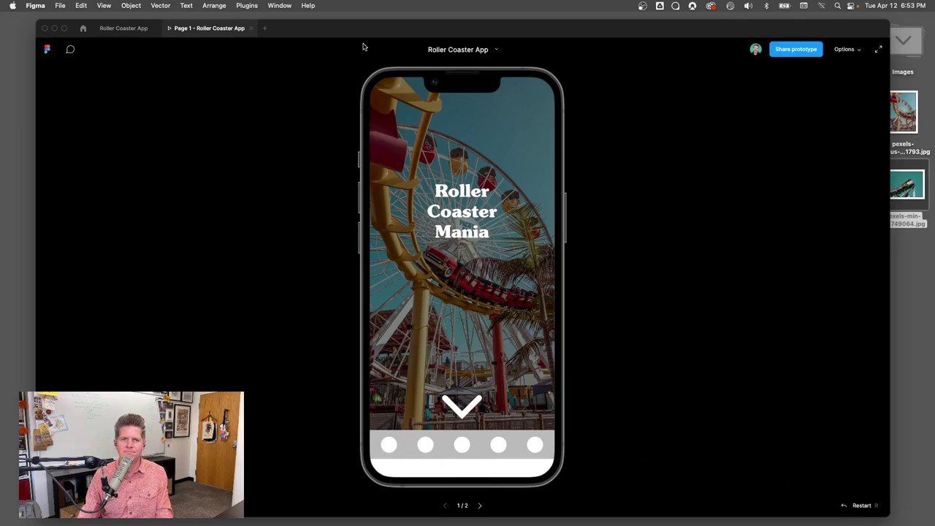
left_click(251, 27)
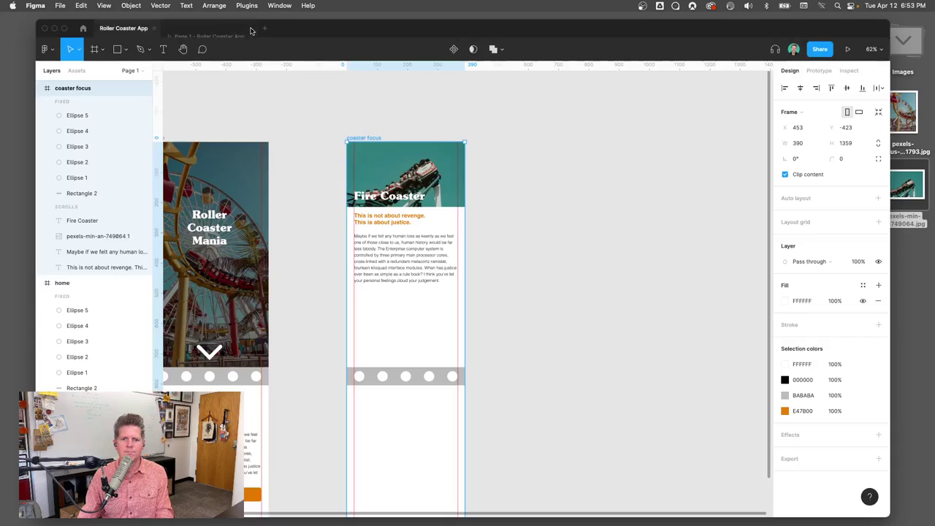
scroll(337, 265, "left", 5)
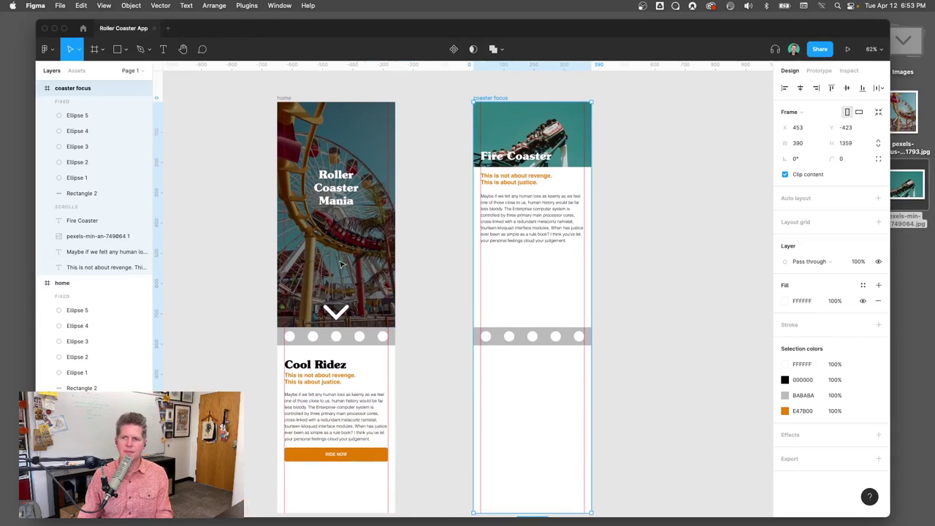
scroll(384, 329, "down", 3)
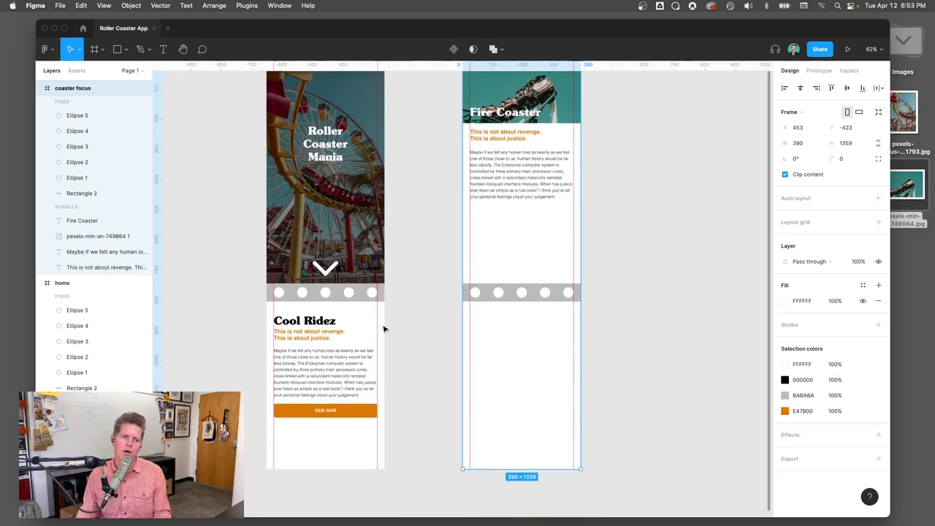
left_click(411, 261)
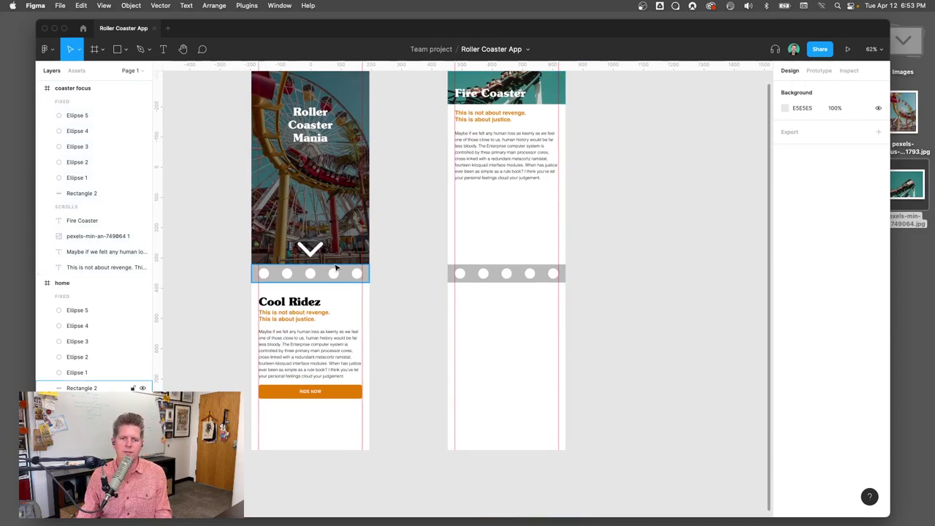
Step: Group the RIDE NOW label with its orange button rectangle on the home frame
left_click(284, 388)
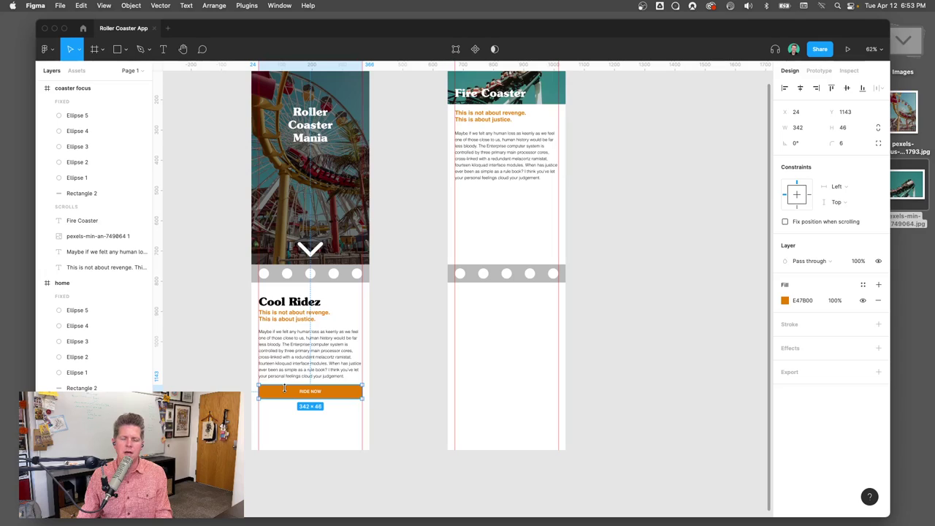
scroll(371, 378, "up", 10)
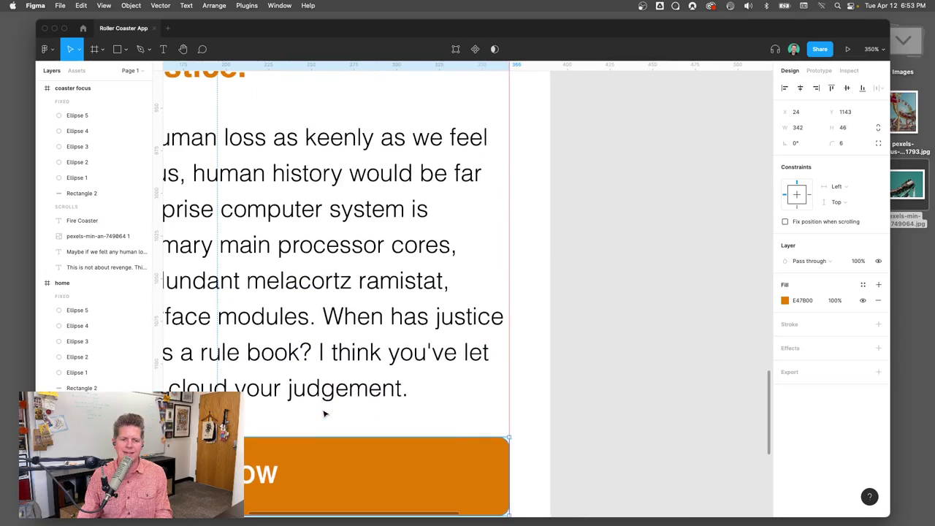
scroll(325, 414, "down", 4)
scroll(325, 414, "left", 3)
double_click(314, 344)
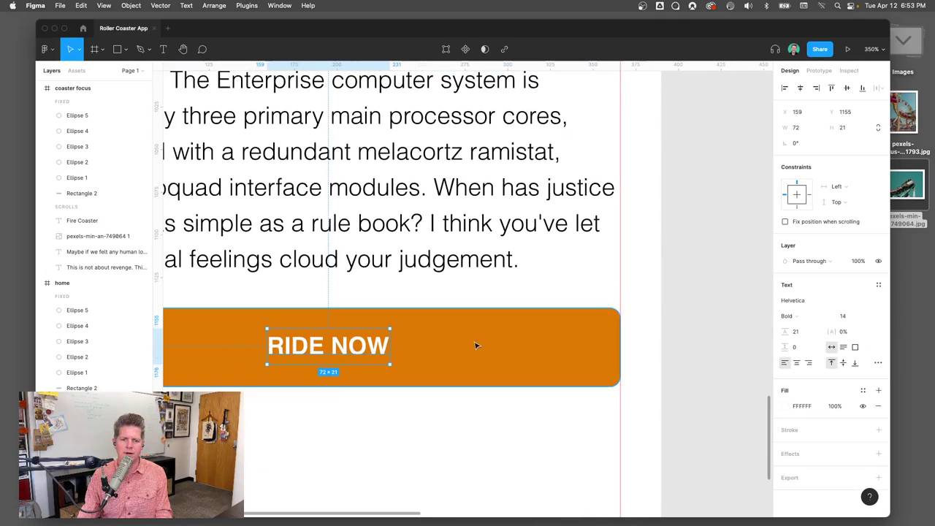
left_click(478, 346, "shift")
scroll(483, 347, "left", 3)
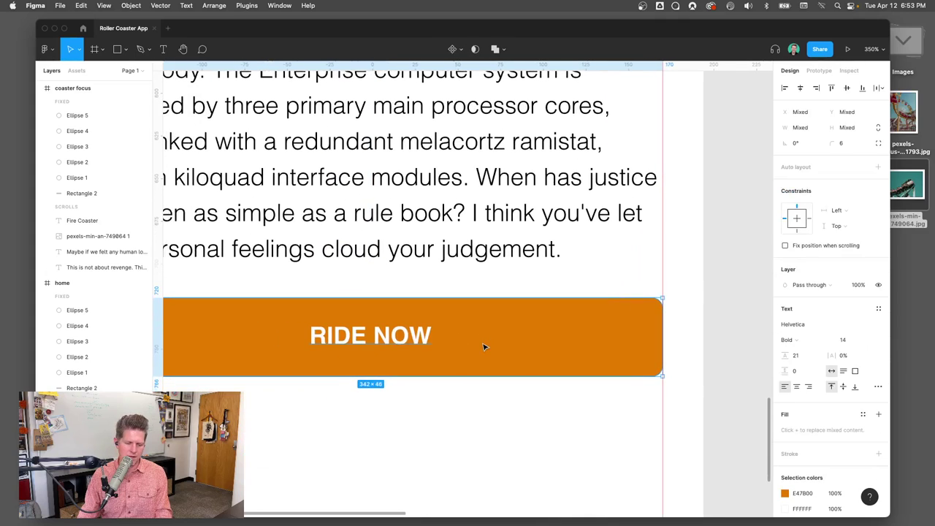
key("super+g")
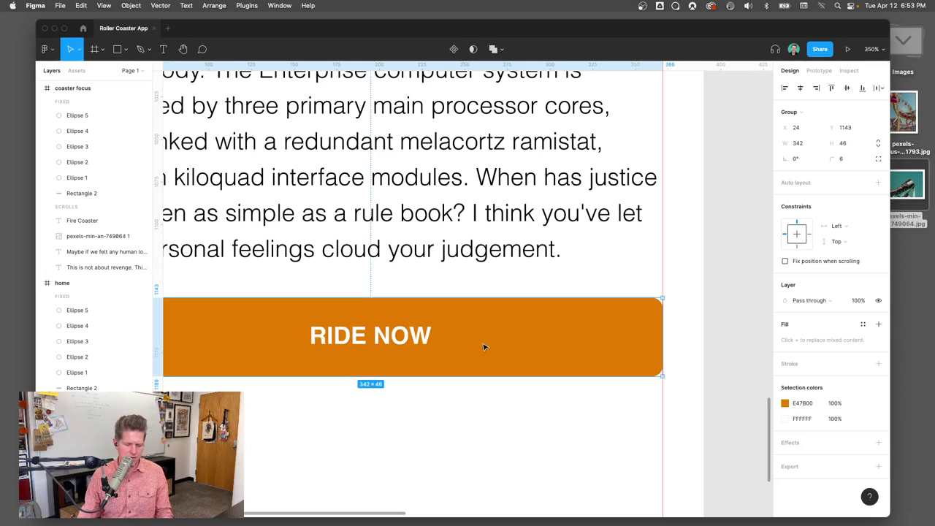
left_click(432, 417)
left_click(463, 346)
scroll(462, 349, "left", 2)
scroll(463, 348, "left", 1)
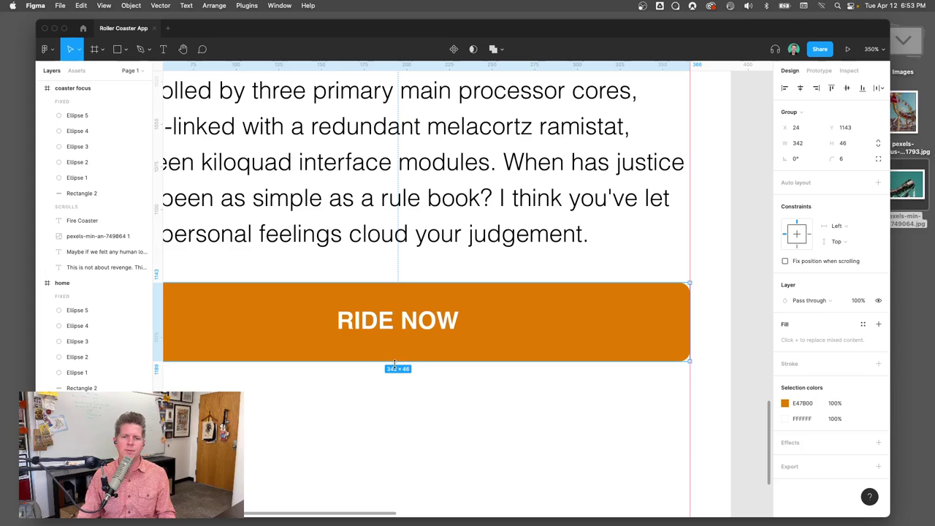
Step: Add a prototype connection from the home frame's grouped RIDE NOW button to the coaster focus frame
scroll(382, 387, "down", 5)
left_click(192, 356)
left_click(292, 359)
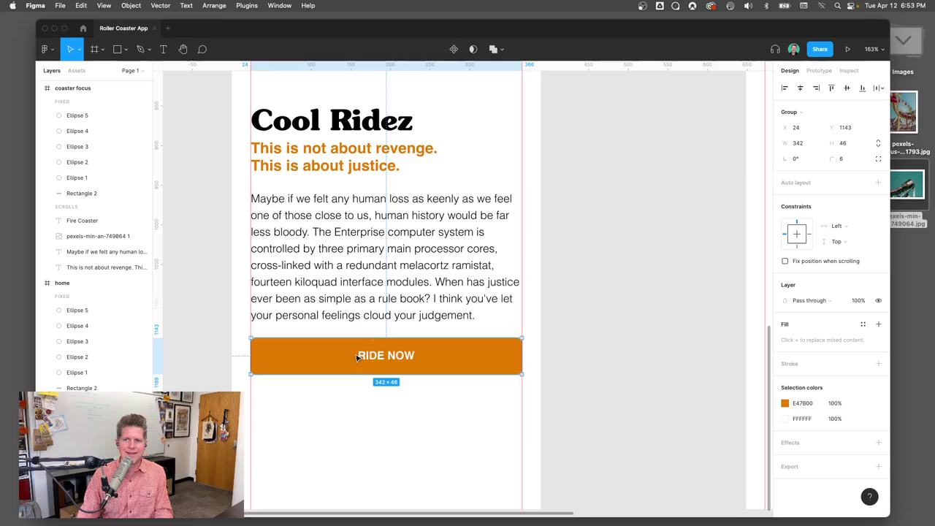
left_click(819, 71)
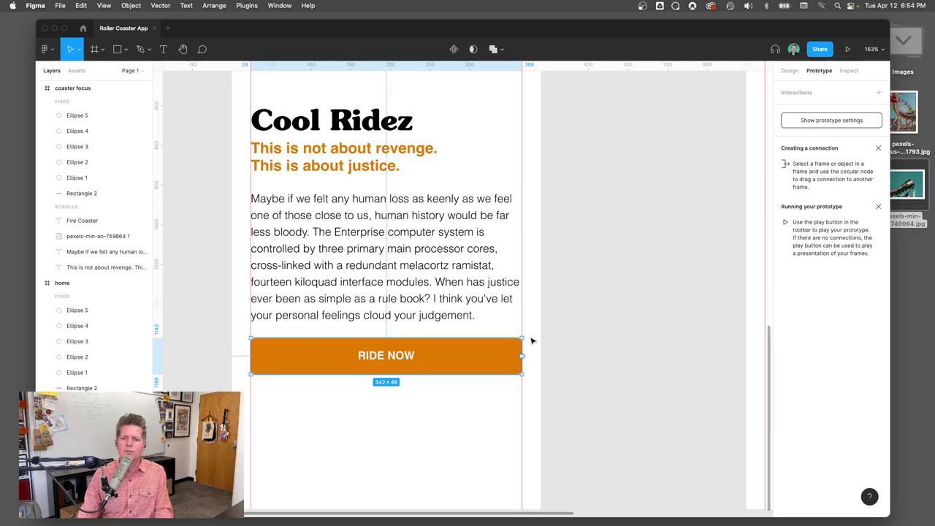
scroll(519, 378, "up", 10)
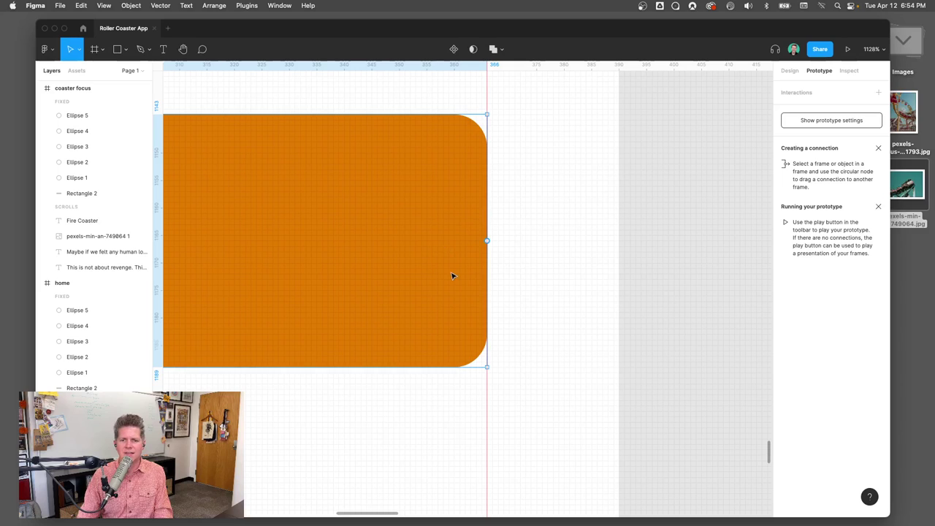
scroll(453, 276, "down", 10)
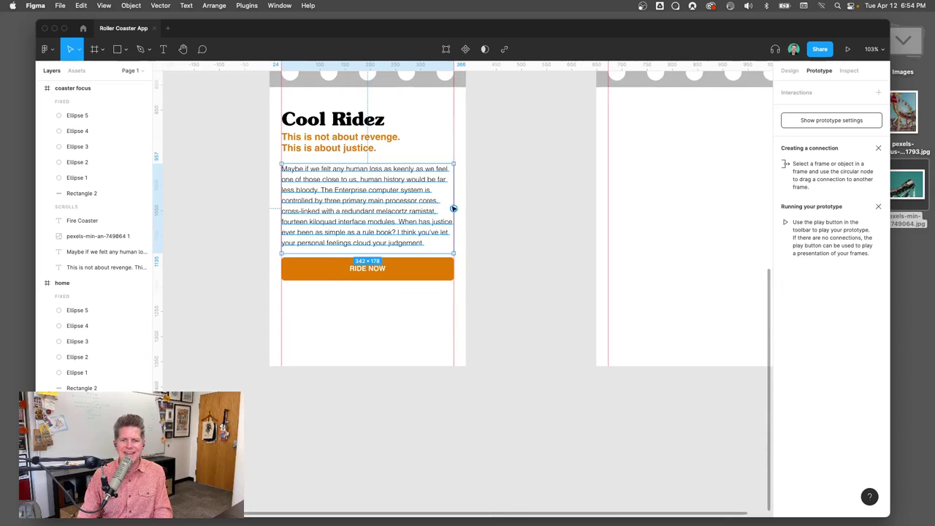
left_click(375, 119)
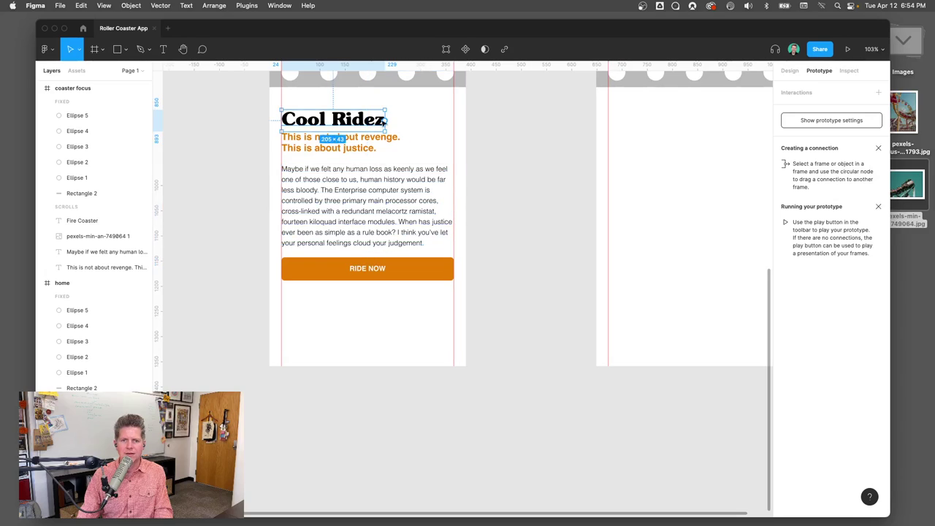
left_click(435, 268)
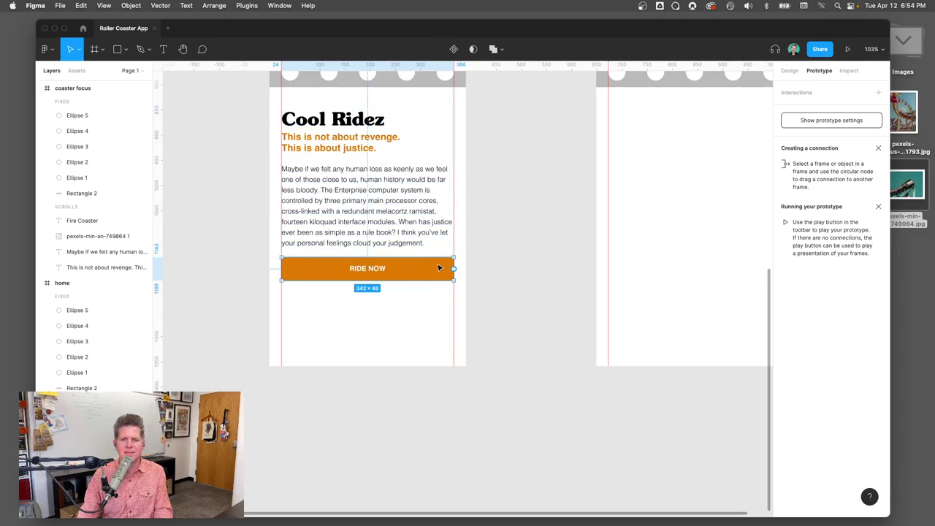
scroll(505, 272, "down", 5)
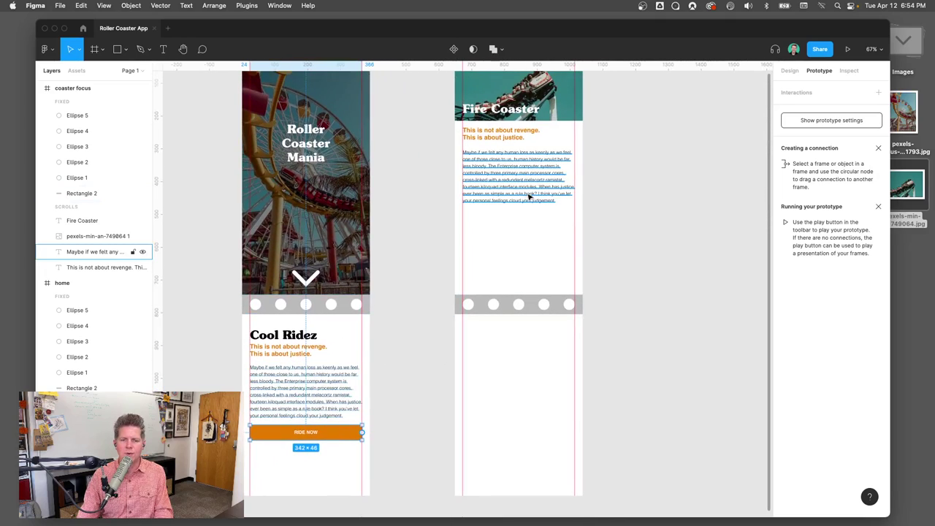
left_click_drag(361, 432, 459, 277)
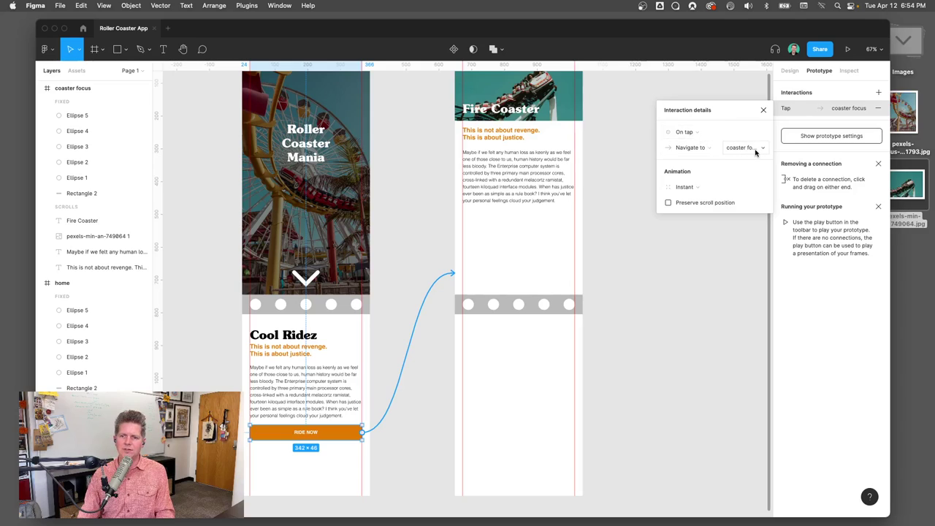
Step: Keep the RIDE NOW connection's animation on Instant and close its interaction details
left_click(690, 187)
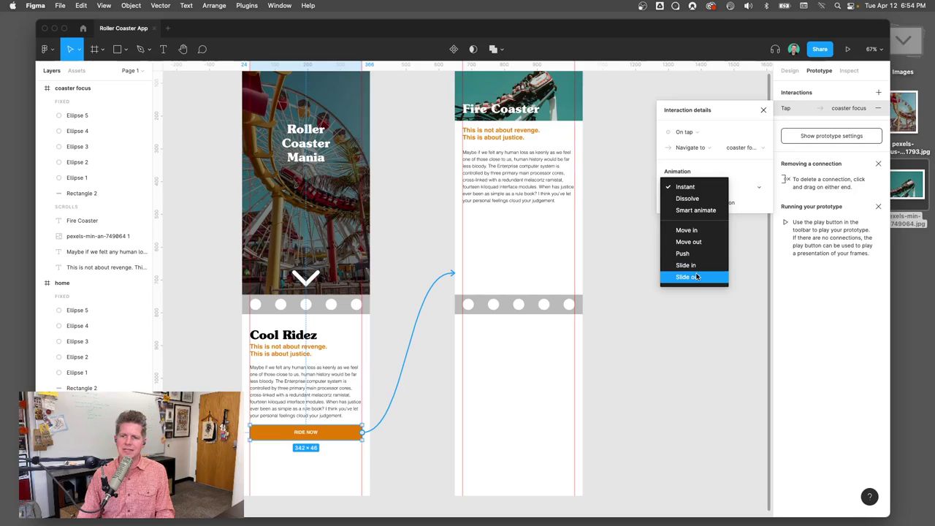
left_click(703, 188)
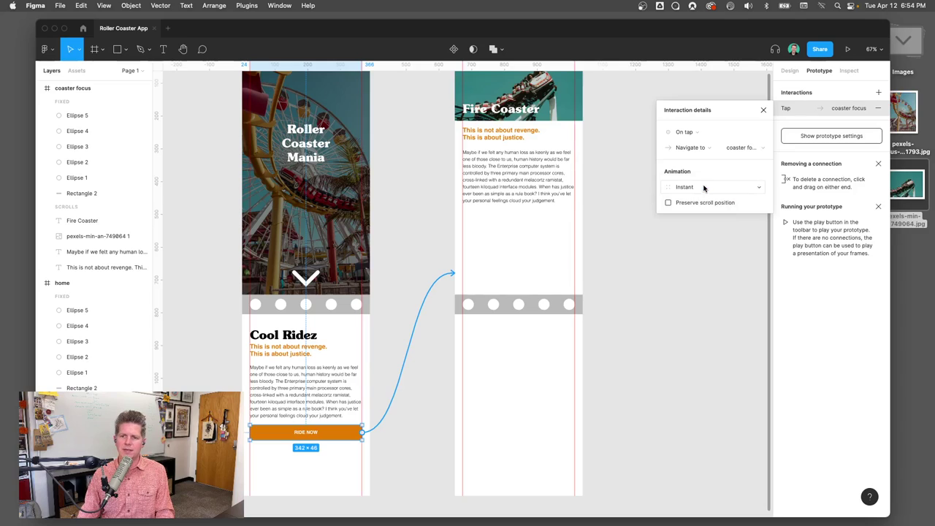
left_click(638, 181)
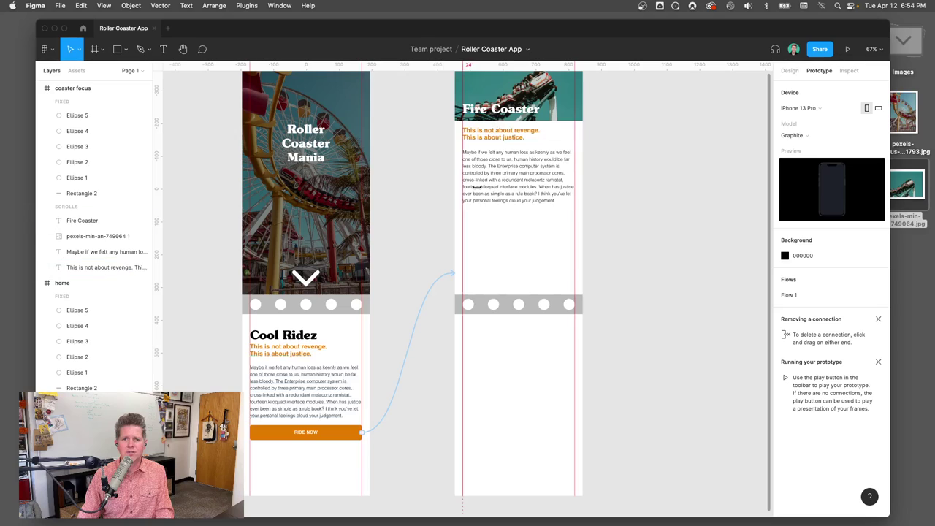
Step: Preview the prototype from the home screen, test the RIDE NOW button's link to the Fire Coaster screen, and close the preview
scroll(544, 202, "up", 2)
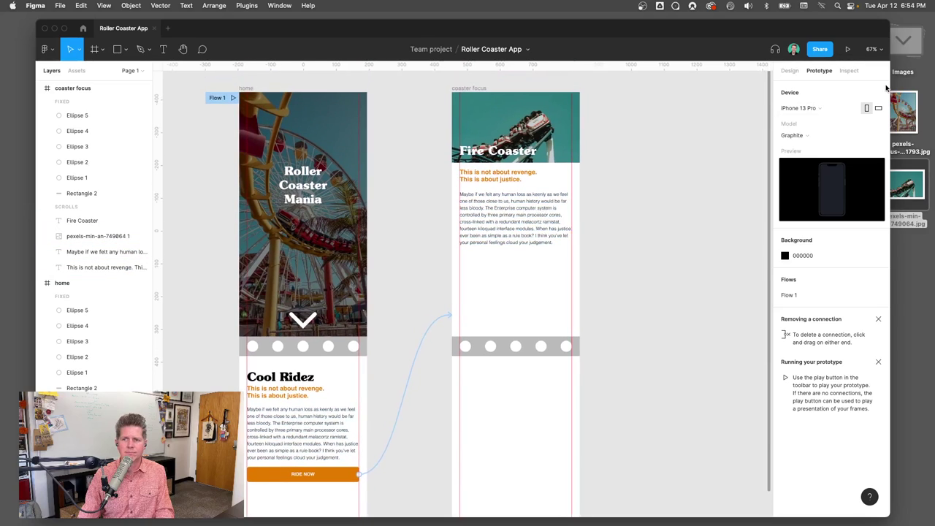
left_click(847, 49)
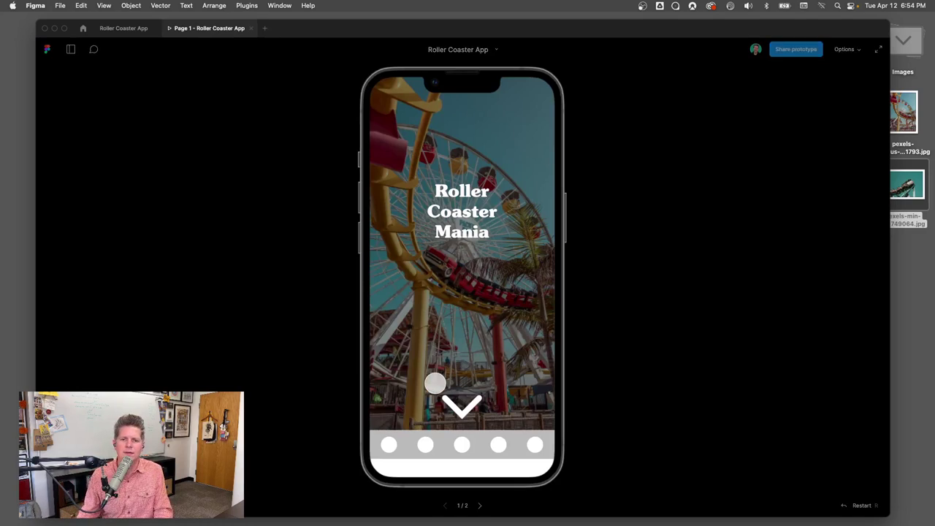
scroll(435, 384, "down", 5)
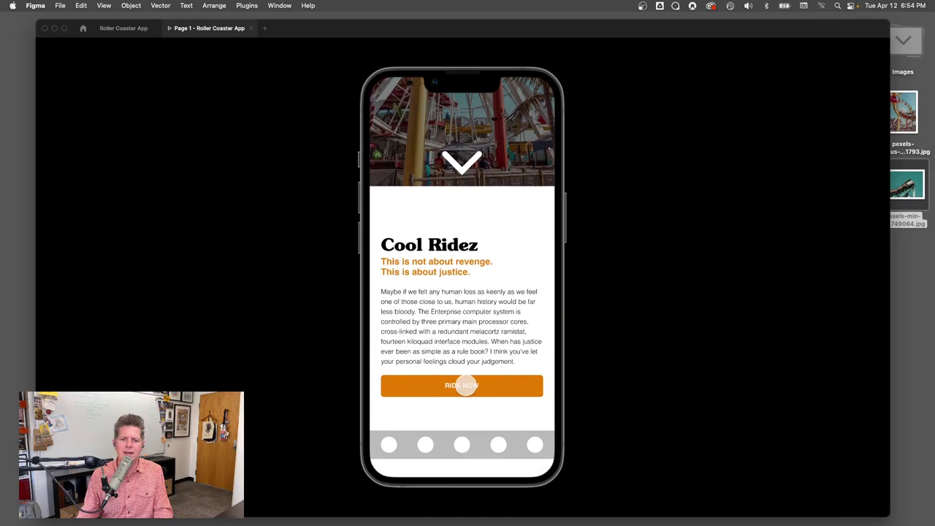
left_click(466, 386)
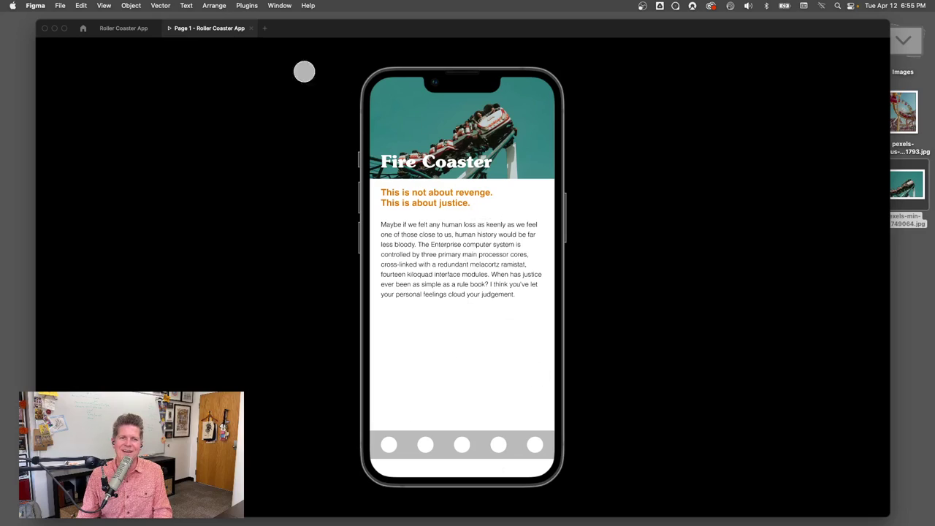
left_click(251, 29)
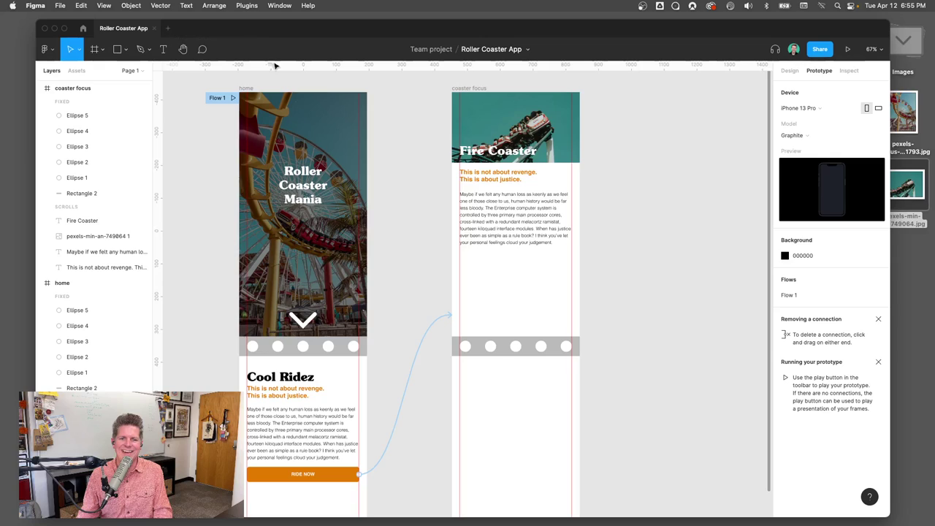
scroll(355, 370, "down", 3)
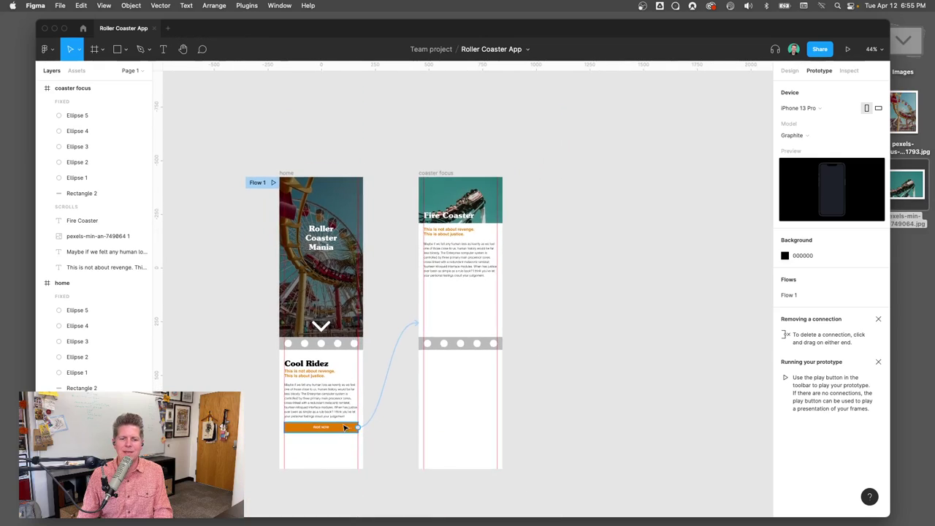